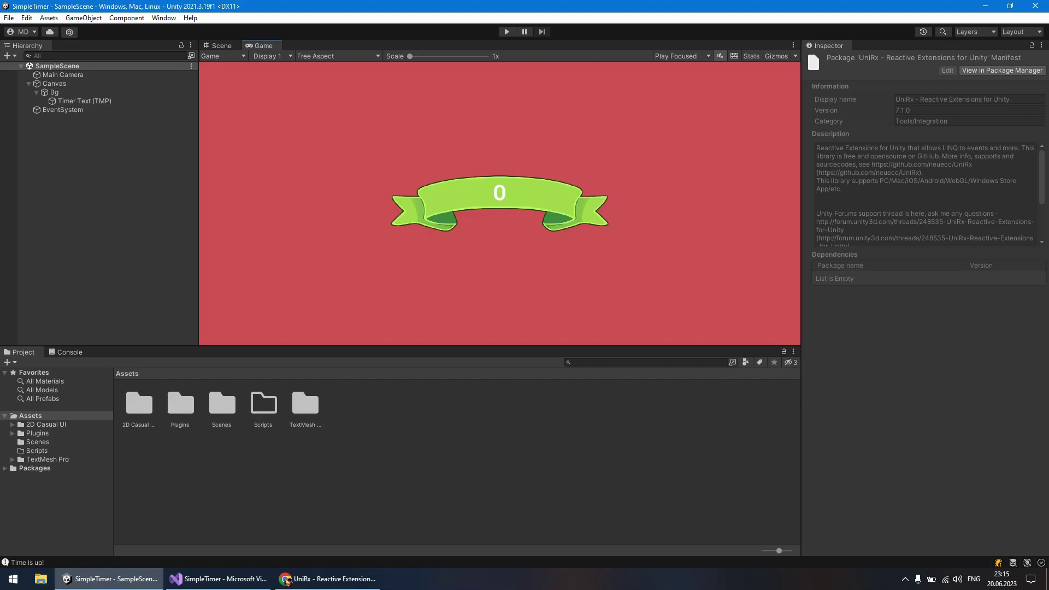
- Bring up the UniRx GitHub repository in Chrome and skim the top of its README
{"action": "left_click", "coordinate": [288, 581]}
{"action": "left_click", "coordinate": [328, 9]}
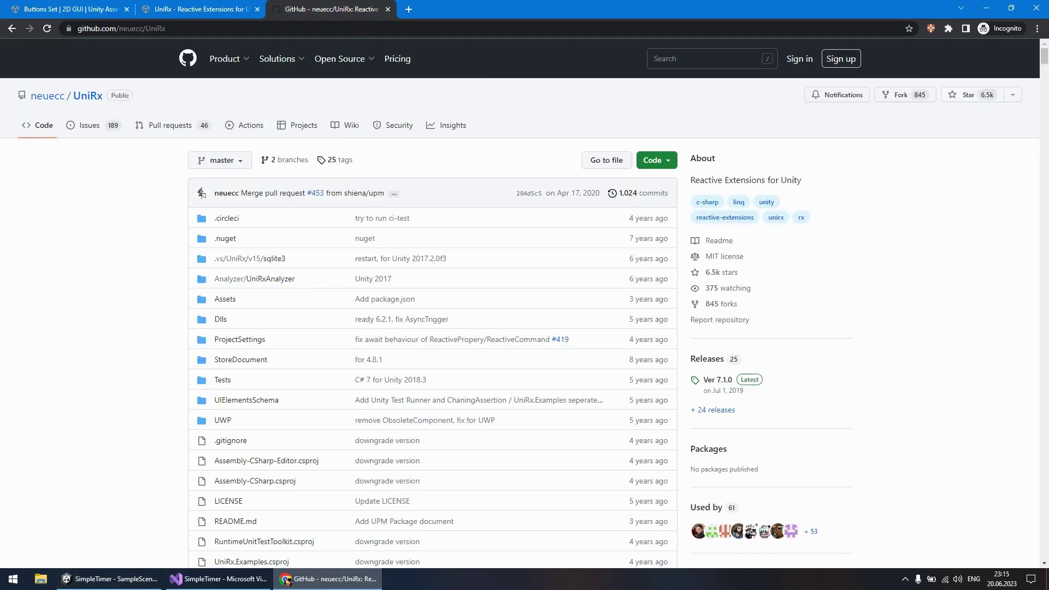
{"action": "scroll", "coordinate": [432, 319], "scroll_direction": "down", "scroll_amount": 2}
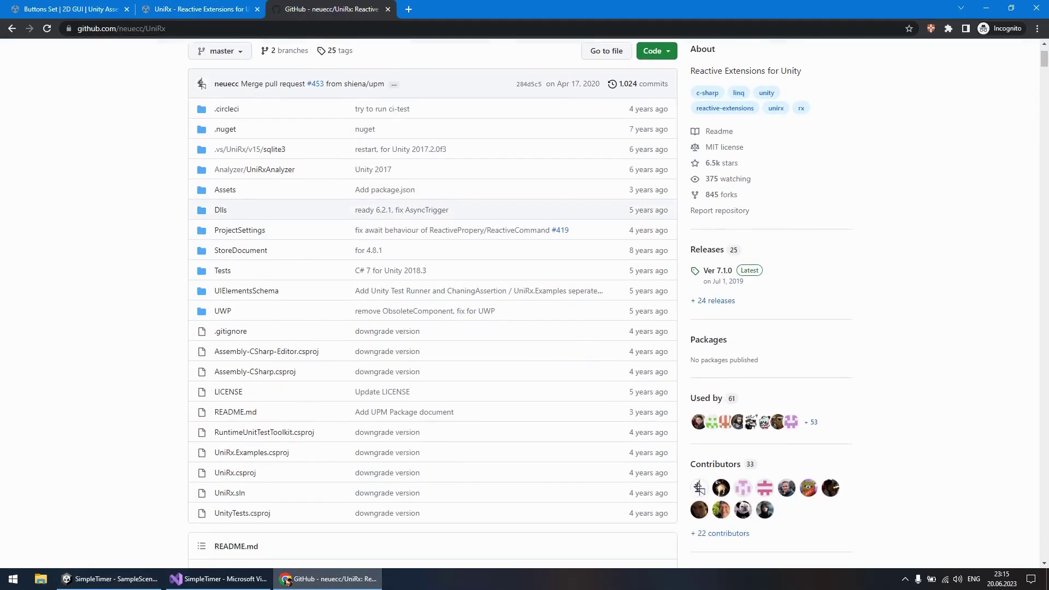
{"action": "scroll", "coordinate": [432, 320], "scroll_direction": "down", "scroll_amount": 4}
{"action": "scroll", "coordinate": [432, 320], "scroll_direction": "down", "scroll_amount": 3}
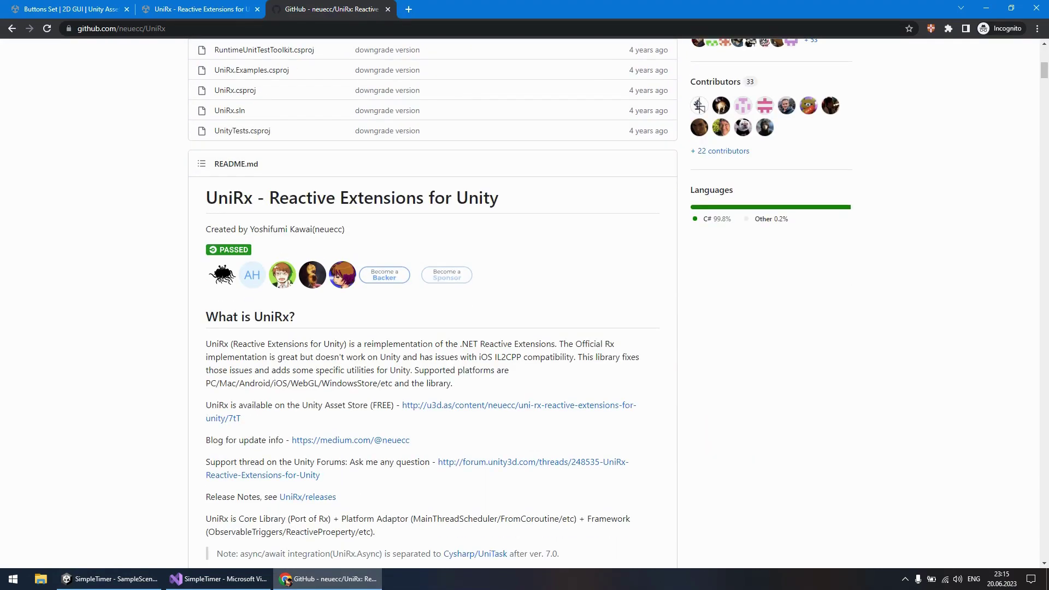
{"action": "scroll", "coordinate": [432, 319], "scroll_direction": "down", "scroll_amount": 6}
{"action": "scroll", "coordinate": [432, 319], "scroll_direction": "down", "scroll_amount": 1}
{"action": "scroll", "coordinate": [432, 319], "scroll_direction": "down", "scroll_amount": 1}
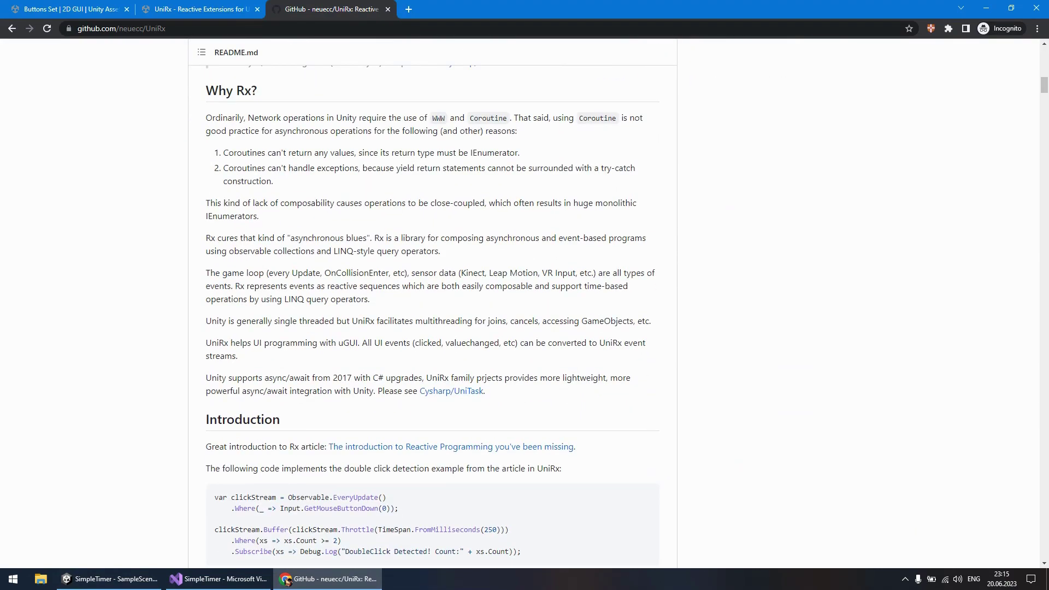
{"action": "scroll", "coordinate": [432, 319], "scroll_direction": "up", "scroll_amount": 5}
{"action": "scroll", "coordinate": [432, 319], "scroll_direction": "up", "scroll_amount": 15}
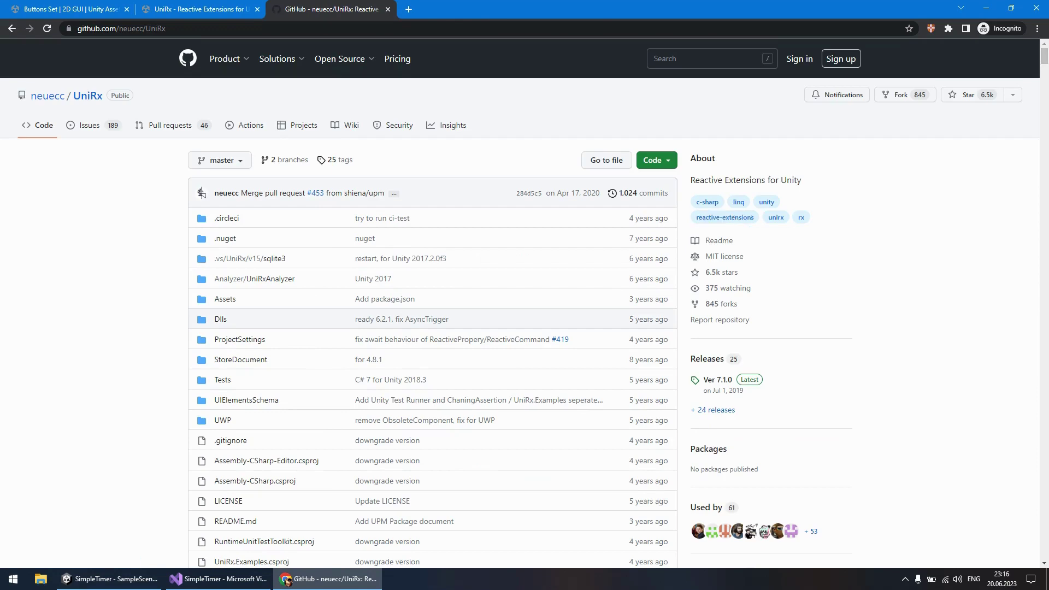
- Read further through the README examples, then move to the UniRx Asset Store page
{"action": "scroll", "coordinate": [431, 319], "scroll_direction": "down", "scroll_amount": 4}
{"action": "scroll", "coordinate": [431, 319], "scroll_direction": "up", "scroll_amount": 4}
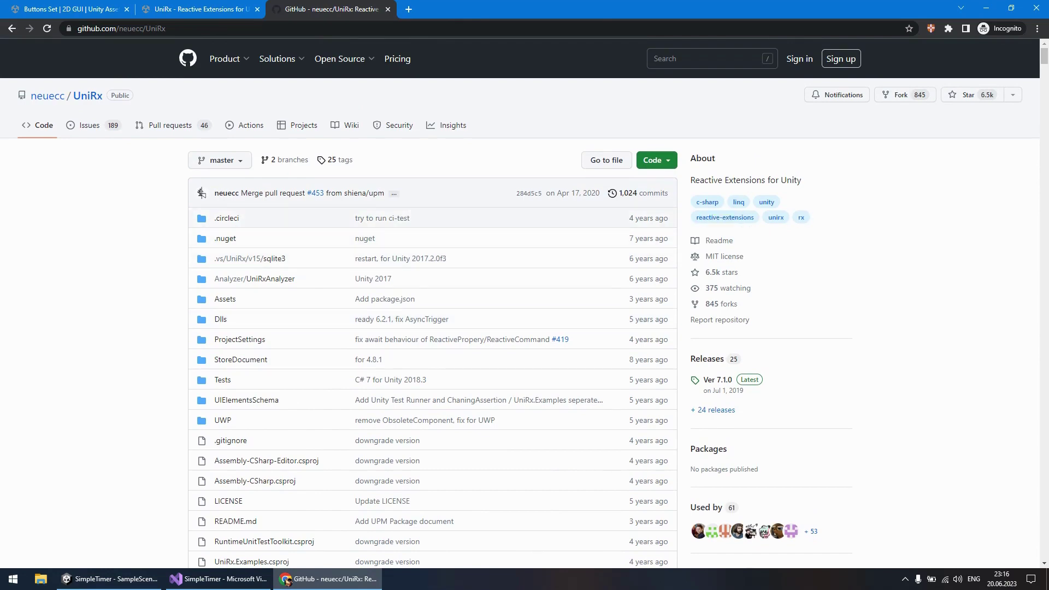
{"action": "scroll", "coordinate": [431, 319], "scroll_direction": "down", "scroll_amount": 8}
{"action": "scroll", "coordinate": [432, 319], "scroll_direction": "down", "scroll_amount": 5}
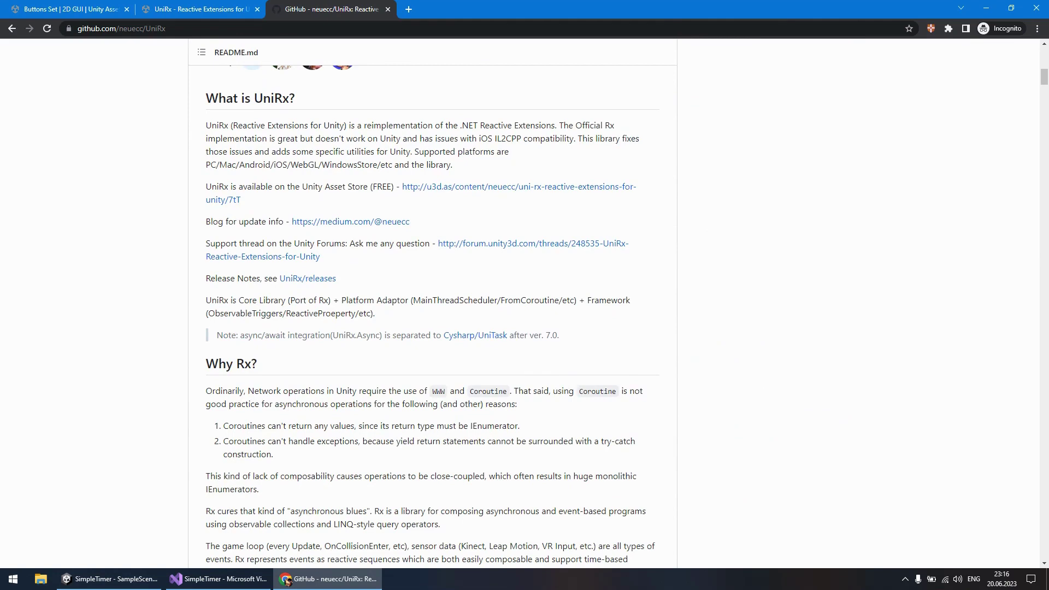
{"action": "scroll", "coordinate": [432, 319], "scroll_direction": "down", "scroll_amount": 4}
{"action": "scroll", "coordinate": [431, 319], "scroll_direction": "down", "scroll_amount": 4}
{"action": "scroll", "coordinate": [432, 319], "scroll_direction": "down", "scroll_amount": 2}
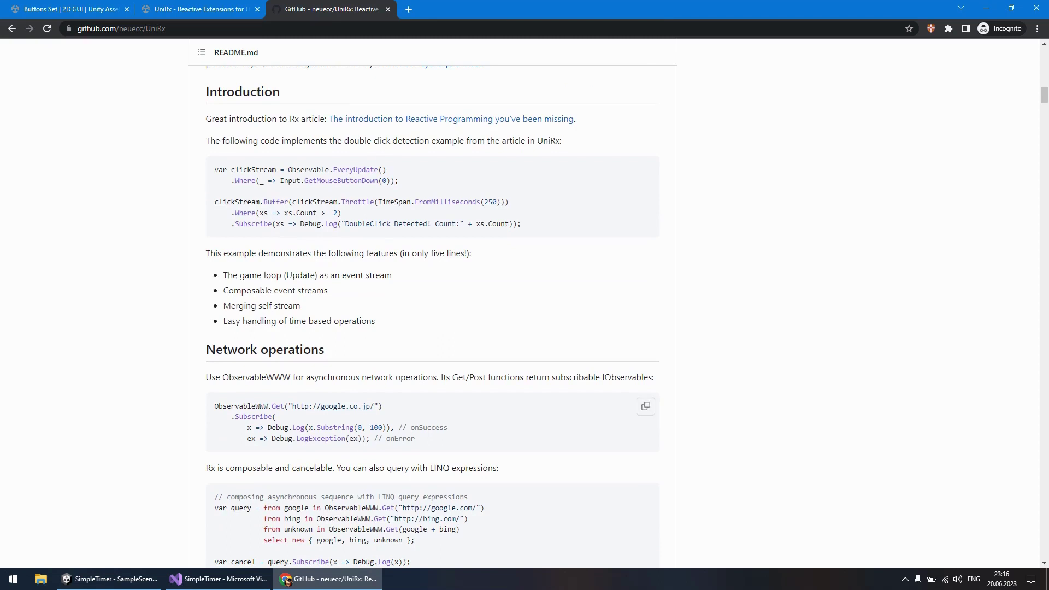
{"action": "scroll", "coordinate": [432, 319], "scroll_direction": "down", "scroll_amount": 3}
{"action": "scroll", "coordinate": [432, 319], "scroll_direction": "down", "scroll_amount": 8}
{"action": "scroll", "coordinate": [432, 319], "scroll_direction": "down", "scroll_amount": 5}
{"action": "scroll", "coordinate": [432, 320], "scroll_direction": "down", "scroll_amount": 4}
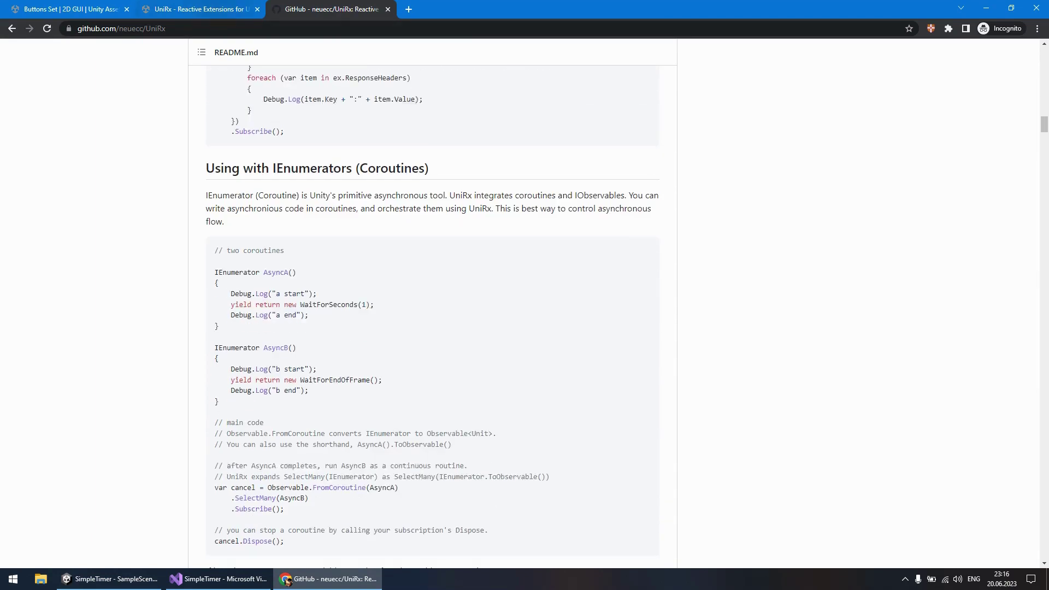
{"action": "key", "text": "ctrl+shift+Tab"}
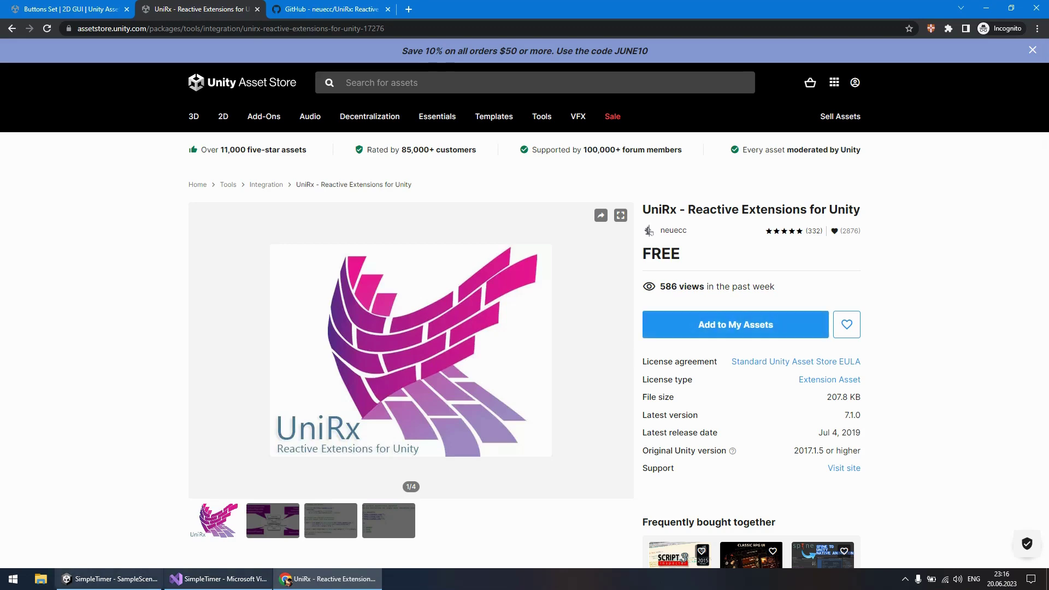
- Leave the UniRx Asset Store listing and bring the Unity editor forward
{"action": "left_click", "coordinate": [109, 578]}
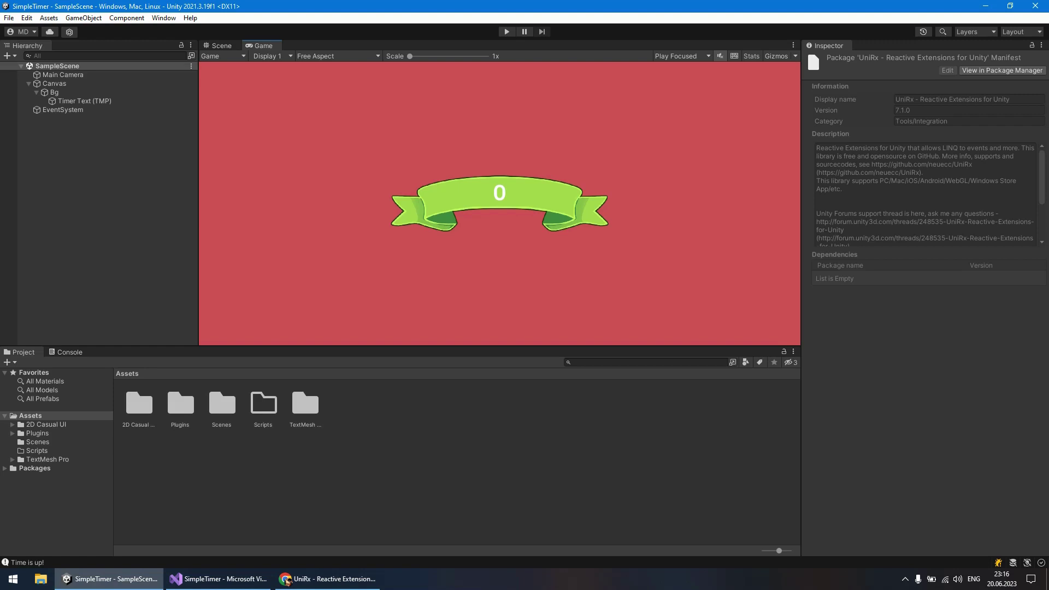
- Create a C# script named MyTimer inside the Scripts folder
{"action": "double_click", "coordinate": [263, 404]}
{"action": "right_click", "coordinate": [229, 422]}
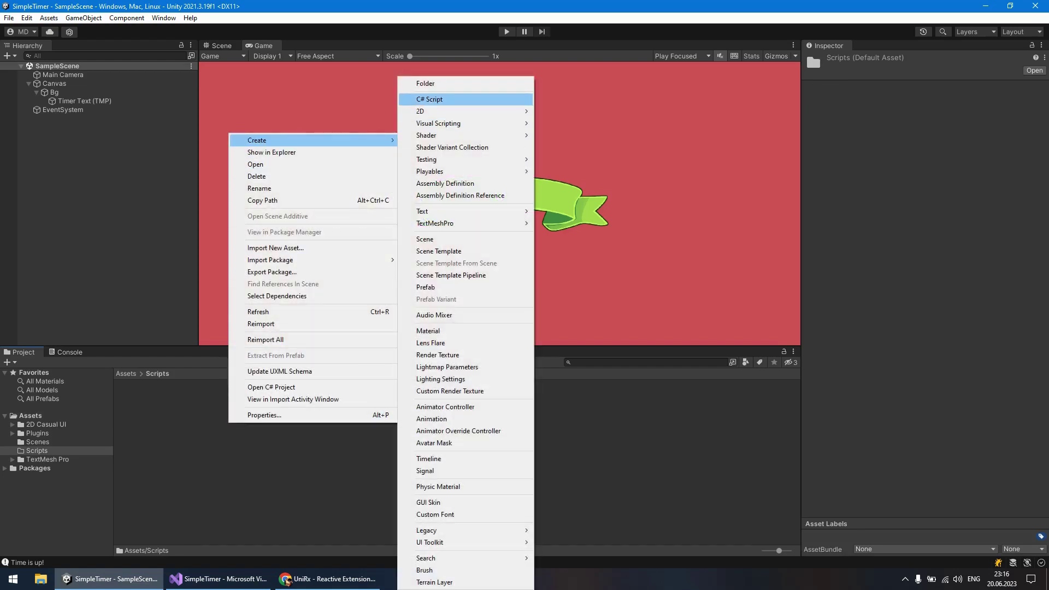
{"action": "left_click", "coordinate": [429, 99]}
{"action": "type", "text": "MyTimer"}
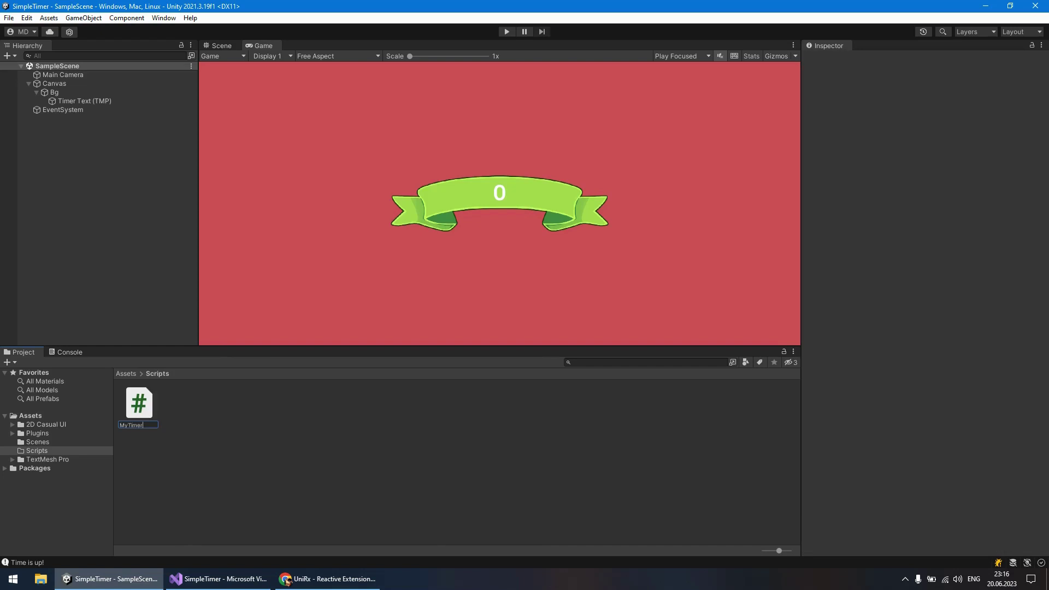
{"action": "key", "text": "Return"}
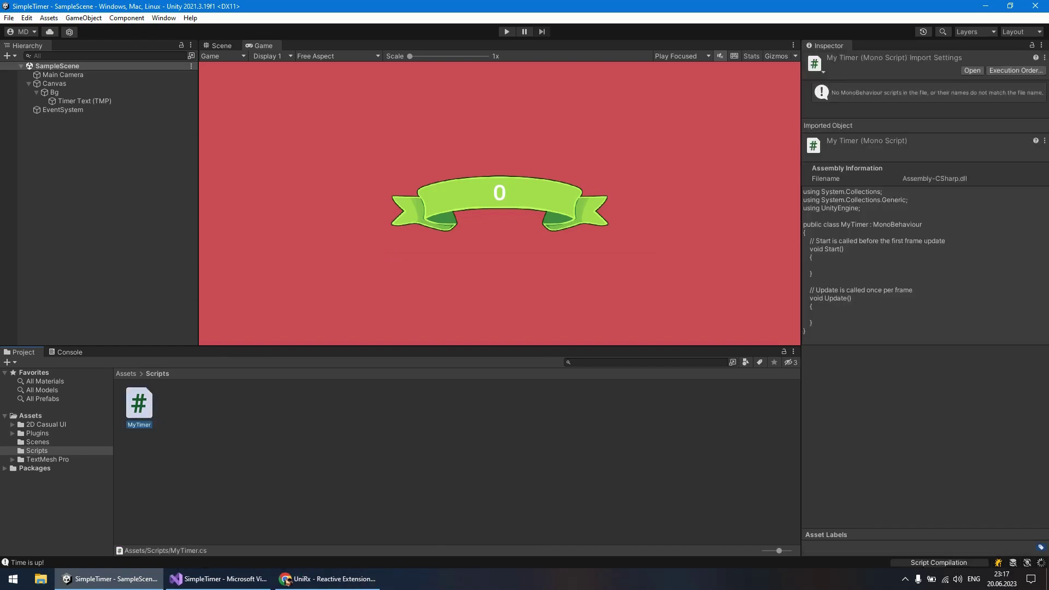
- Add an empty MyTimer object at the origin with a single MyTimer script component
{"action": "right_click", "coordinate": [89, 147]}
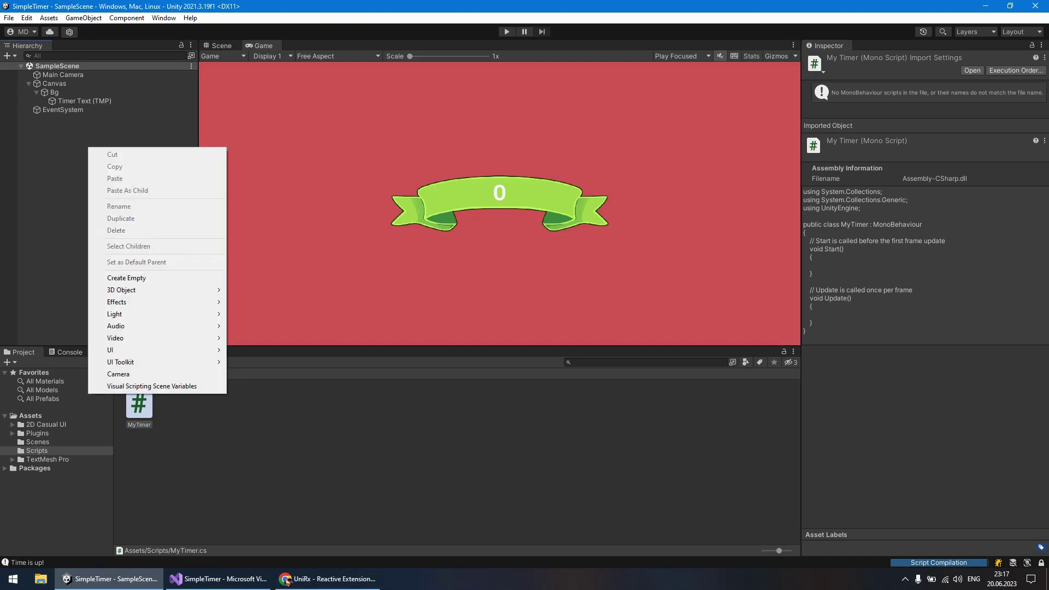
{"action": "left_click", "coordinate": [126, 277]}
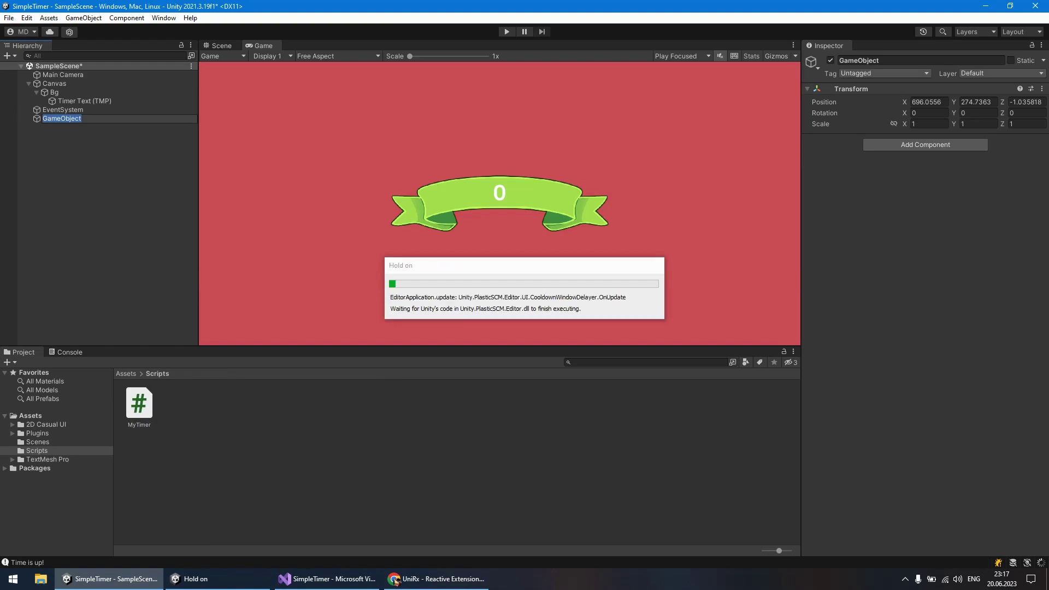
{"action": "type", "text": "My"}
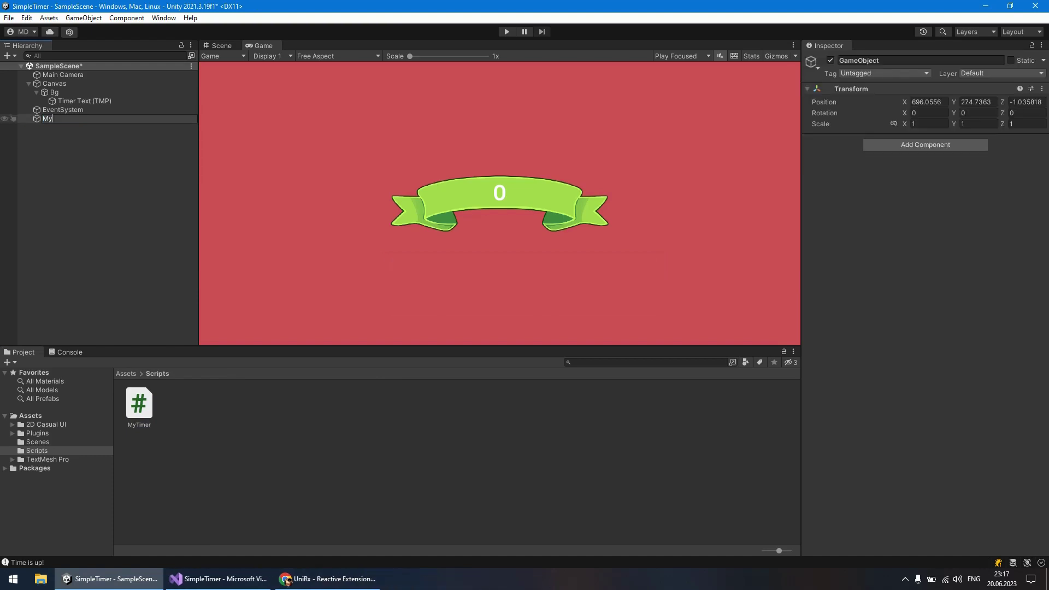
{"action": "type", "text": "Timer"}
{"action": "key", "text": "Return"}
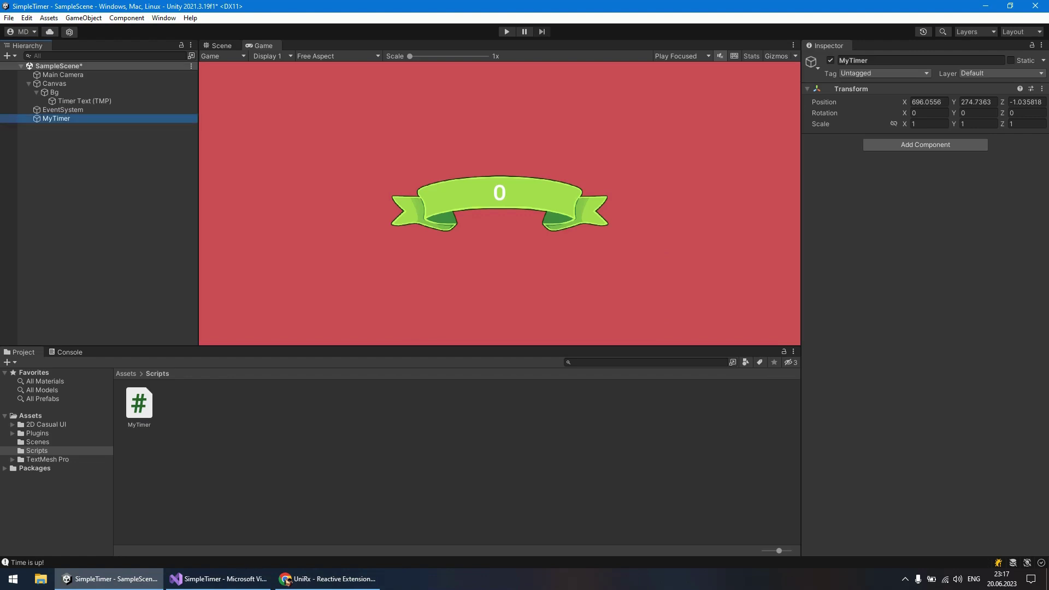
{"action": "left_click", "coordinate": [1042, 89]}
{"action": "left_click", "coordinate": [942, 100]}
{"action": "left_click_drag", "start_coordinate": [140, 404], "coordinate": [925, 164]}
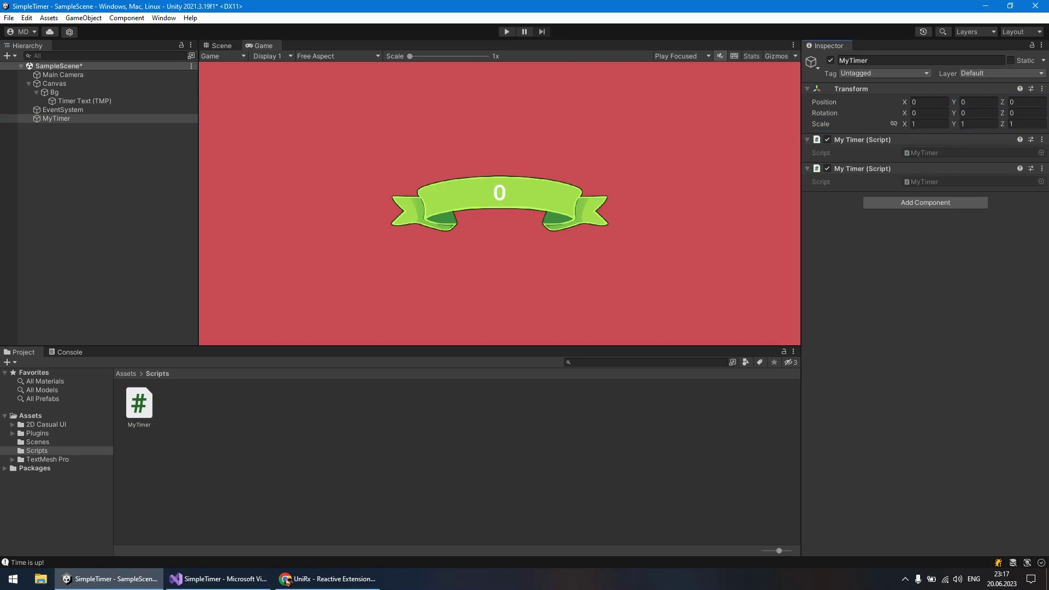
{"action": "left_click", "coordinate": [1041, 168]}
{"action": "left_click", "coordinate": [950, 219]}
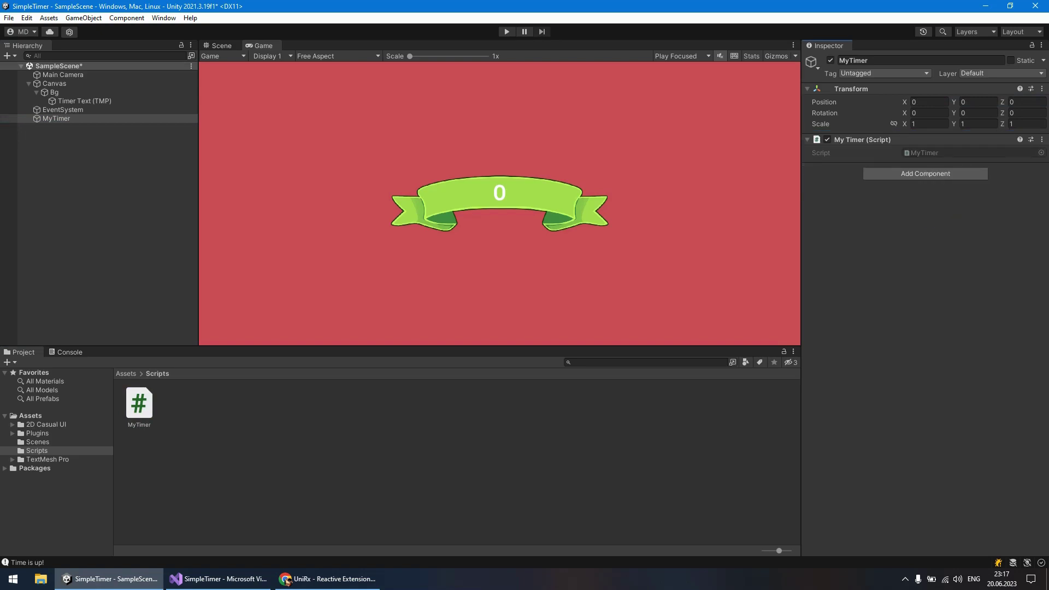
- Open MyTimer.cs, reload the solution, and replace template Start/Update with an empty private Start()
{"action": "double_click", "coordinate": [139, 404]}
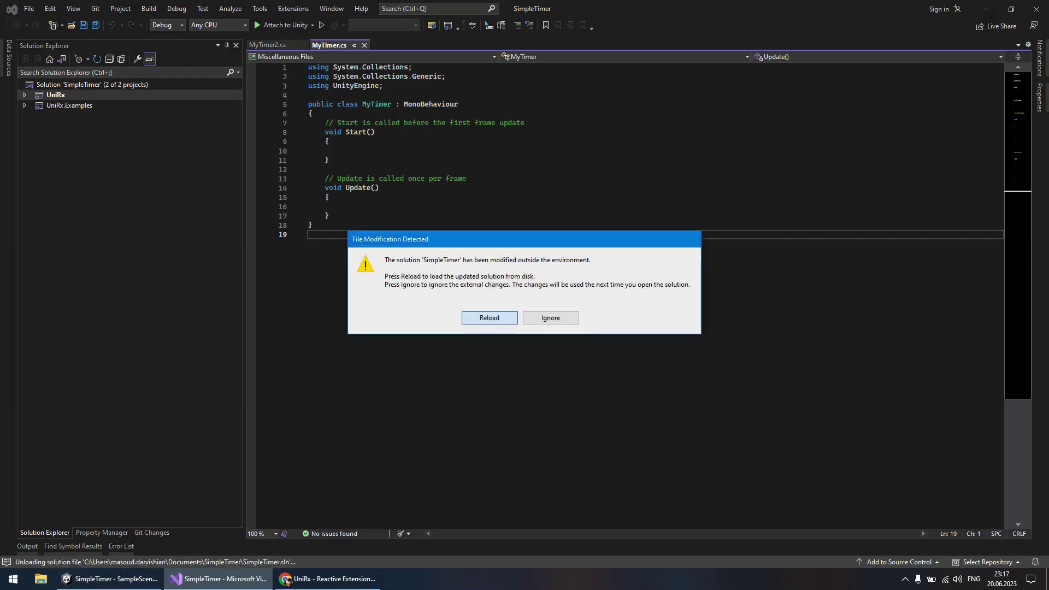
{"action": "key", "text": "Return"}
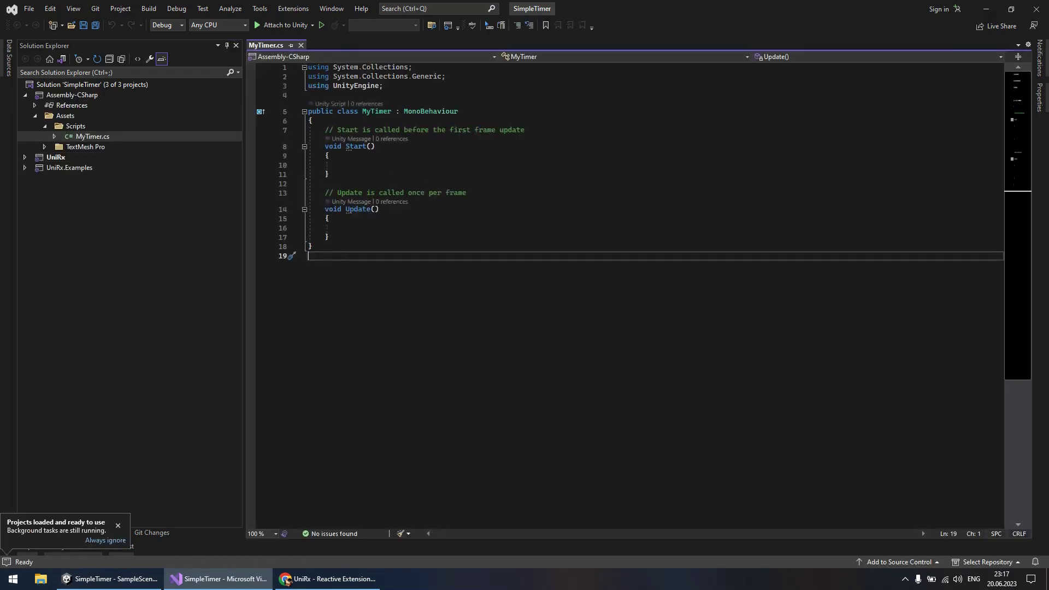
{"action": "left_click_drag", "start_coordinate": [325, 129], "coordinate": [329, 237]}
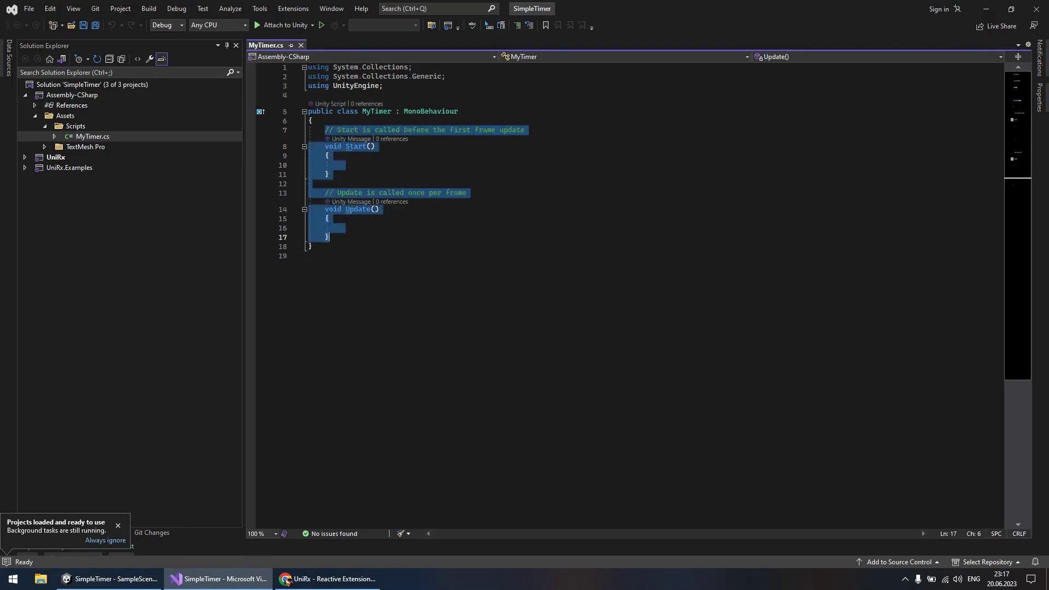
{"action": "key", "text": "Delete"}
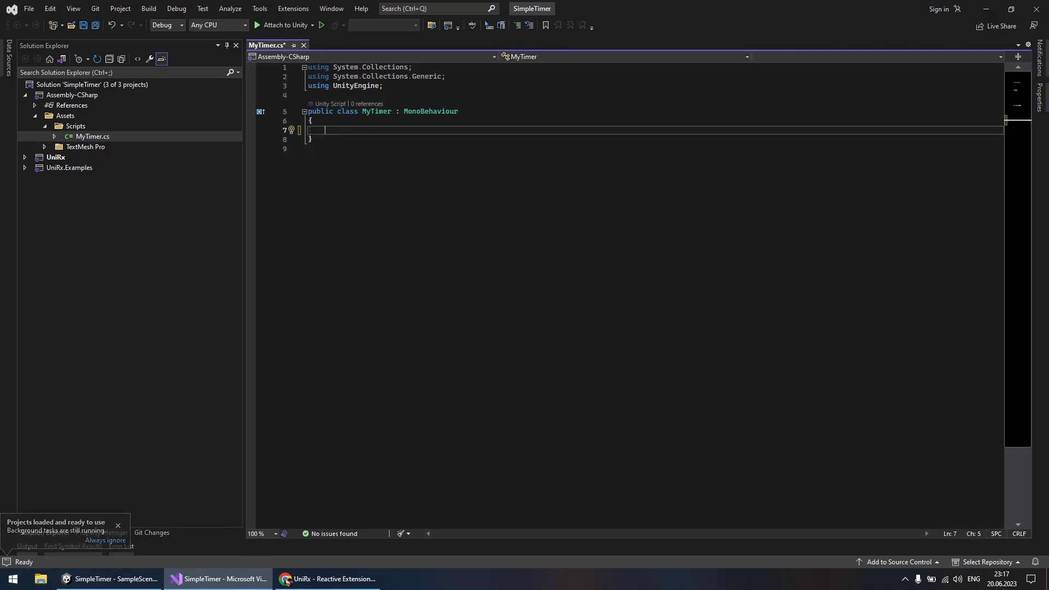
{"action": "type", "text": "start"}
{"action": "key", "text": "Tab"}
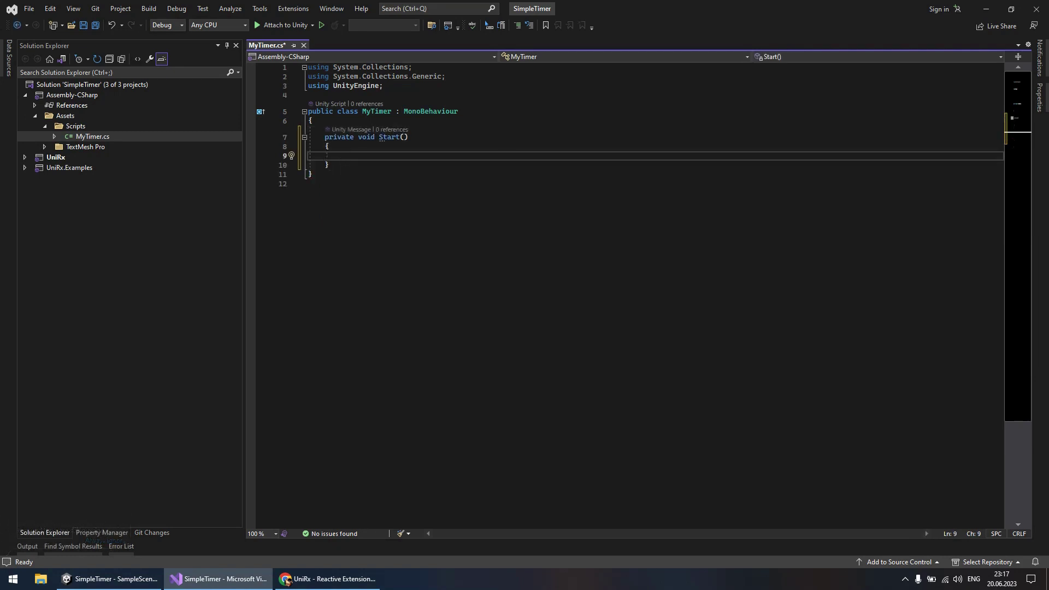
- Save the Unity scene and view My Assets in the Package Manager
{"action": "left_click", "coordinate": [109, 579]}
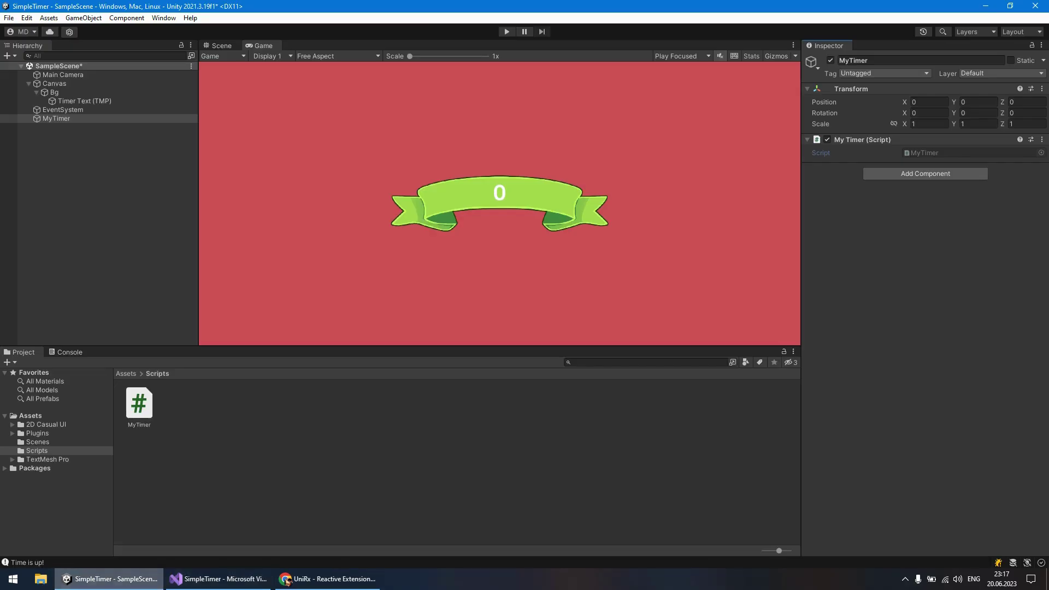
{"action": "key", "text": "ctrl+s"}
{"action": "left_click", "coordinate": [164, 18]}
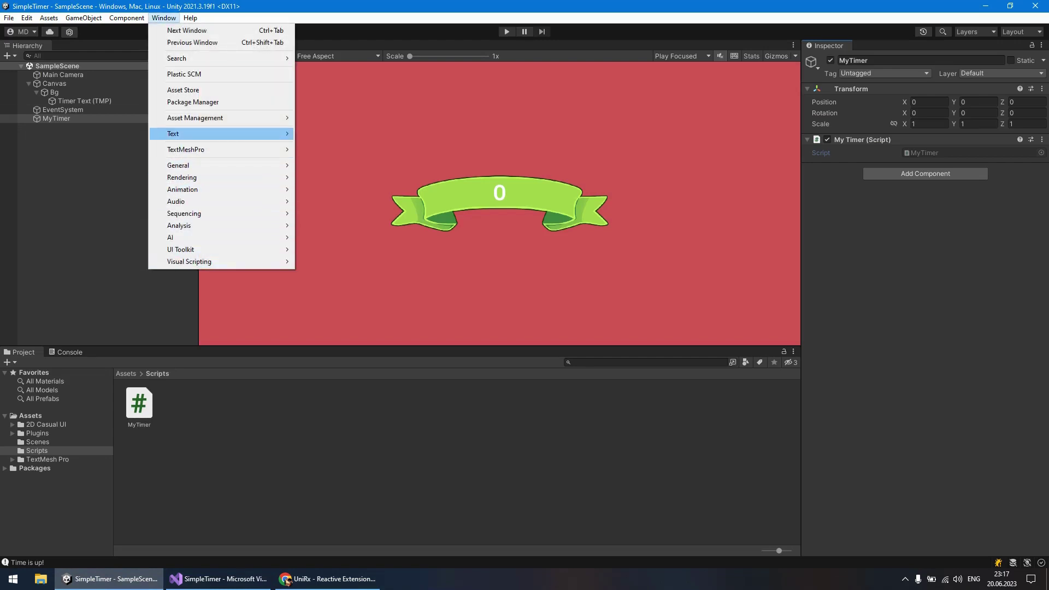
{"action": "left_click", "coordinate": [191, 101]}
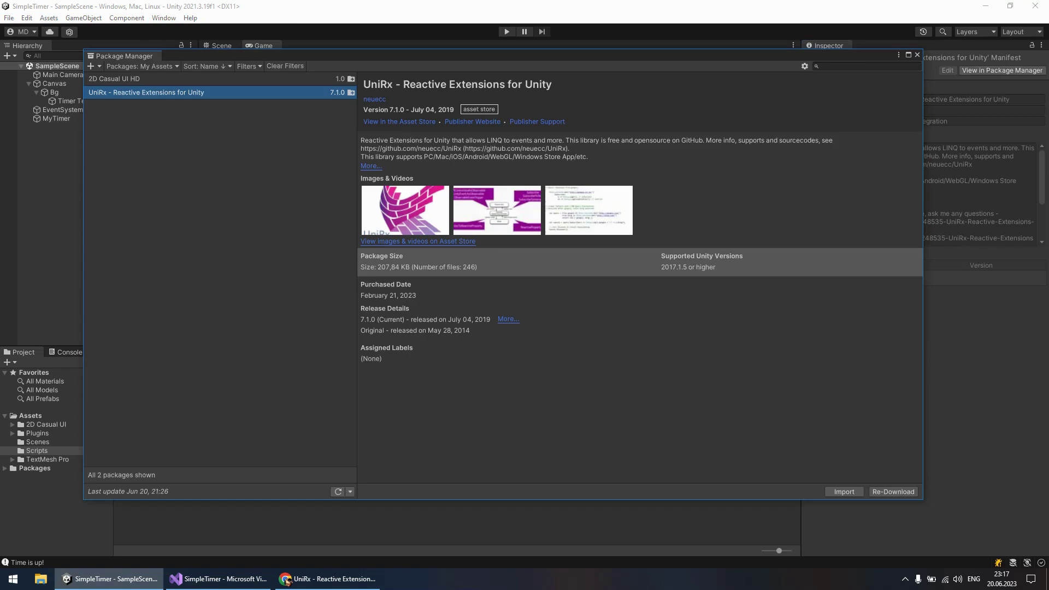
{"action": "left_click", "coordinate": [141, 66]}
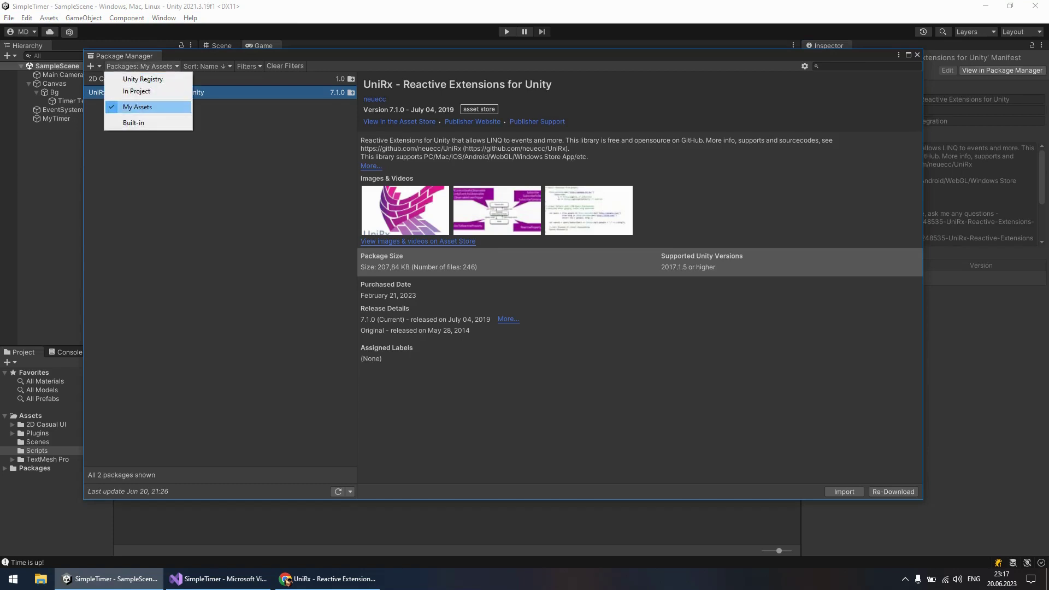
{"action": "left_click", "coordinate": [142, 106]}
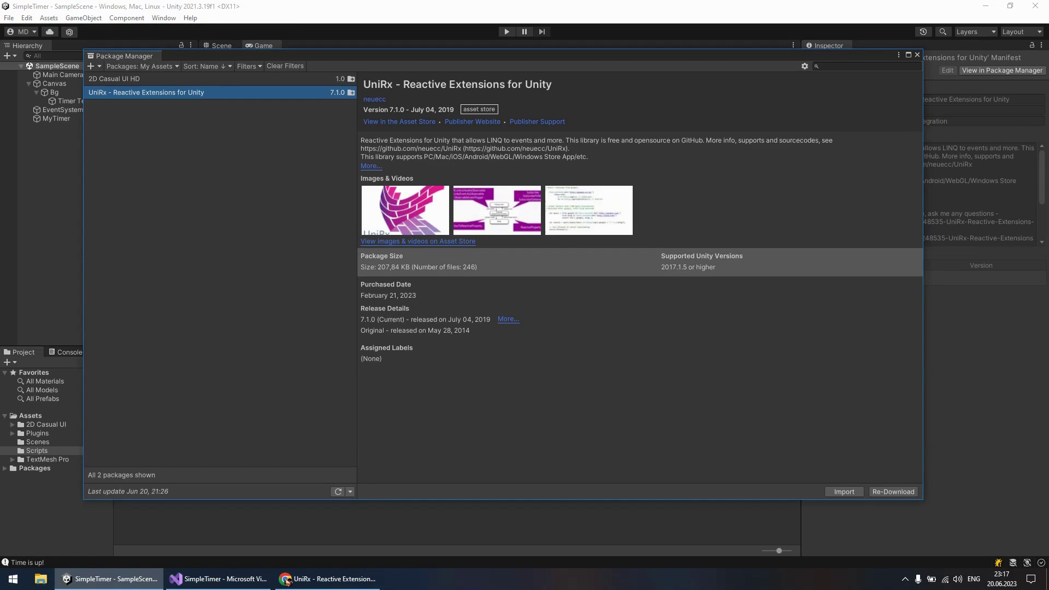
- Add UniRx to My Assets on the Asset Store, then close the Package Manager
{"action": "left_click", "coordinate": [306, 578]}
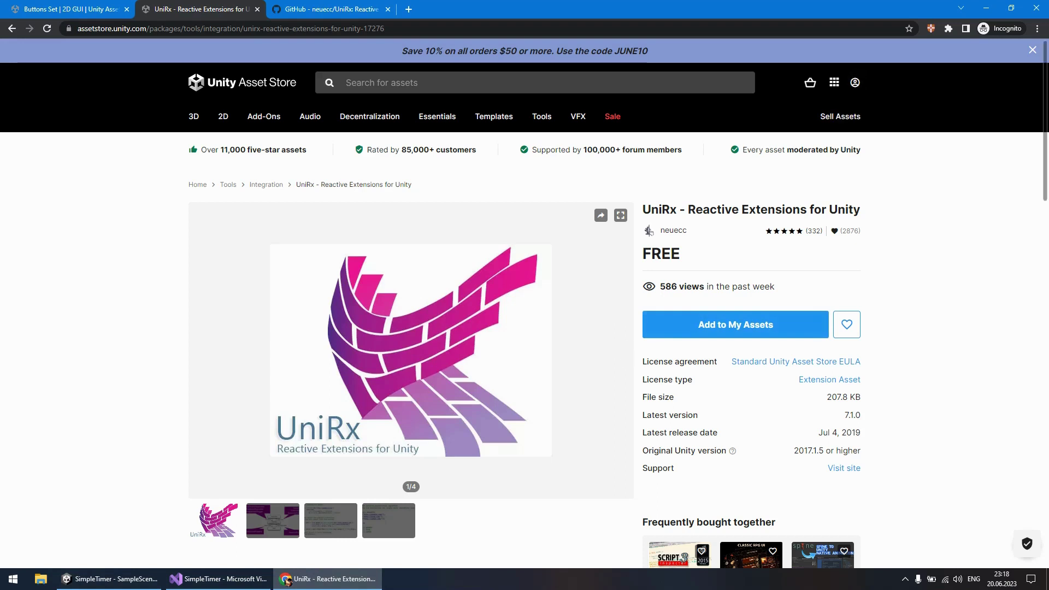
{"action": "left_click", "coordinate": [736, 325]}
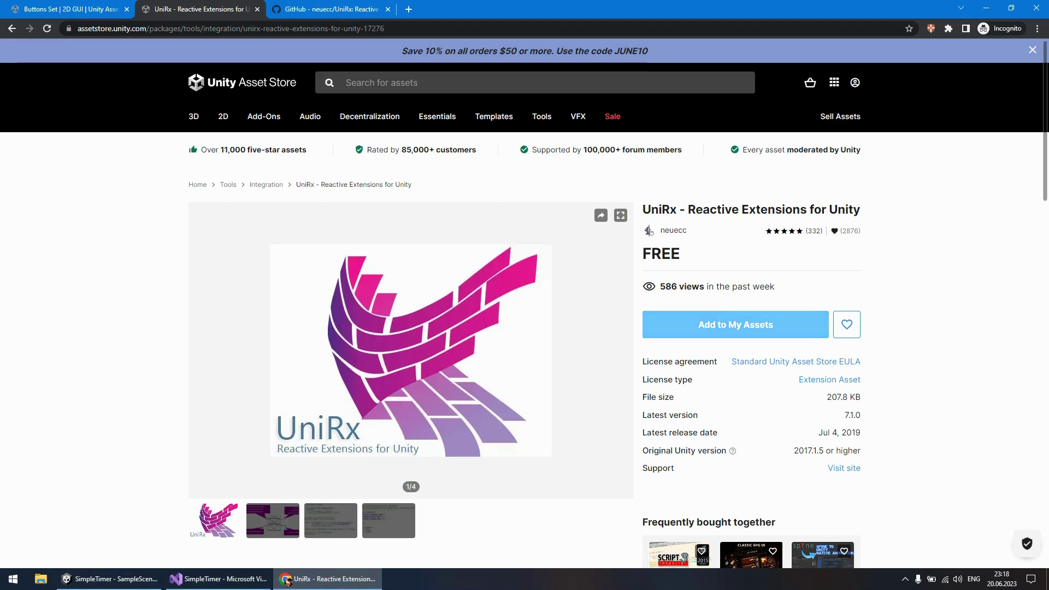
{"action": "left_click", "coordinate": [219, 579]}
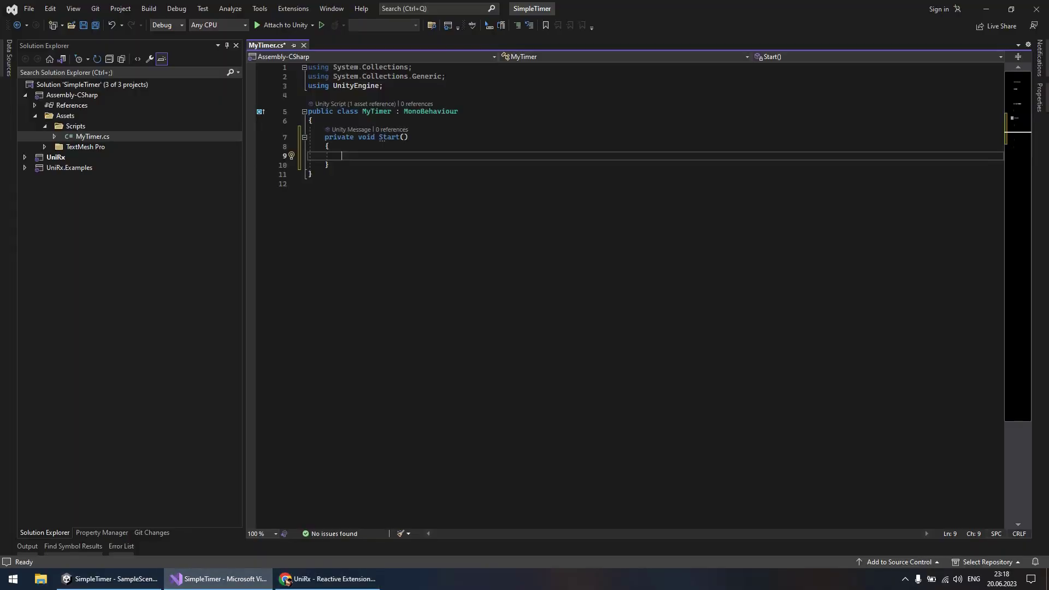
{"action": "left_click", "coordinate": [109, 579]}
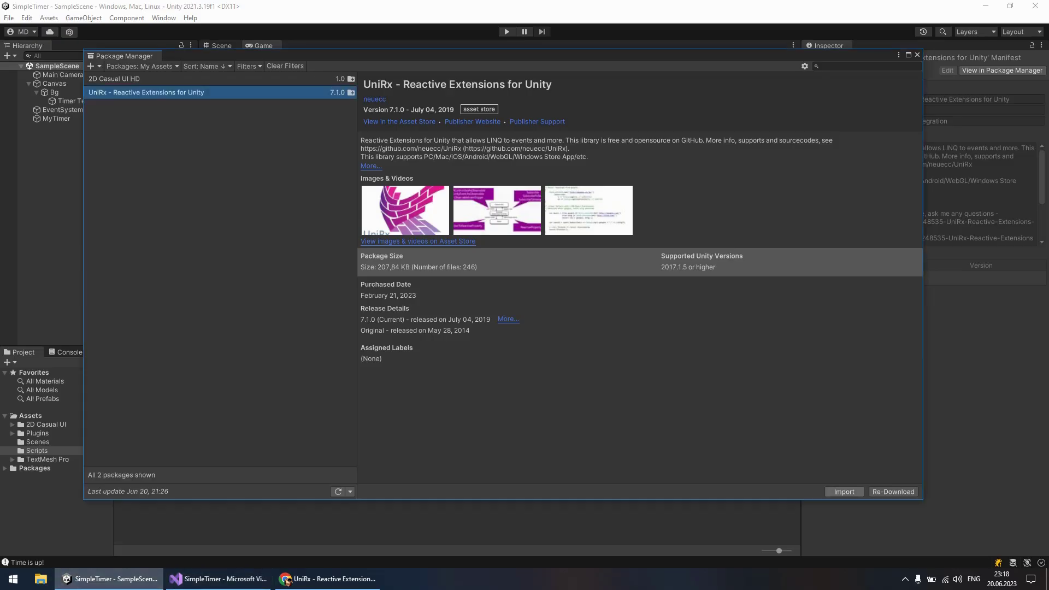
{"action": "left_click", "coordinate": [917, 55]}
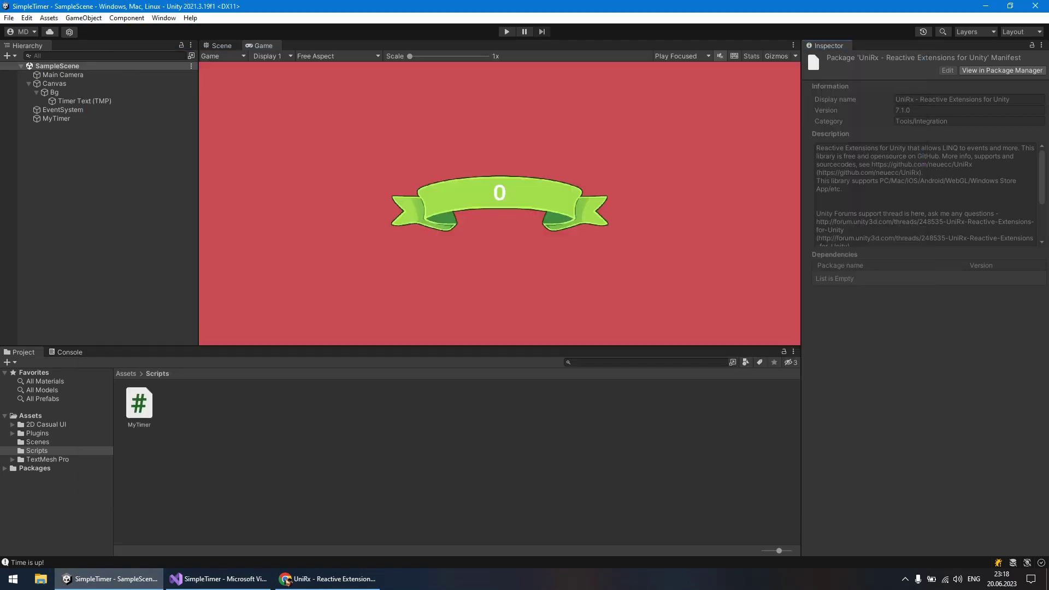
- Check the UniRx folder under Assets/Plugins, then go back to MyTimer in Visual Studio
{"action": "key", "text": "Up"}
{"action": "key", "text": "Up"}
{"action": "key", "text": "Right"}
{"action": "key", "text": "Down"}
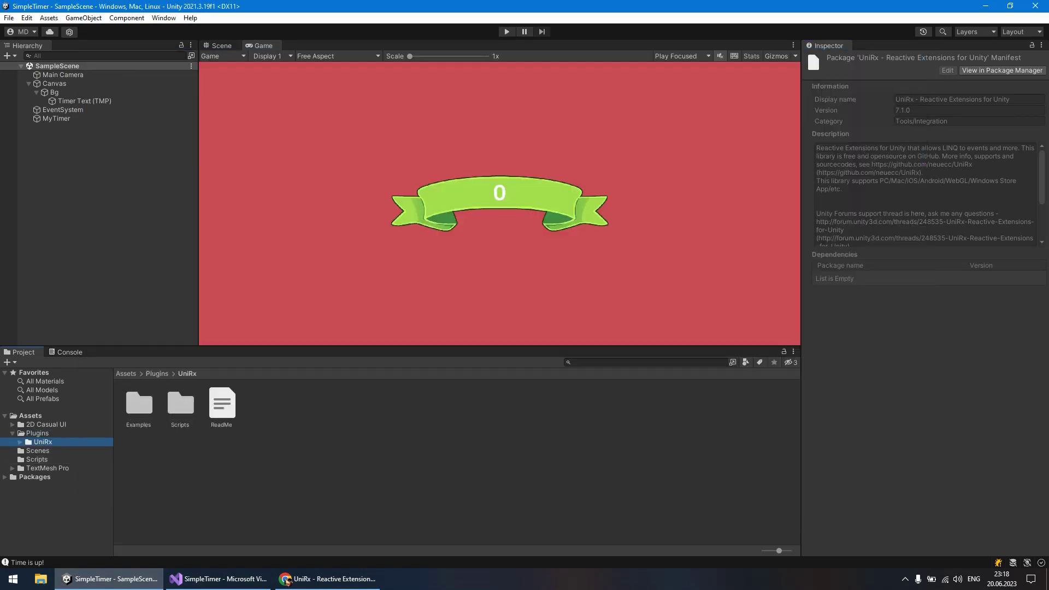
{"action": "left_click", "coordinate": [12, 433]}
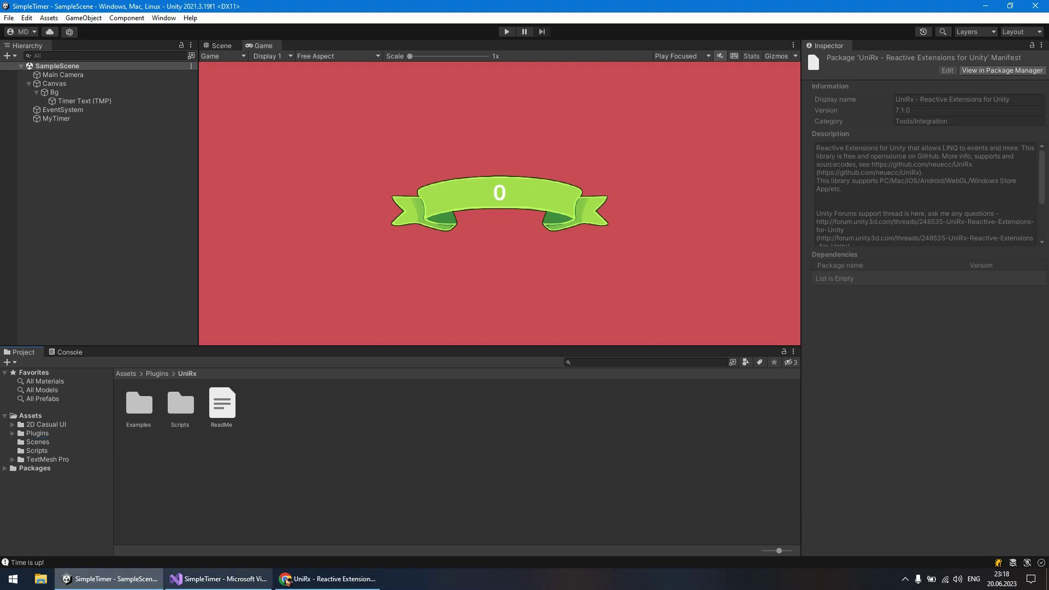
{"action": "left_click", "coordinate": [219, 578]}
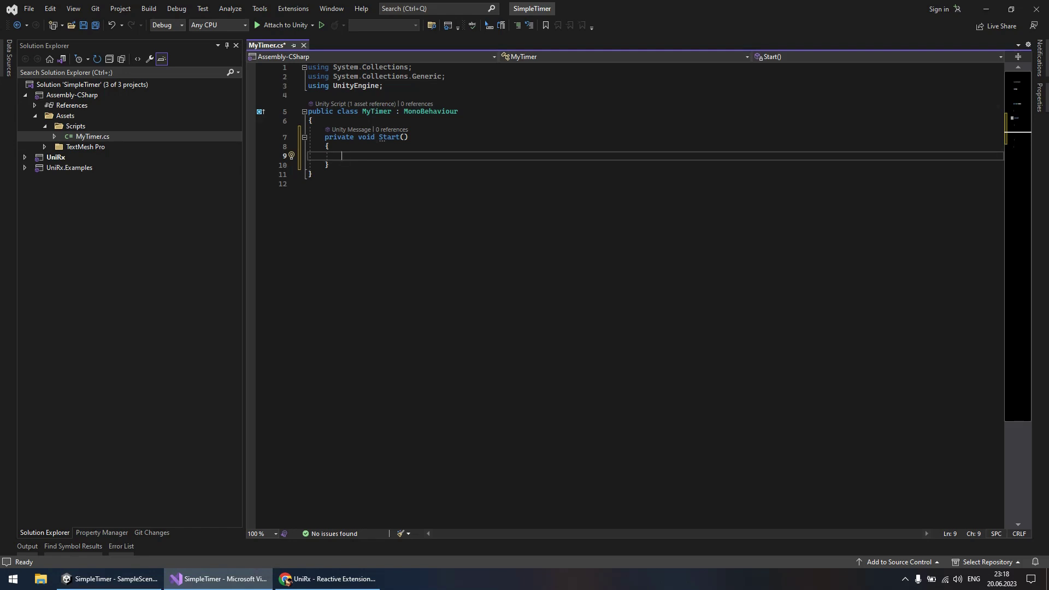
- Begin Start() with Observable.Interval(TimeSpan, importing the System namespace via quick fix
{"action": "type", "text": "Observ"}
{"action": "key", "text": "Tab"}
{"action": "type", "text": "."}
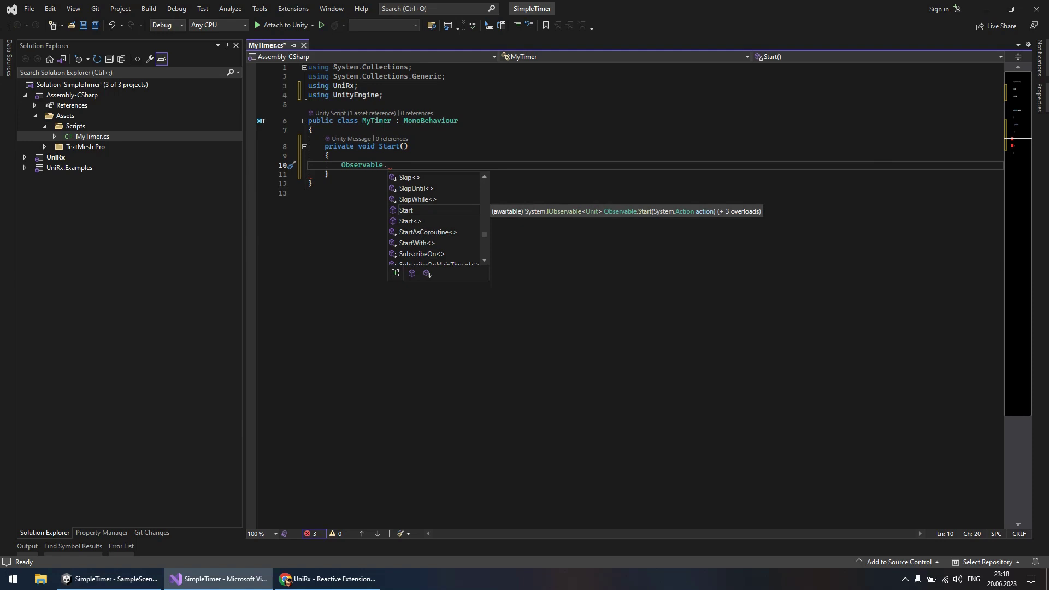
{"action": "type", "text": "Interval"}
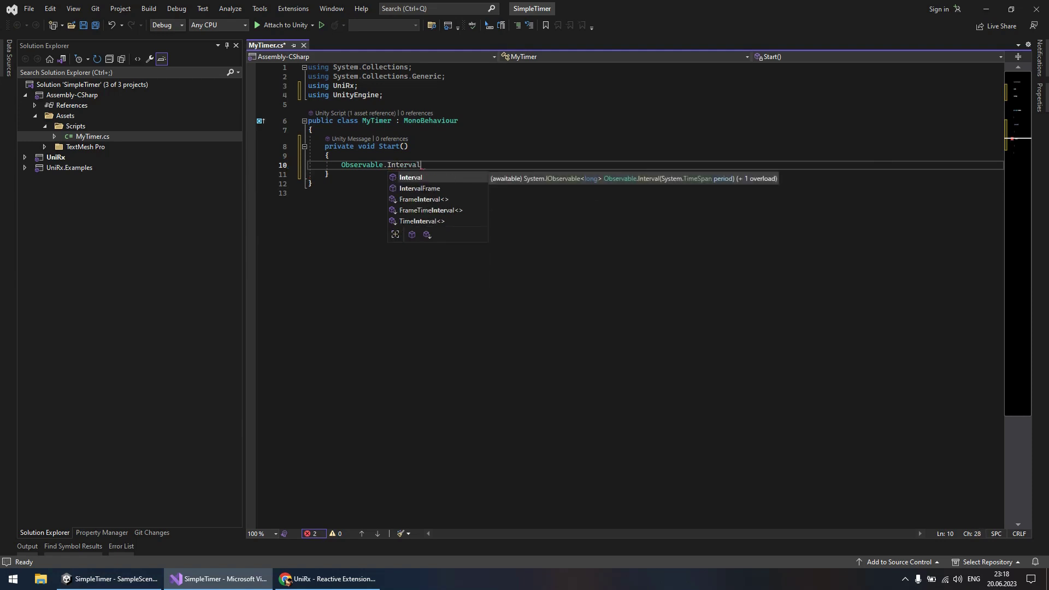
{"action": "key", "text": "Tab"}
{"action": "type", "text": "("}
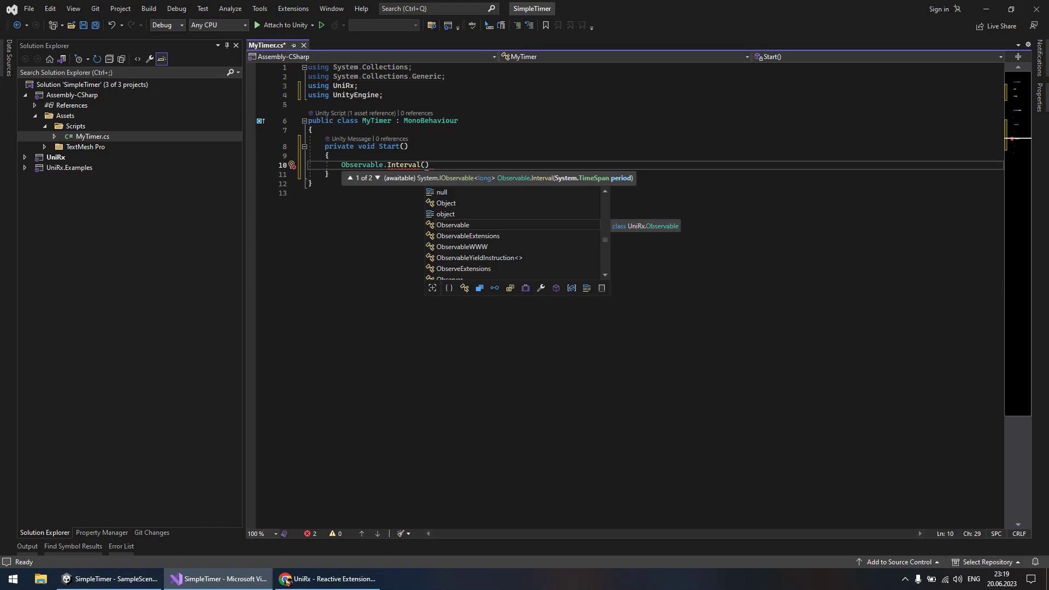
{"action": "type", "text": "Time"}
{"action": "type", "text": "sp"}
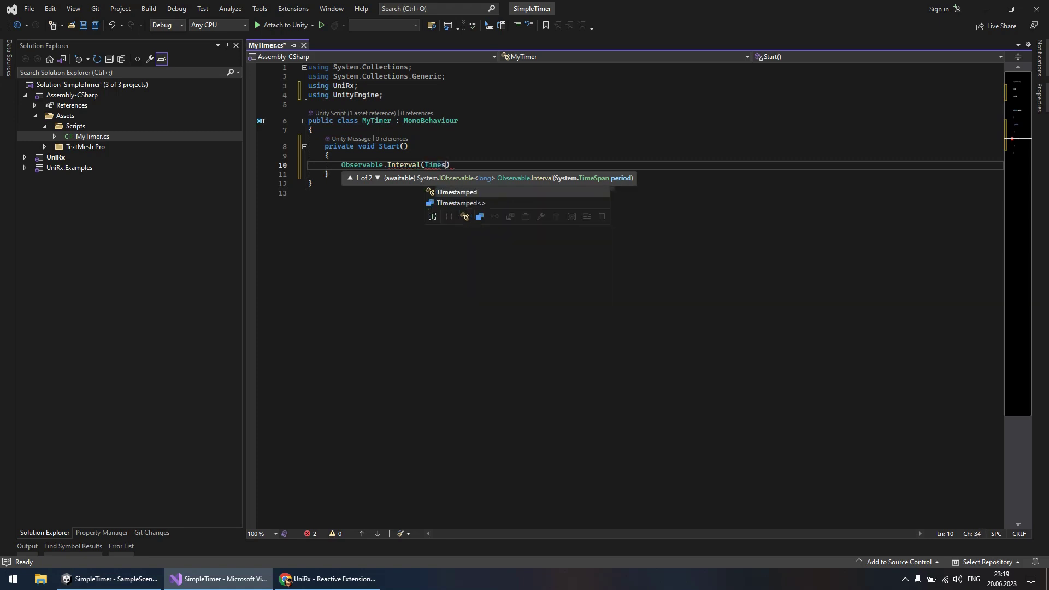
{"action": "type", "text": "an.Fr"}
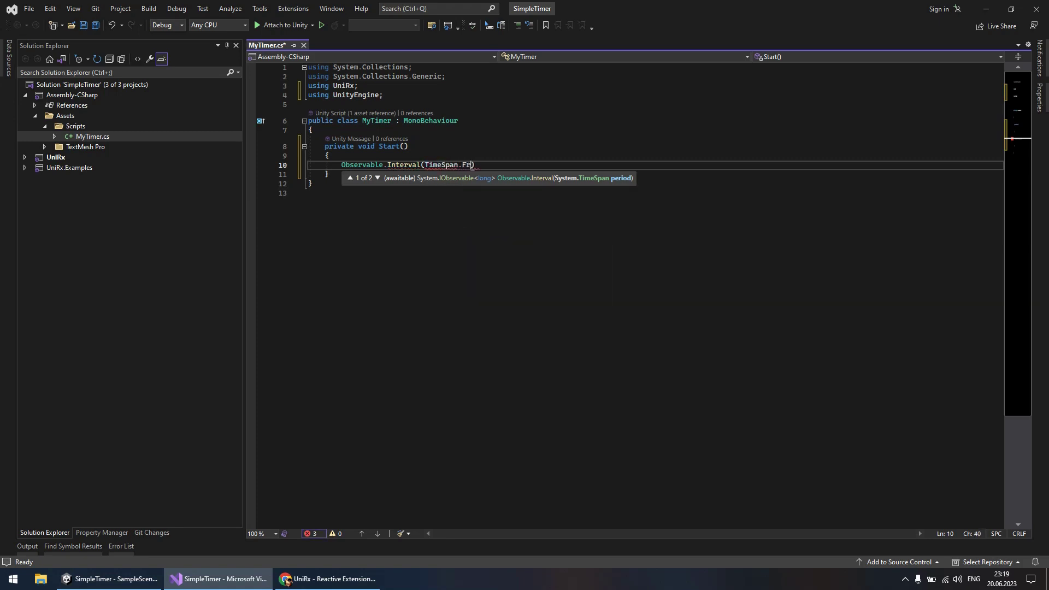
{"action": "key", "text": "BackSpace"}
{"action": "key", "text": "BackSpace"}
{"action": "key", "text": "BackSpace"}
{"action": "key", "text": "ctrl+period"}
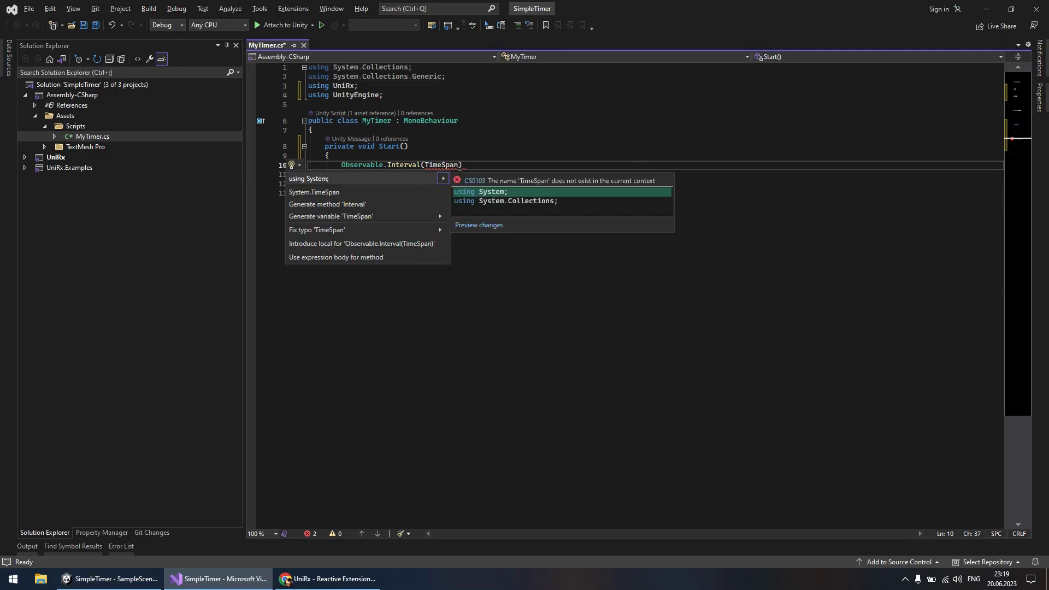
{"action": "key", "text": "Return"}
- Complete FromSeconds(1)).Subscribe(); with Subscribe on its own line, then highlight Observable and Interval
{"action": "type", "text": ".From"}
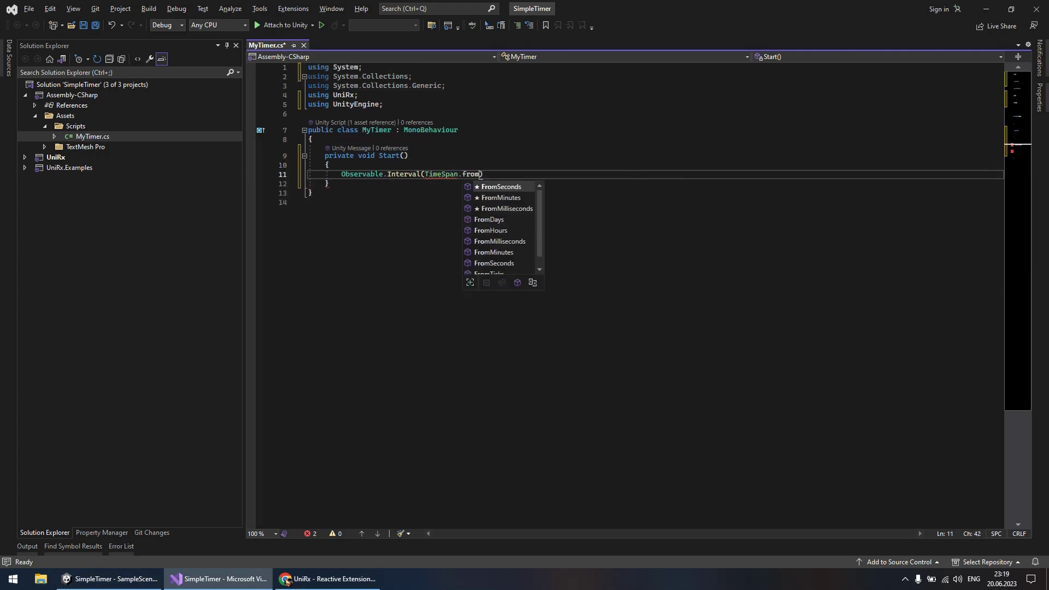
{"action": "key", "text": "Tab"}
{"action": "type", "text": "("}
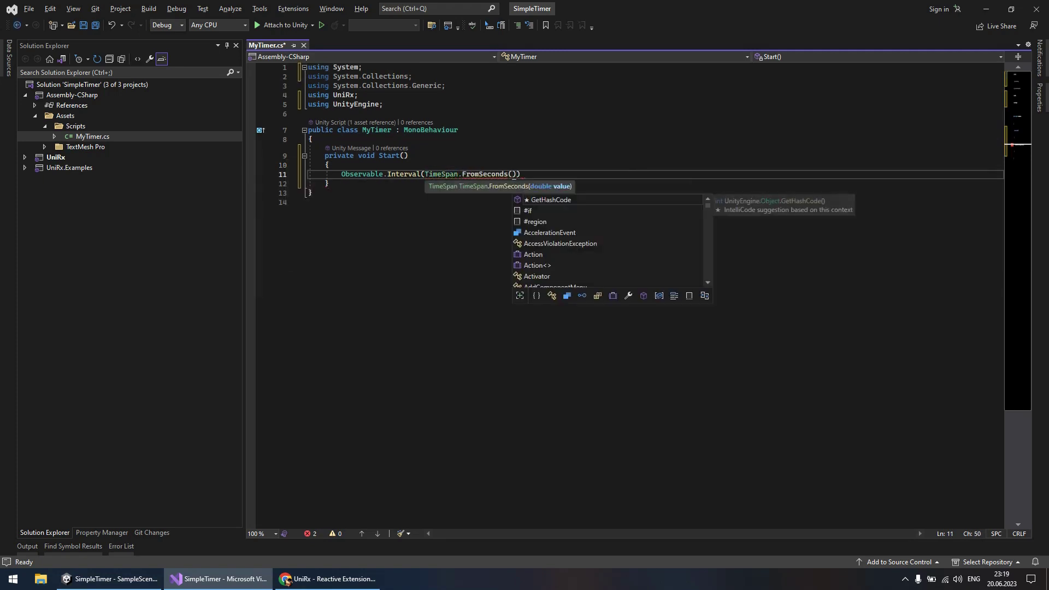
{"action": "type", "text": "1"}
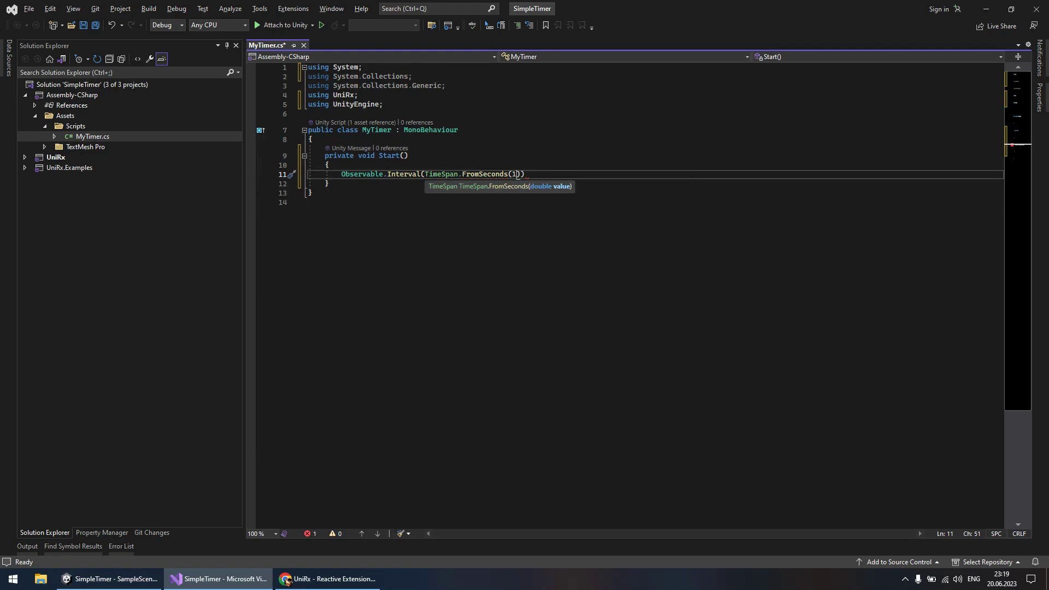
{"action": "type", "text": ")).sub"}
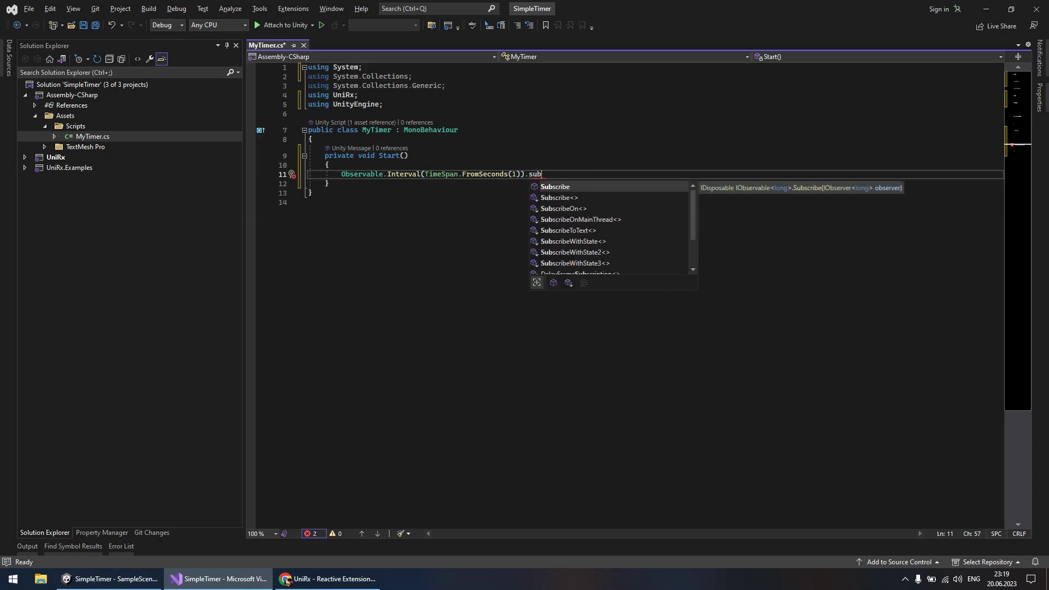
{"action": "key", "text": "Tab"}
{"action": "type", "text": "();"}
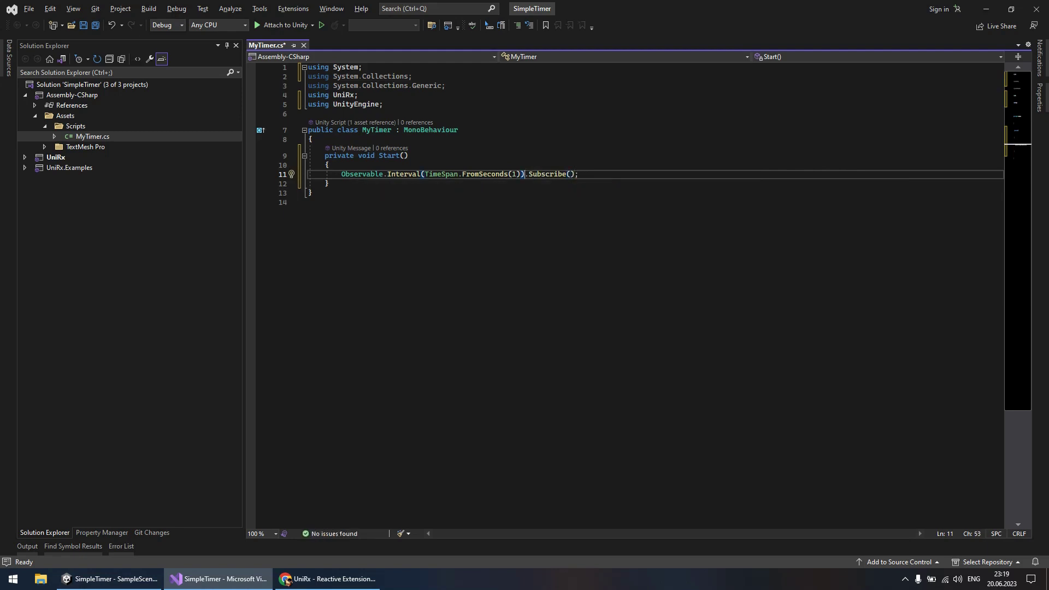
{"action": "key", "text": "Return"}
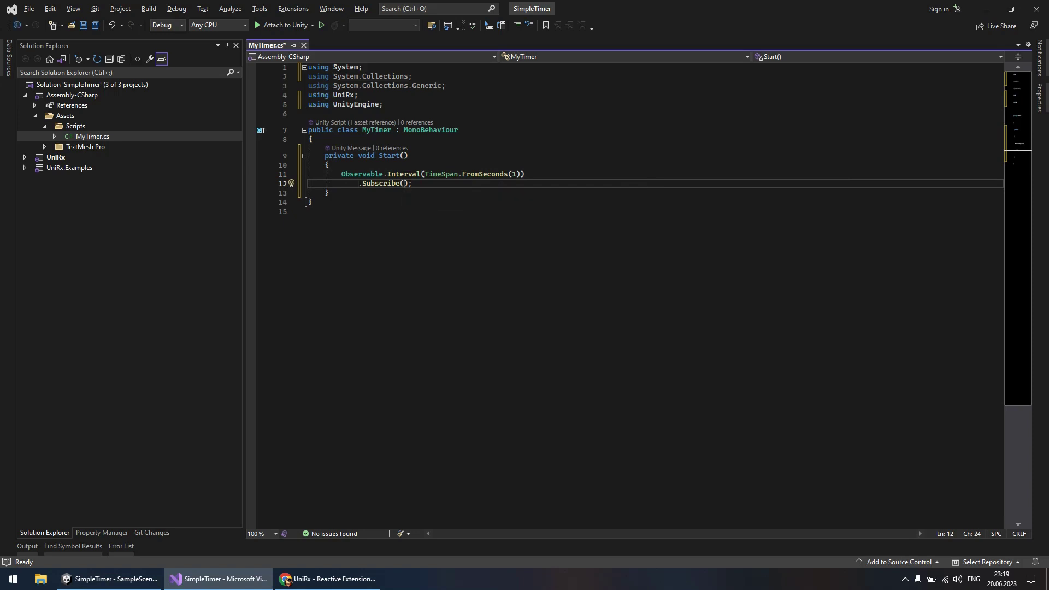
{"action": "double_click", "coordinate": [361, 173]}
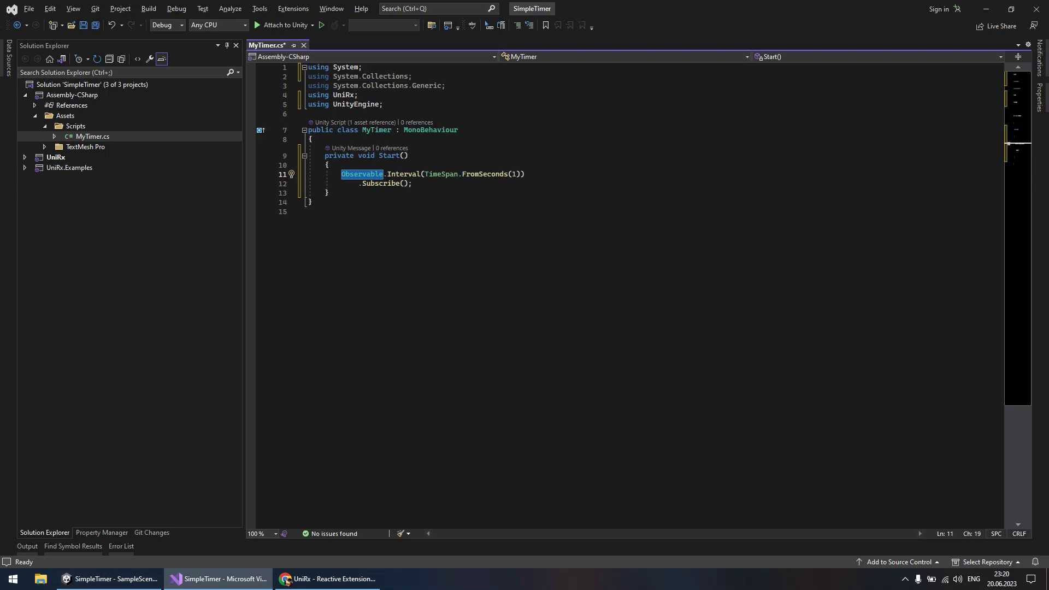
{"action": "left_click", "coordinate": [366, 174]}
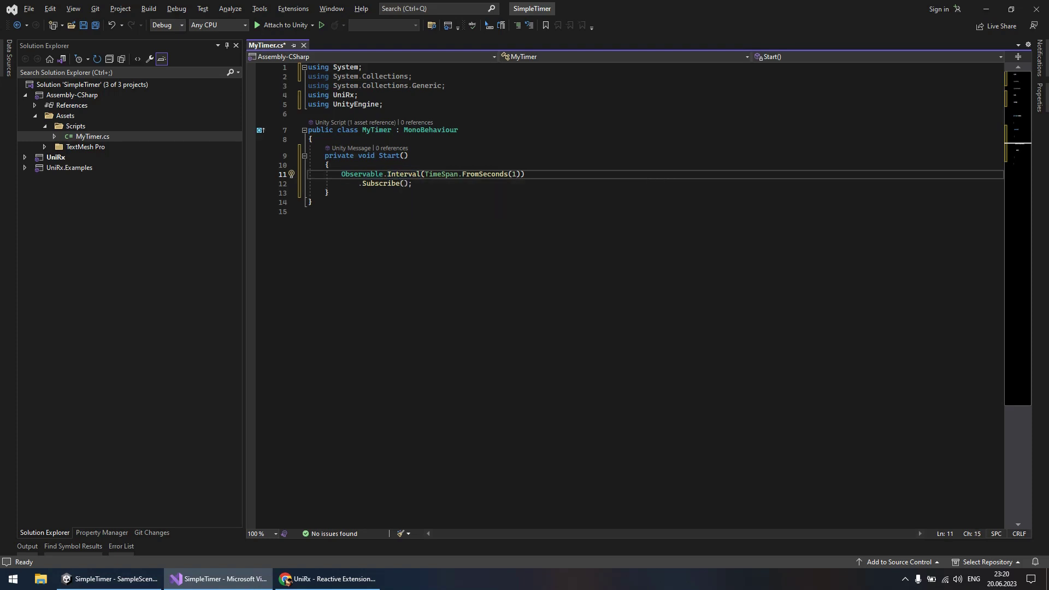
{"action": "left_click", "coordinate": [400, 175]}
- Make Subscribe log each tick with time => Debug.Log("Time: " + time), then save MyTimer.cs
{"action": "left_click", "coordinate": [403, 184]}
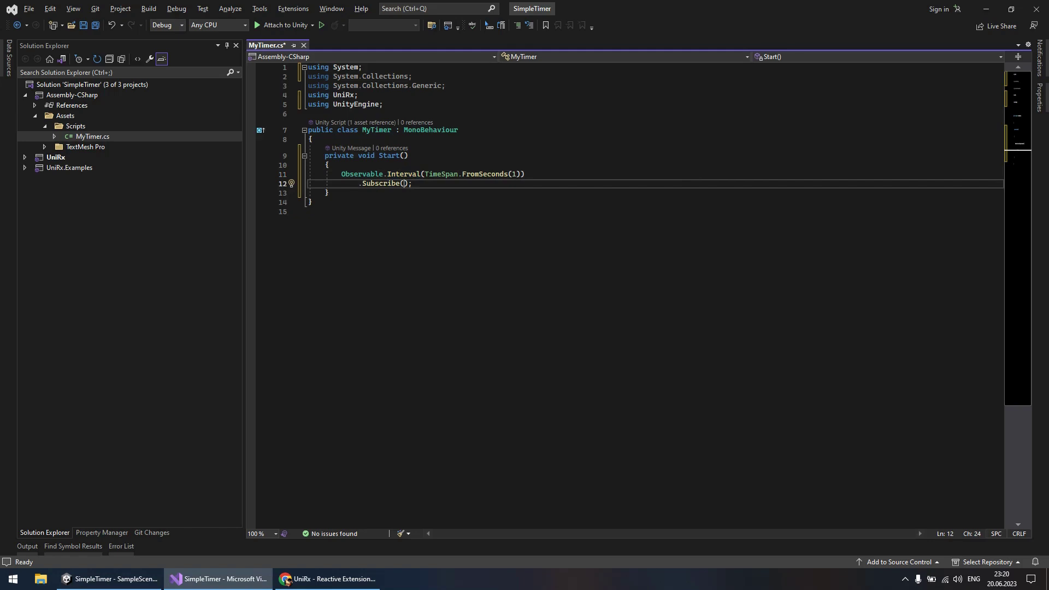
{"action": "type", "text": "time ="}
{"action": "type", "text": ">"}
{"action": "type", "text": "Debug.Log"}
{"action": "key", "text": "Escape"}
{"action": "type", "text": "( "}
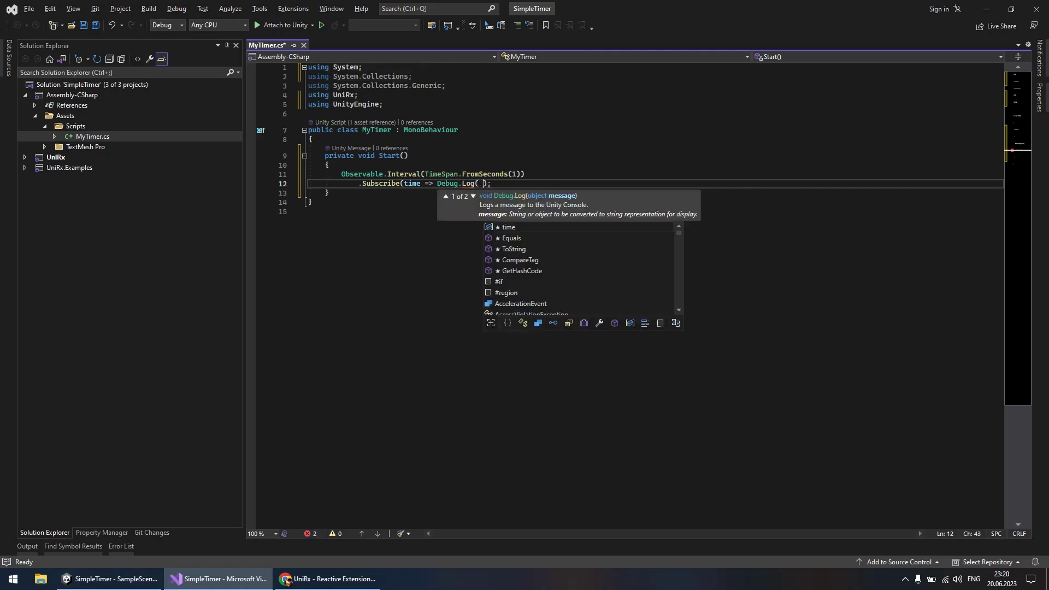
{"action": "type", "text": ")"}
{"action": "type", "text": "\"Time: \" + time"}
{"action": "type", "text": "1"}
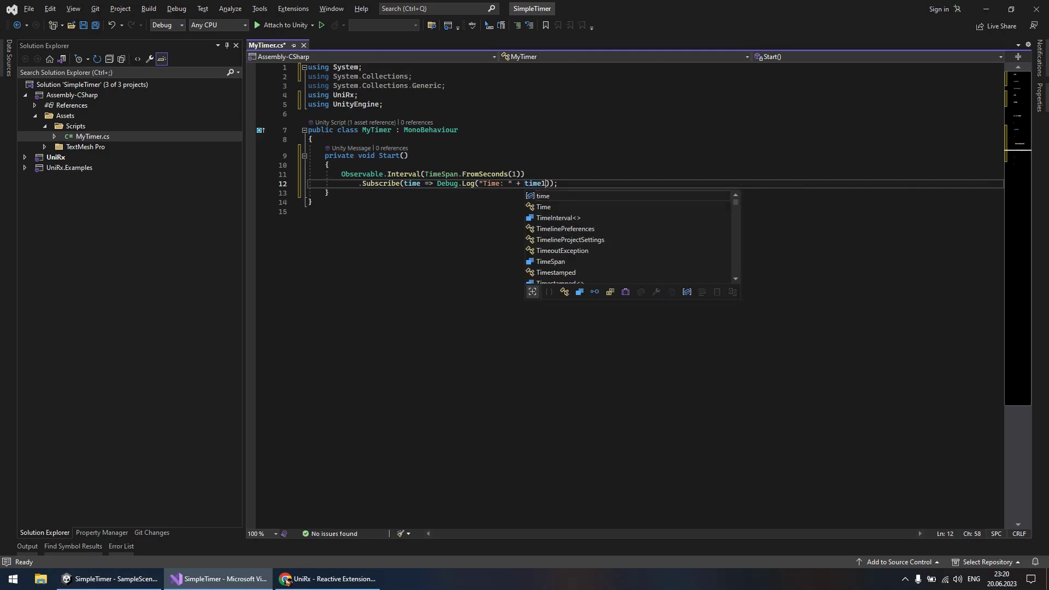
{"action": "key", "text": "Escape"}
{"action": "key", "text": "Up"}
{"action": "key", "text": "Up"}
{"action": "key", "text": "Up"}
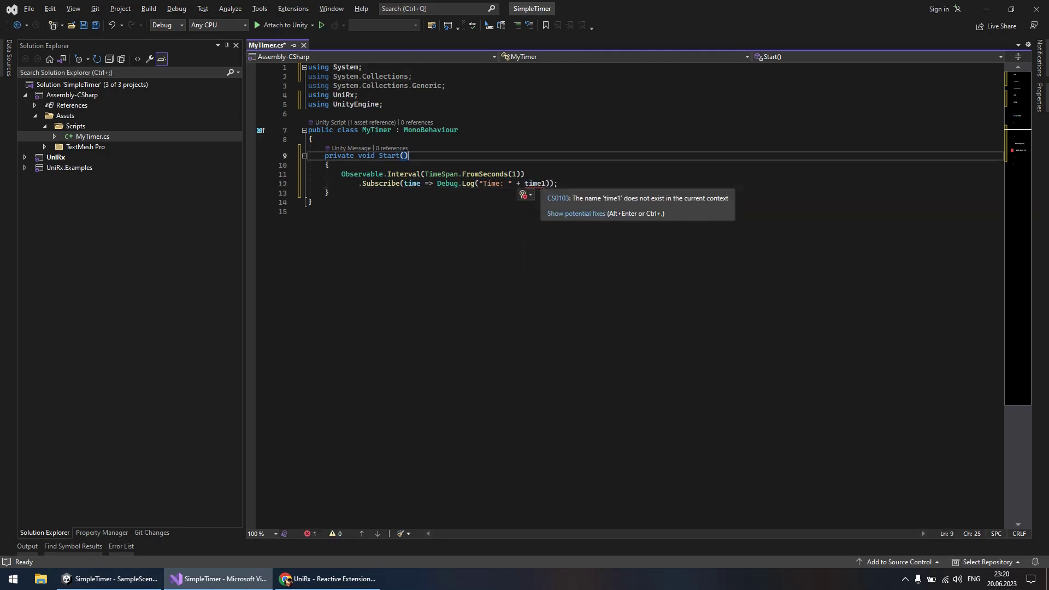
{"action": "left_click", "coordinate": [542, 183]}
{"action": "key", "text": "Delete"}
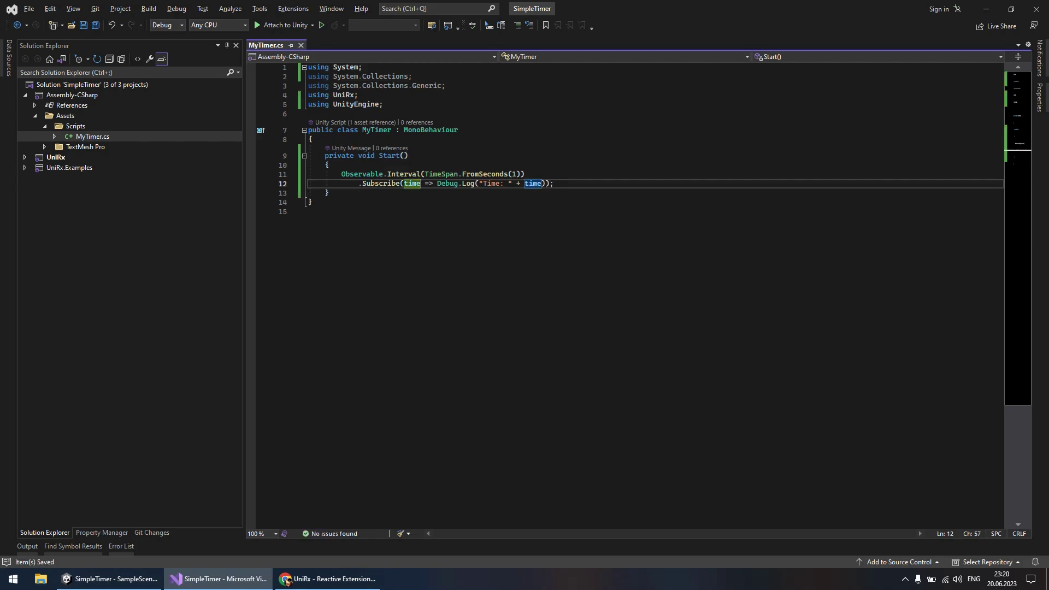
{"action": "key", "text": "ctrl+s"}
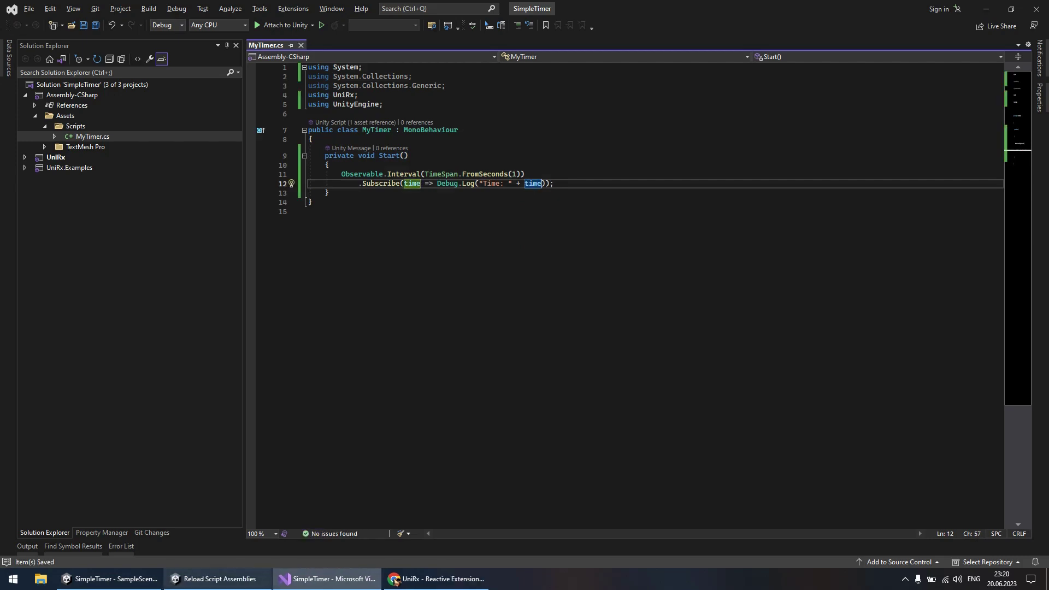
- Clear the Unity Console and enter Play mode to test the timer
{"action": "key", "text": "alt+Tab"}
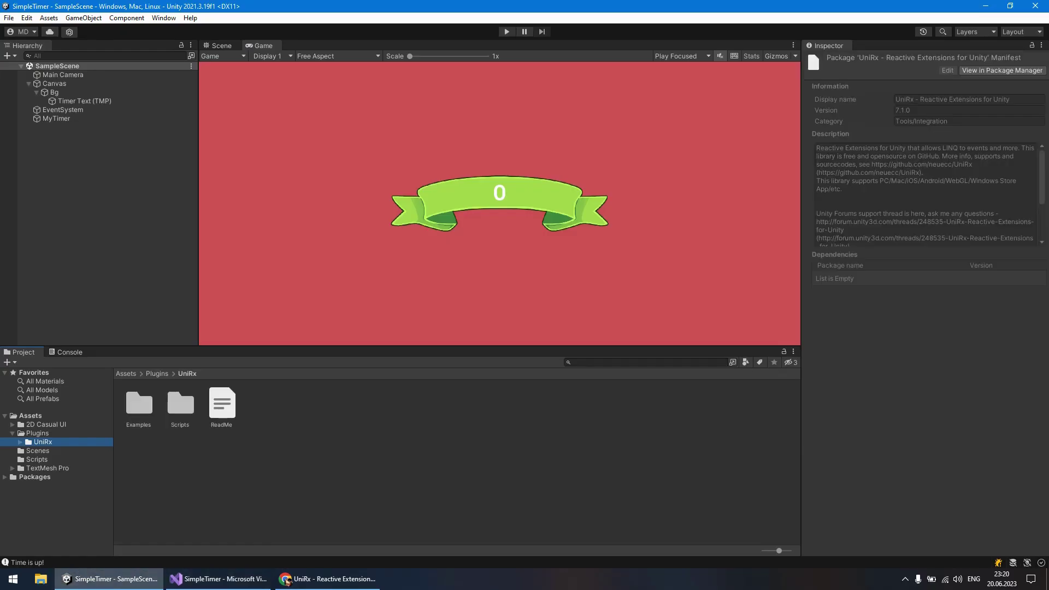
{"action": "left_click", "coordinate": [66, 352]}
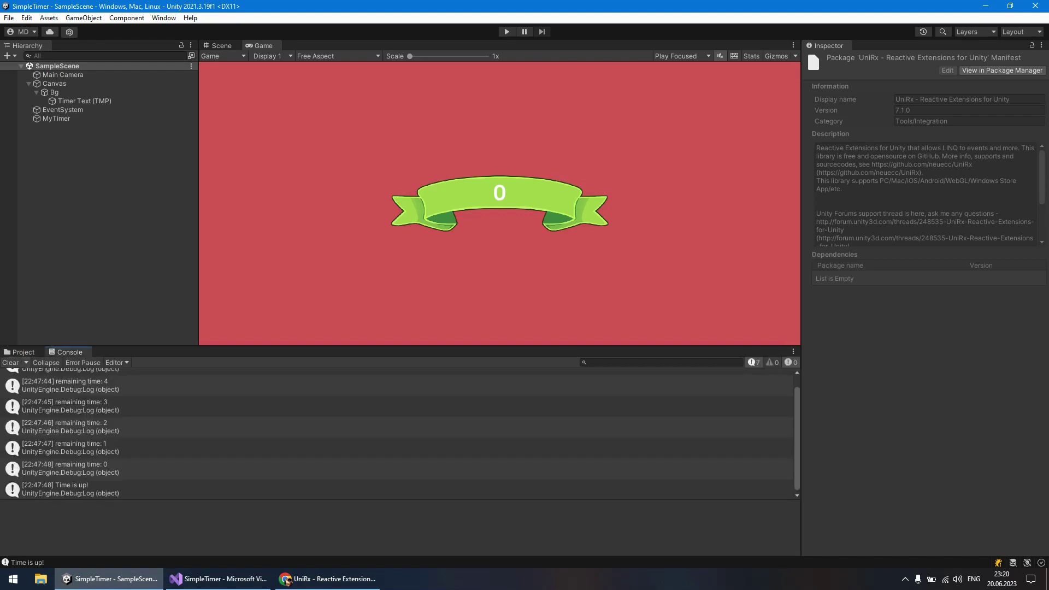
{"action": "left_click", "coordinate": [11, 362]}
{"action": "key", "text": "ctrl+p"}
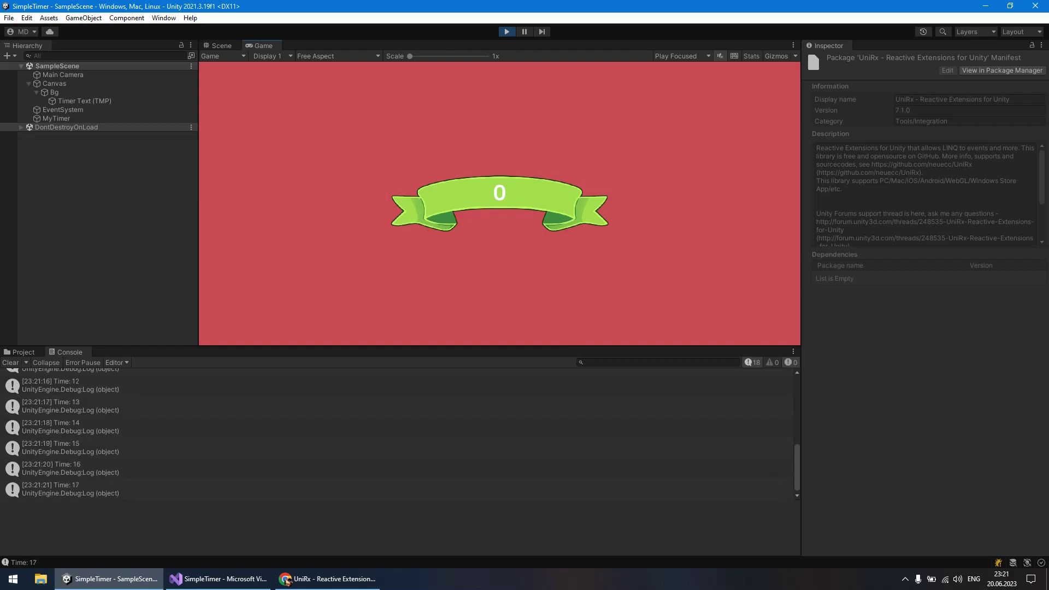
- Inspect the Time: 5 log entry, exit Play mode, and return to Visual Studio
{"action": "scroll", "coordinate": [399, 432], "scroll_direction": "up", "scroll_amount": 10}
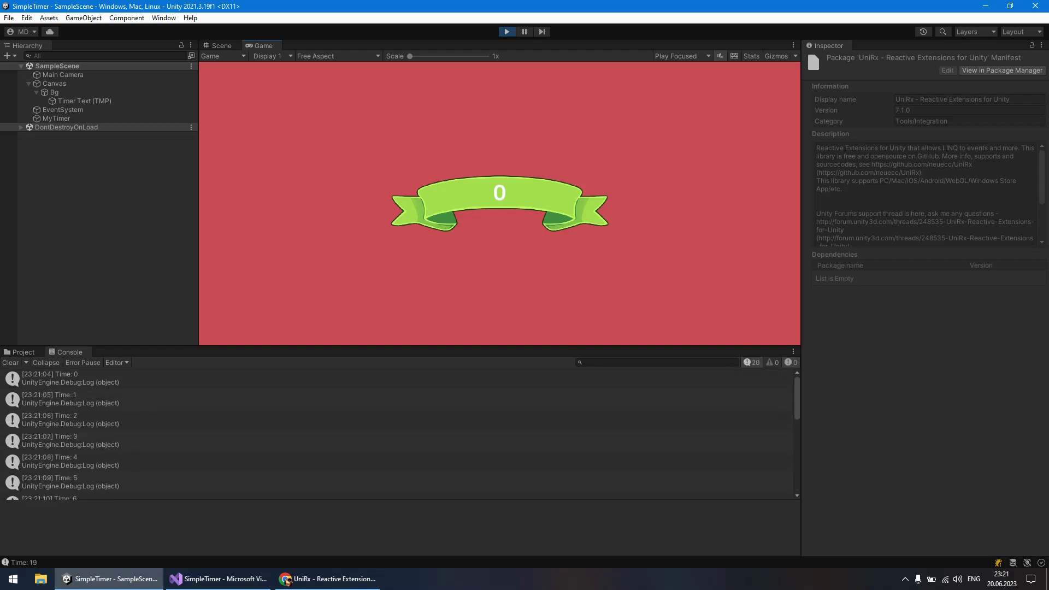
{"action": "left_click", "coordinate": [71, 481]}
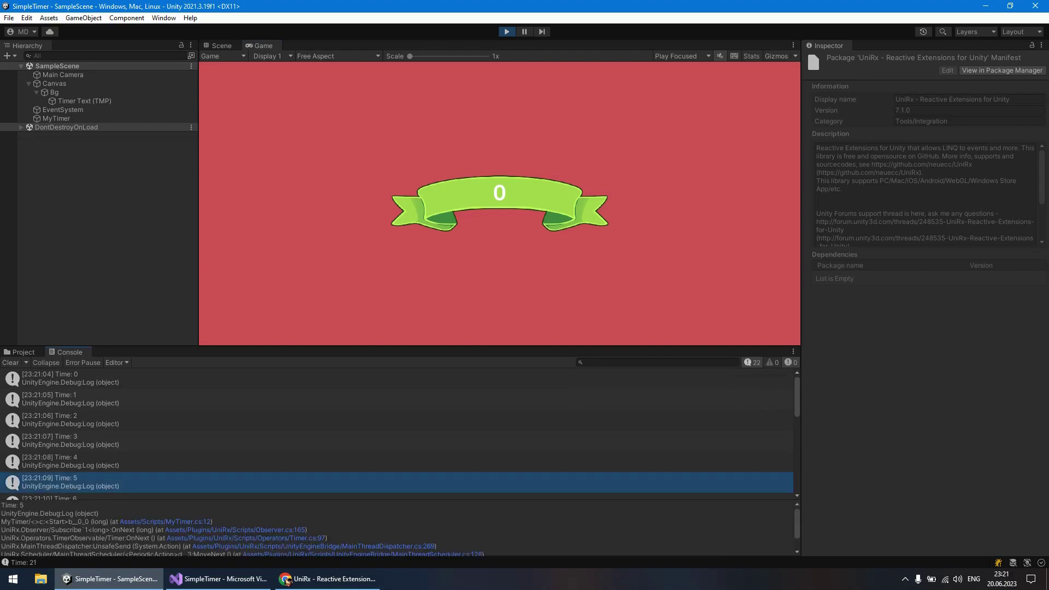
{"action": "key", "text": "ctrl+p"}
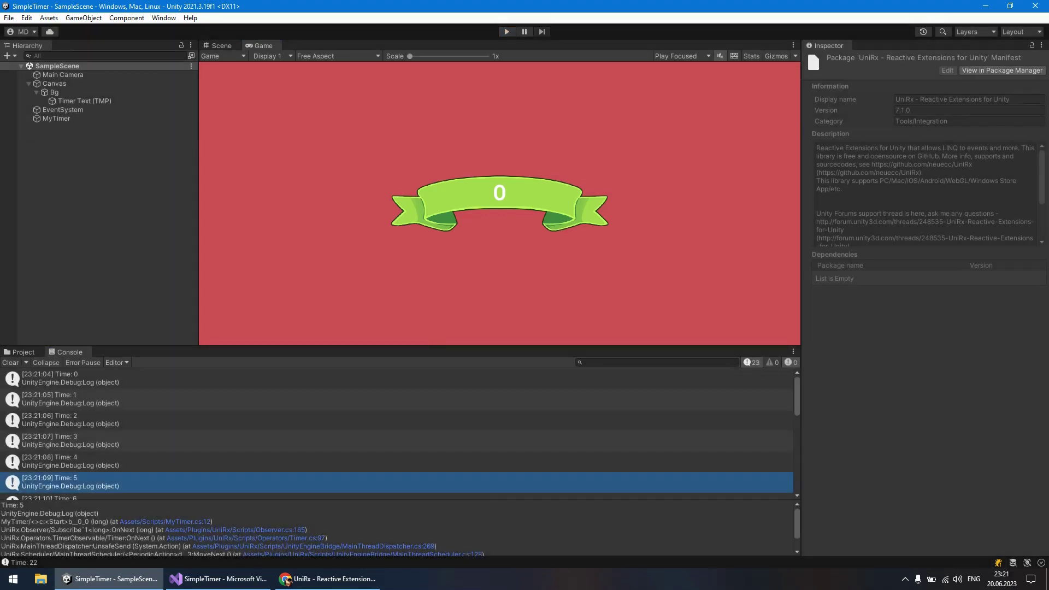
{"action": "key", "text": "alt+Tab"}
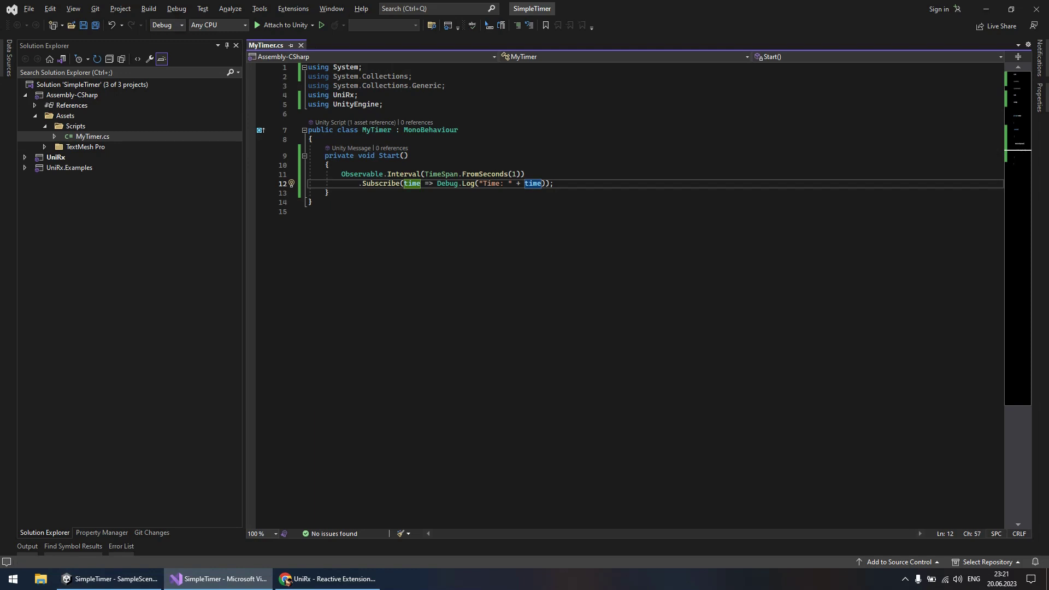
- Insert .TakeWhile(time => time <= 5) on a new line between Interval and Subscribe
{"action": "key", "text": "Up"}
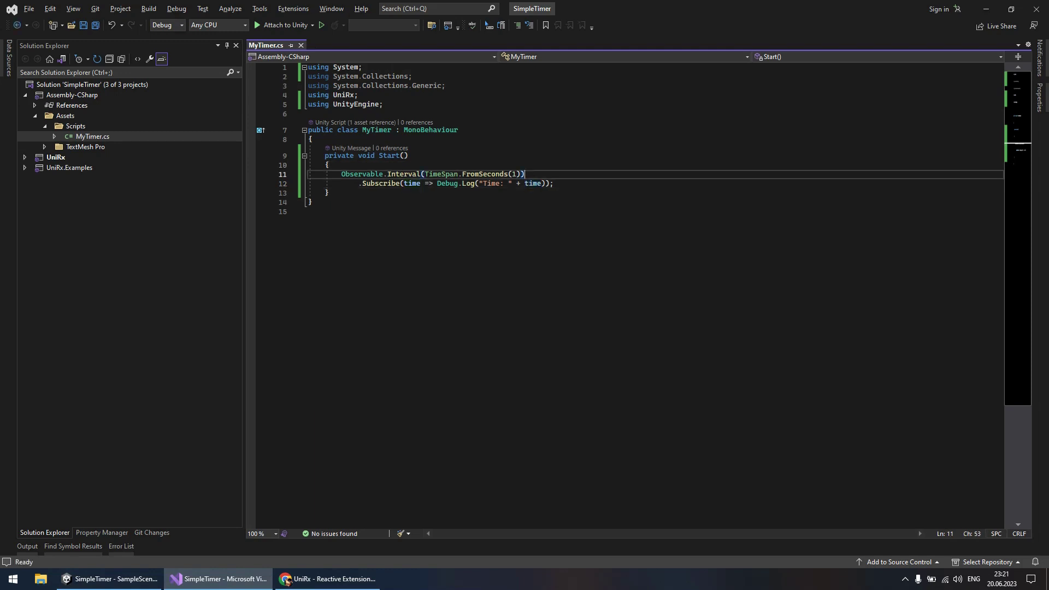
{"action": "key", "text": "Return"}
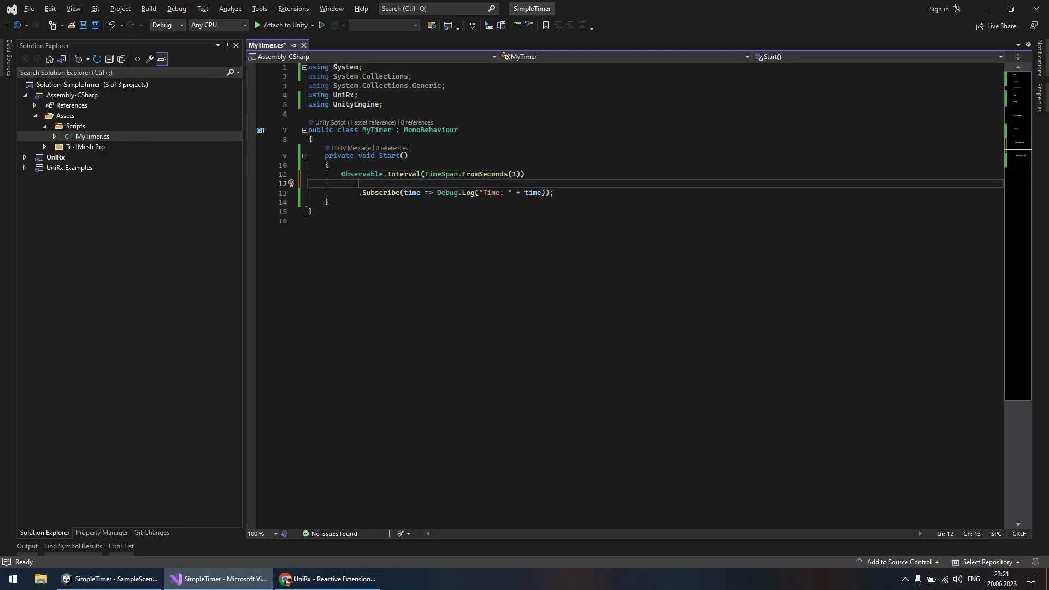
{"action": "type", "text": ".Takewhi"}
{"action": "key", "text": "Tab"}
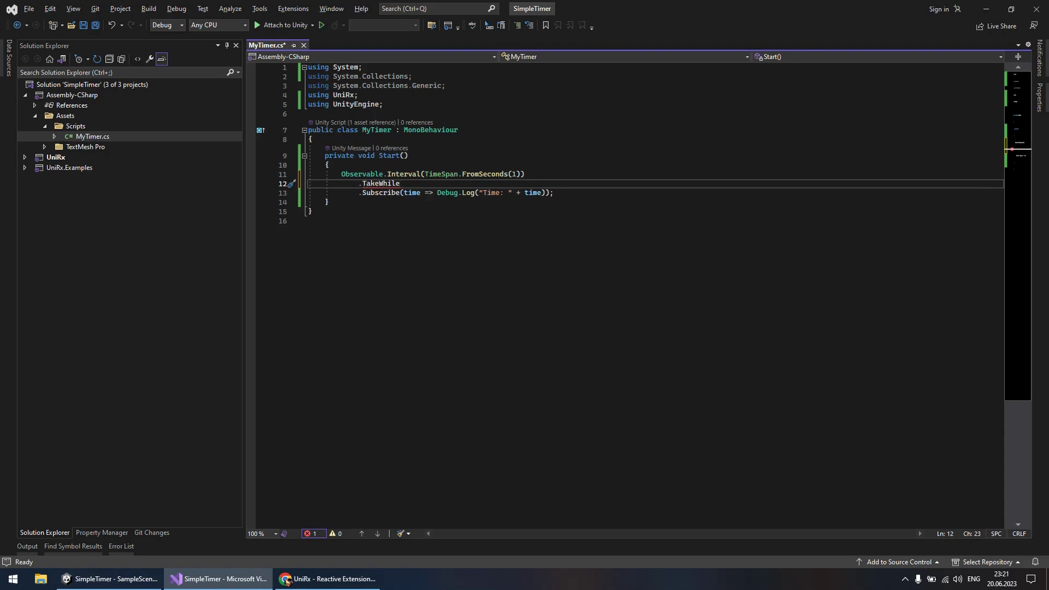
{"action": "type", "text": "(time => "}
{"action": "type", "text": "time"}
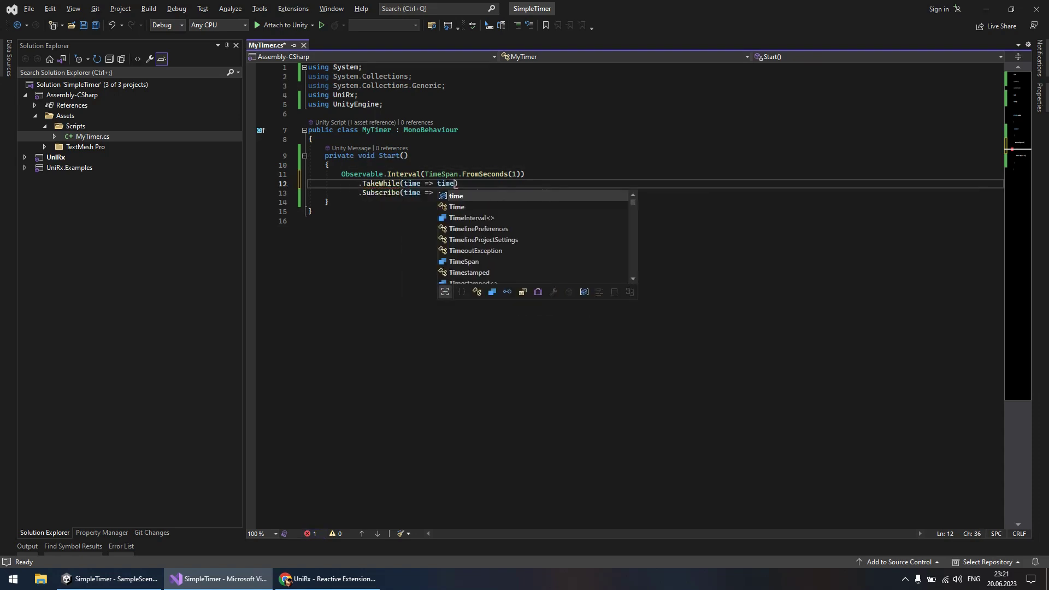
{"action": "type", "text": " < "}
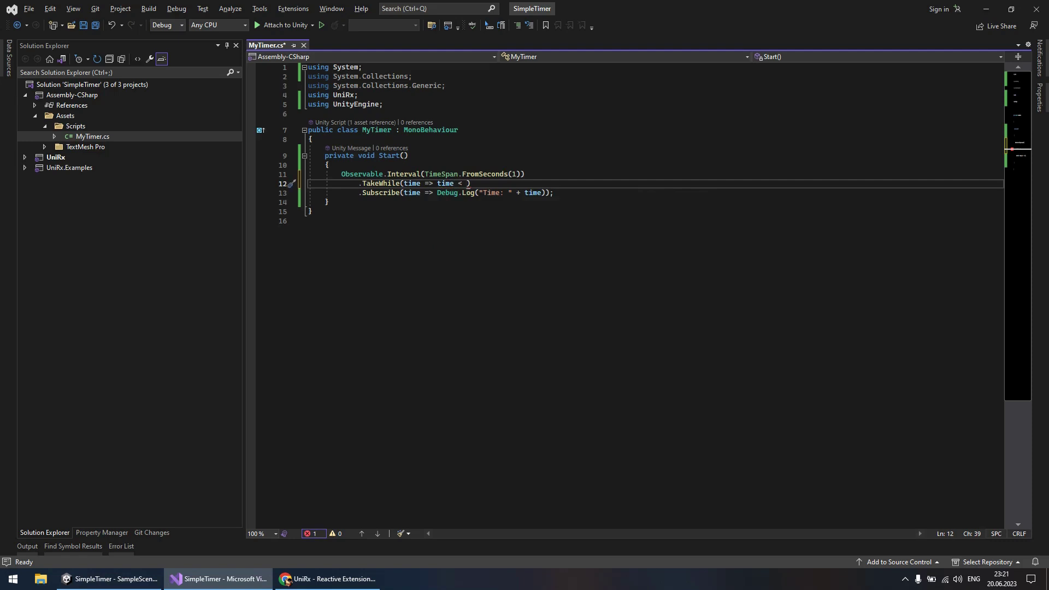
{"action": "type", "text": "5"}
{"action": "left_click", "coordinate": [403, 174]}
{"action": "double_click", "coordinate": [403, 173]}
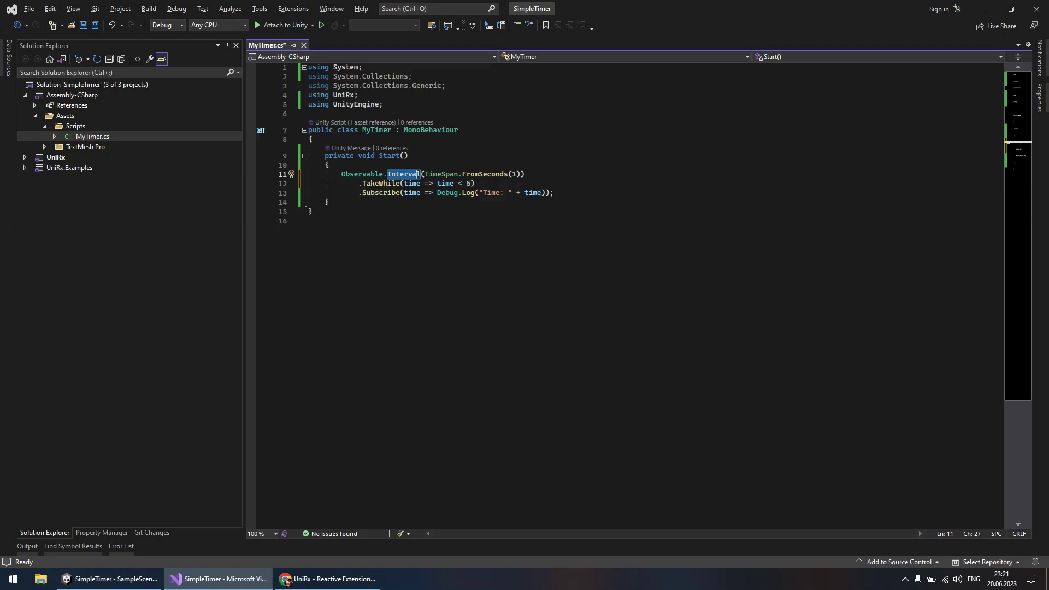
{"action": "left_click", "coordinate": [470, 184]}
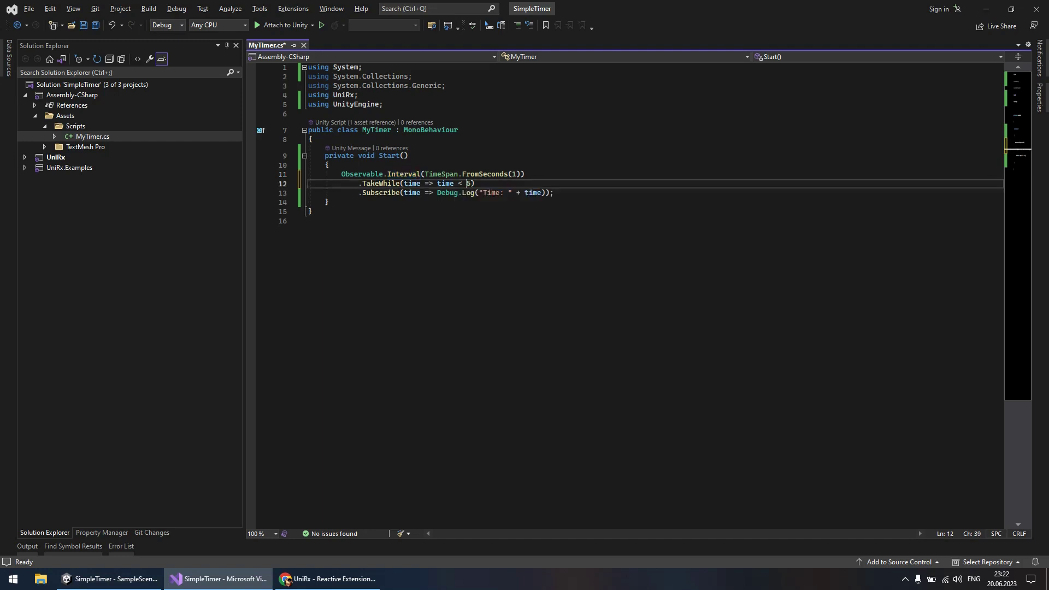
{"action": "key", "text": "Left"}
{"action": "key", "text": "Left"}
{"action": "type", "text": "="}
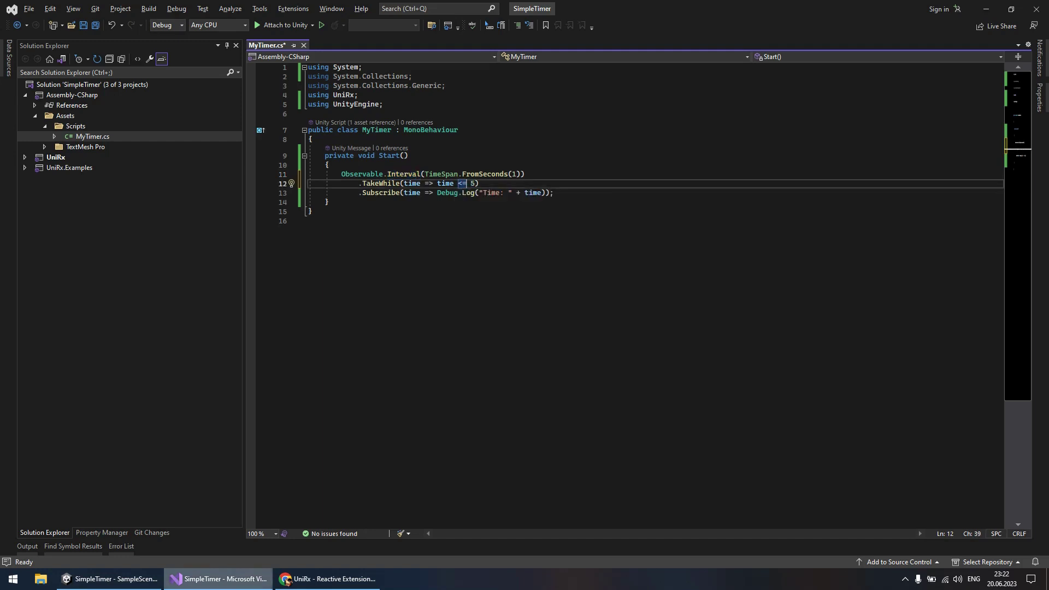
- Rerun the Unity scene with the TakeWhile change, stopping the session interrupted by script reload
{"action": "left_click", "coordinate": [110, 578]}
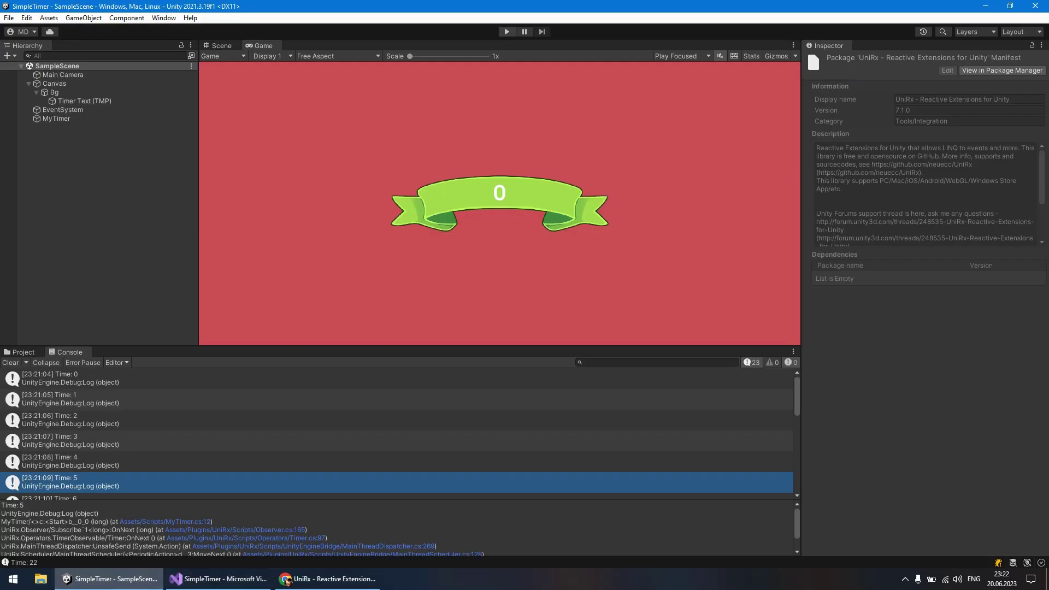
{"action": "key", "text": "ctrl+p"}
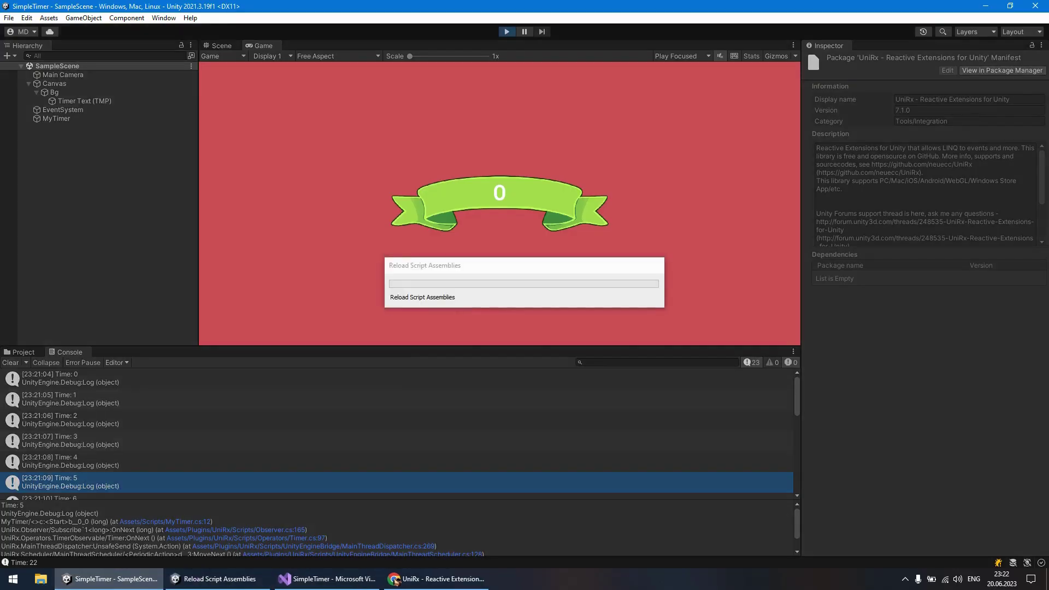
{"action": "key", "text": "ctrl+p"}
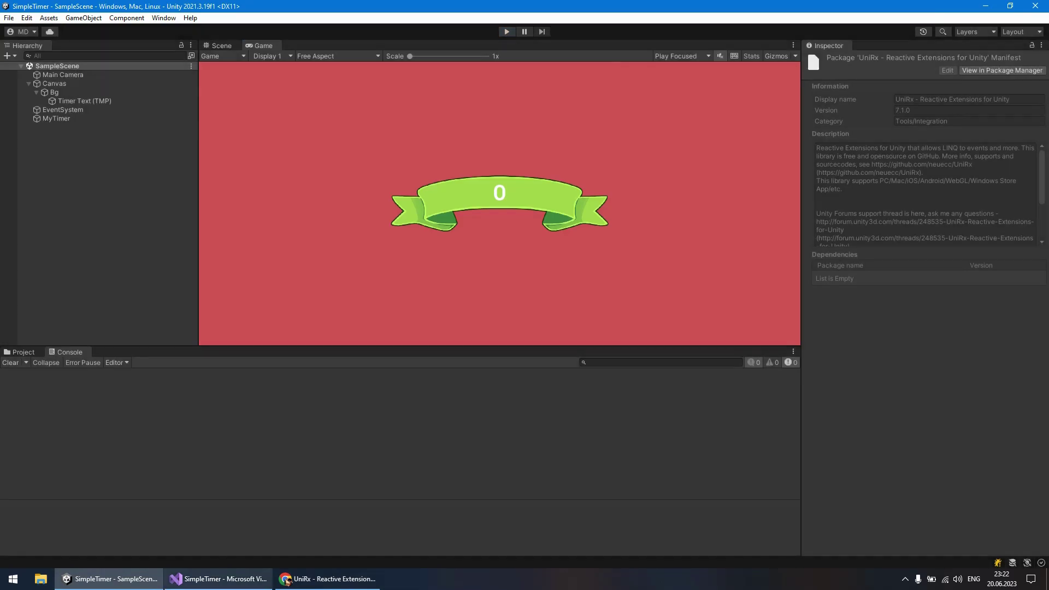
{"action": "key", "text": "alt+Tab"}
{"action": "key", "text": "alt+Tab"}
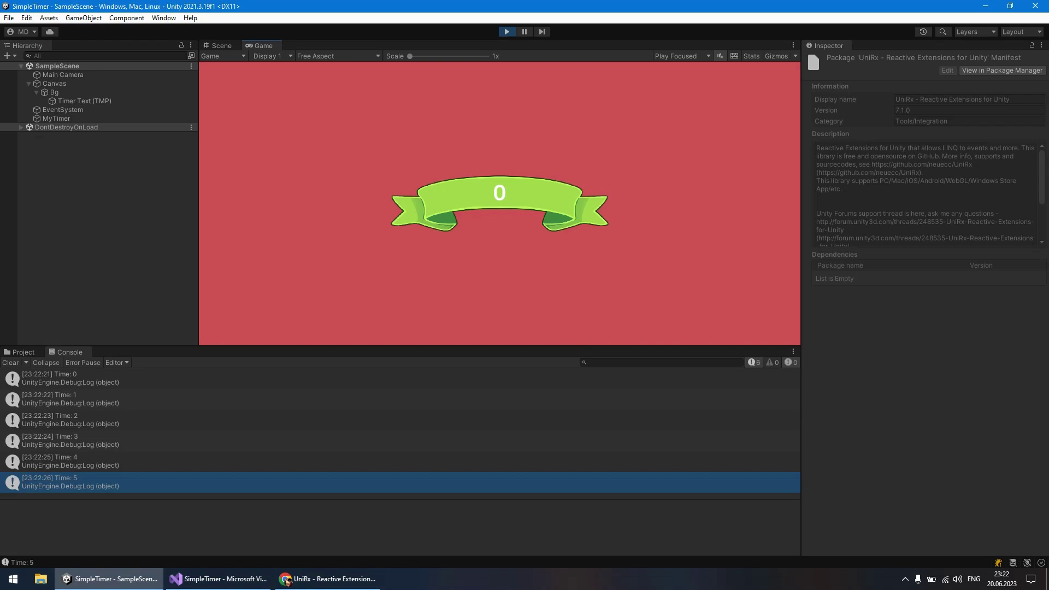
- Compare the run in Unity, then replace time in the log message with empty parentheses
{"action": "left_click", "coordinate": [218, 579]}
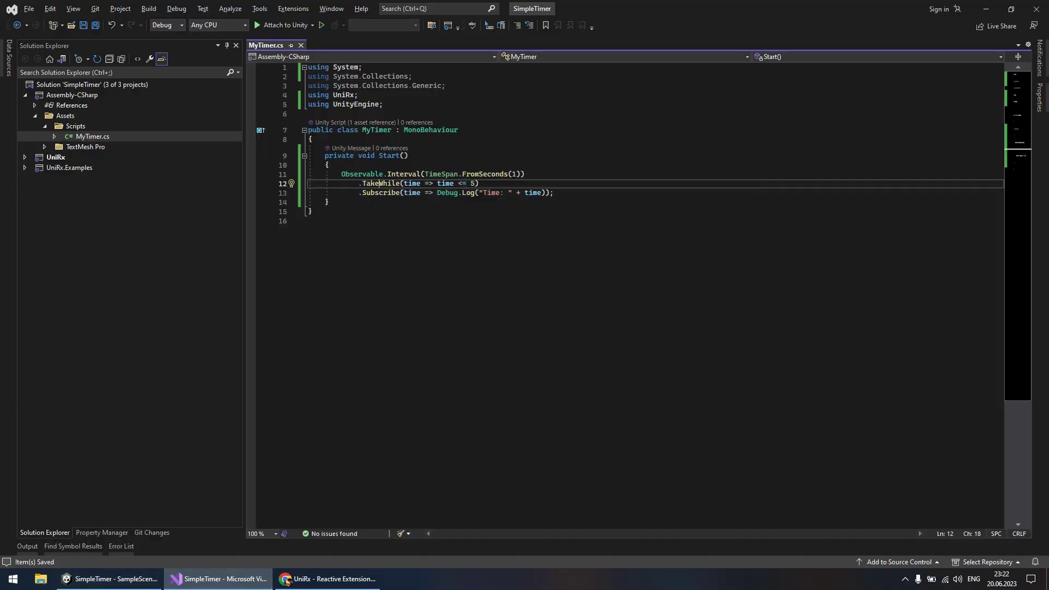
{"action": "double_click", "coordinate": [380, 183]}
{"action": "left_click", "coordinate": [433, 183]}
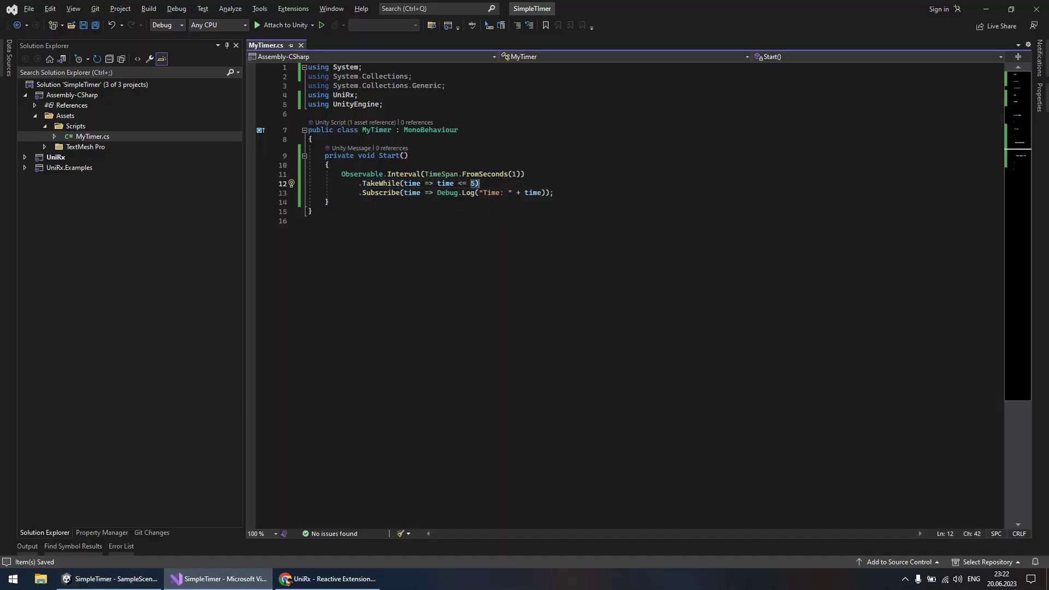
{"action": "key", "text": "alt+Tab"}
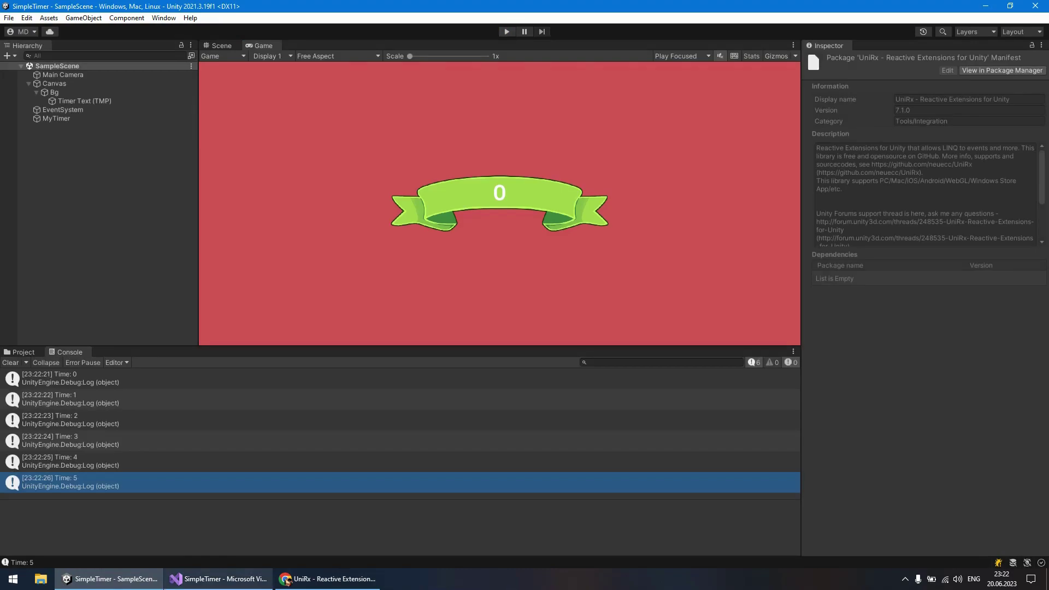
{"action": "left_click", "coordinate": [328, 578]}
{"action": "left_click", "coordinate": [219, 579]}
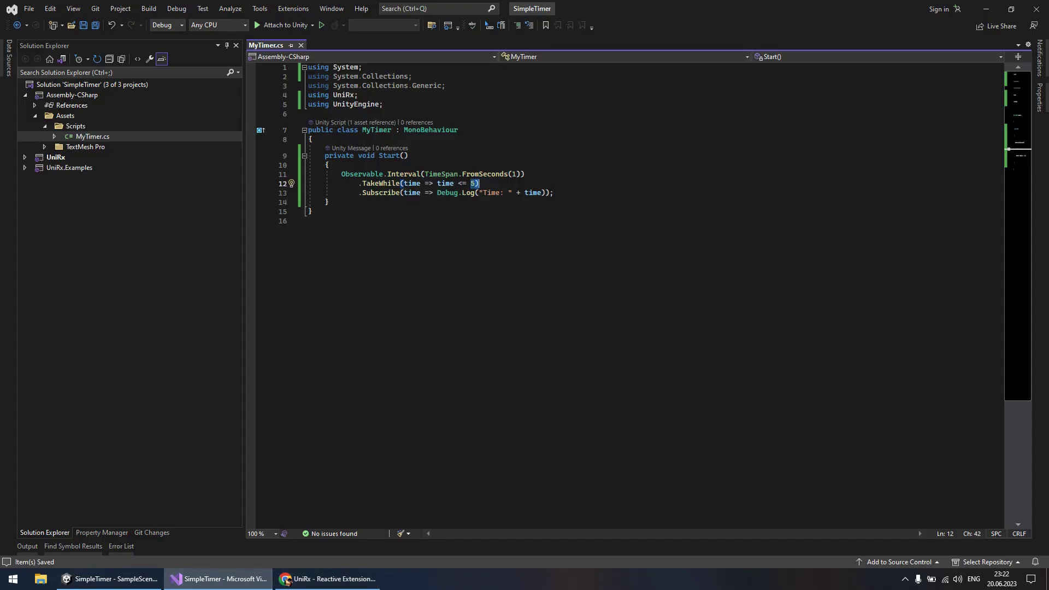
{"action": "left_click", "coordinate": [446, 184]}
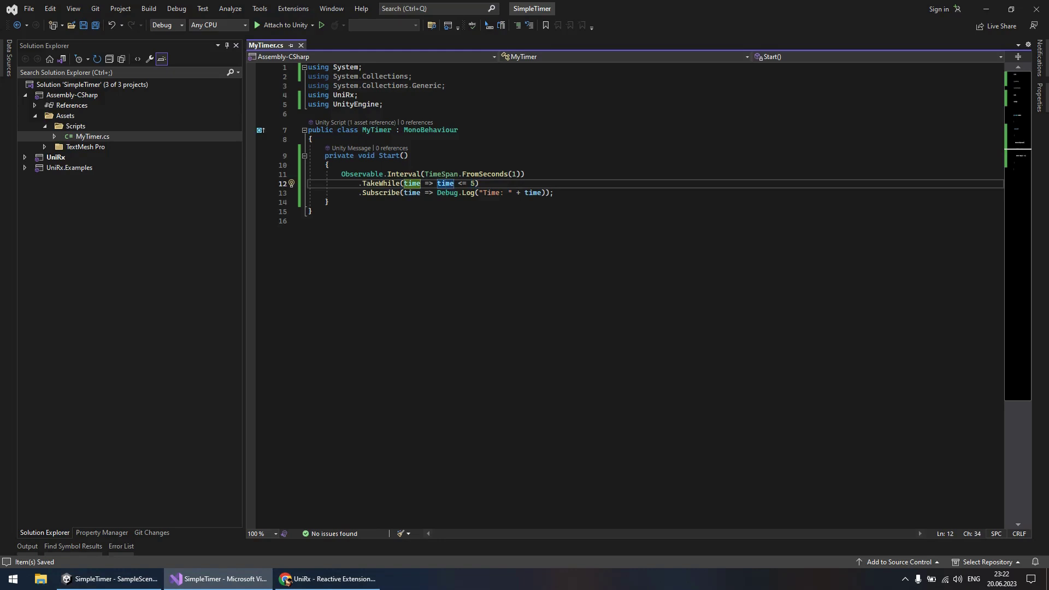
{"action": "double_click", "coordinate": [534, 193]}
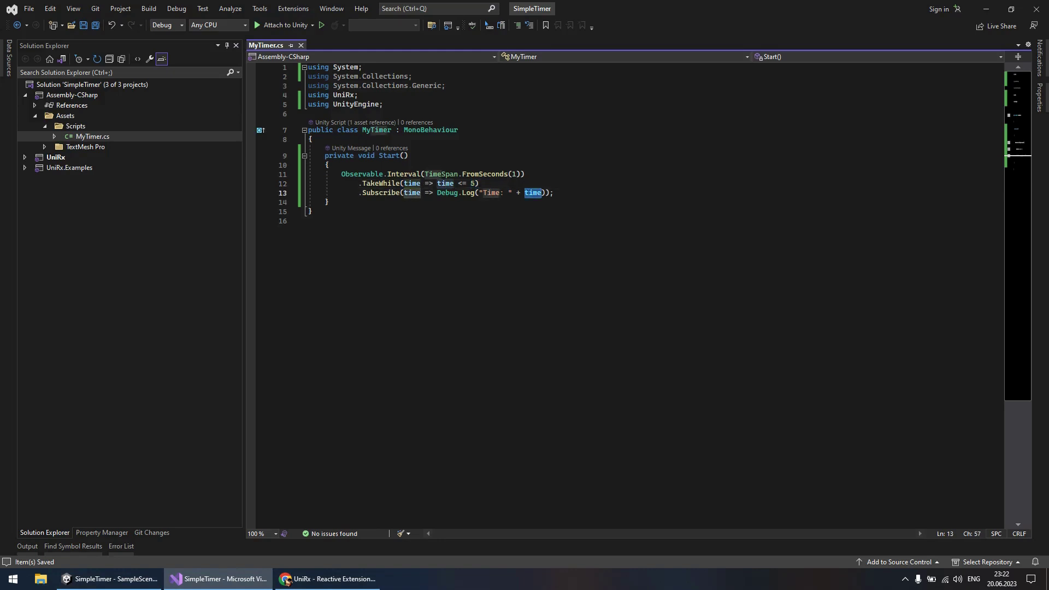
{"action": "key", "text": "BackSpace"}
{"action": "type", "text": "()"}
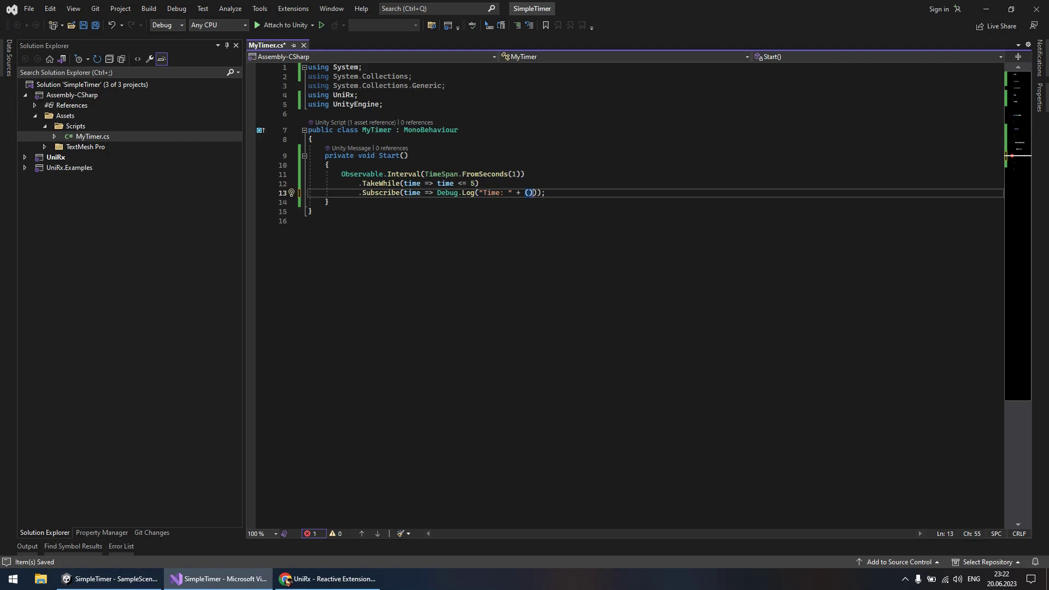
- Declare int countDownValue = 5; at the top of Start
{"action": "left_click", "coordinate": [474, 183]}
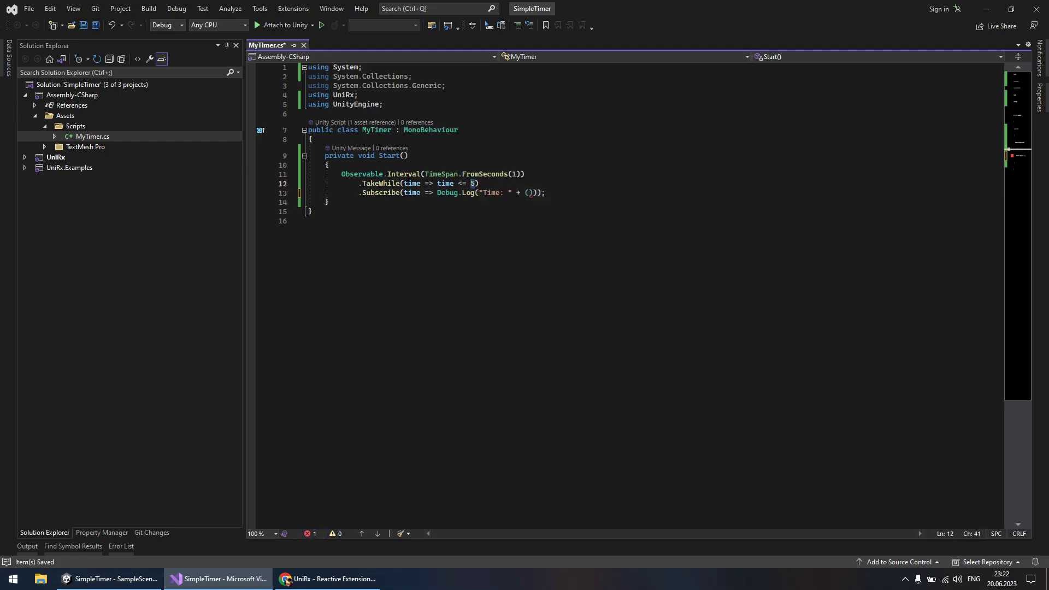
{"action": "left_click", "coordinate": [391, 156]}
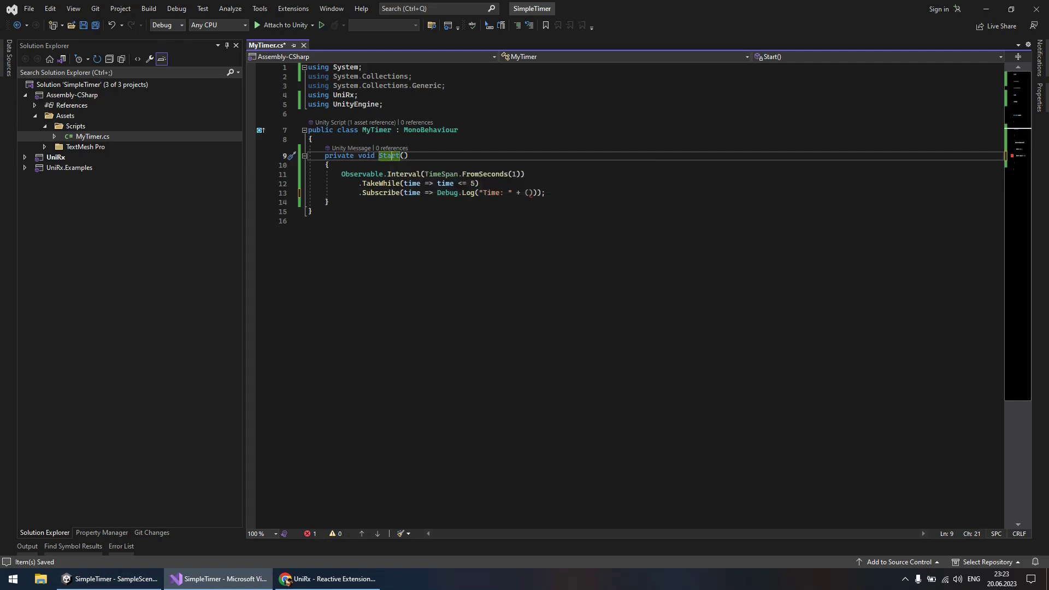
{"action": "key", "text": "Down"}
{"action": "key", "text": "End"}
{"action": "key", "text": "Return"}
{"action": "type", "text": "int "}
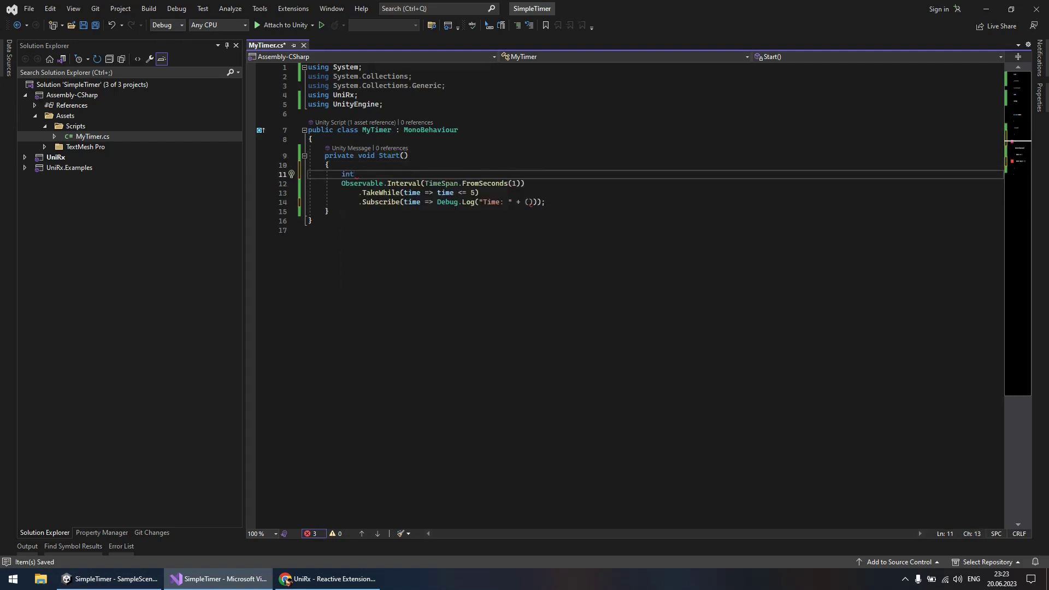
{"action": "type", "text": "countDown"}
{"action": "type", "text": "value"}
{"action": "key", "text": "BackSpace"}
{"action": "key", "text": "BackSpace"}
{"action": "key", "text": "BackSpace"}
{"action": "type", "text": "Value = 5;"}
- Use countDownValue in TakeWhile instead of 5, and log countDownValue - time
{"action": "key", "text": "Down"}
{"action": "key", "text": "Down"}
{"action": "key", "text": "End"}
{"action": "key", "text": "Left"}
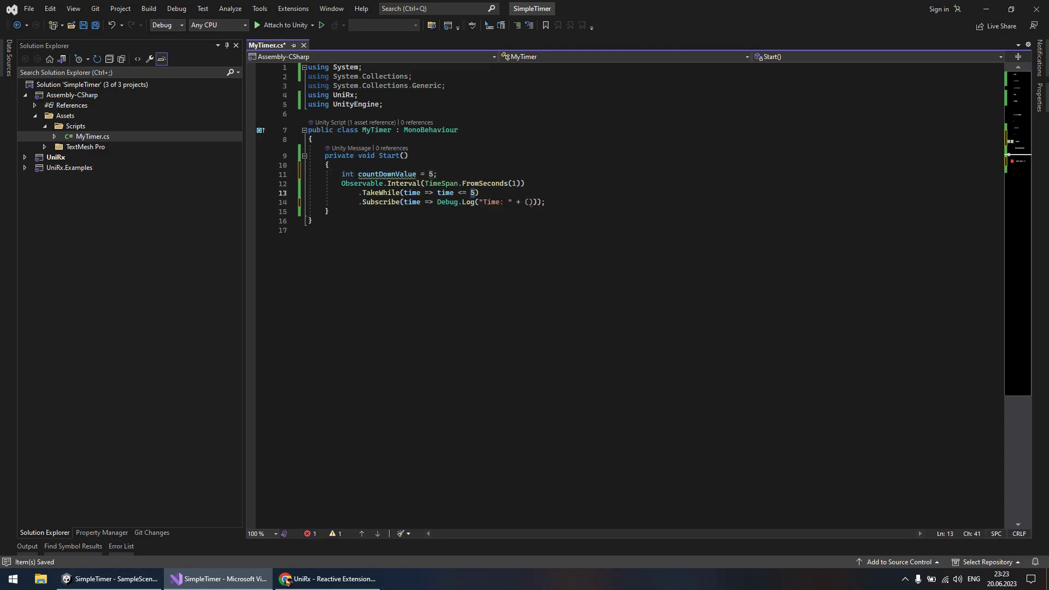
{"action": "key", "text": "BackSpace"}
{"action": "type", "text": "count"}
{"action": "key", "text": "Tab"}
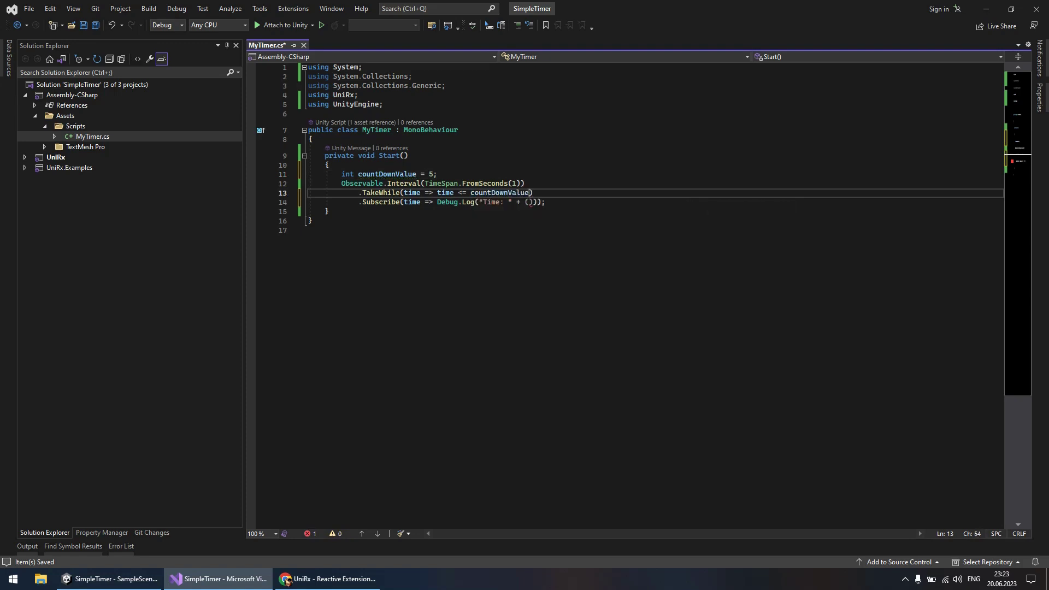
{"action": "key", "text": "Down"}
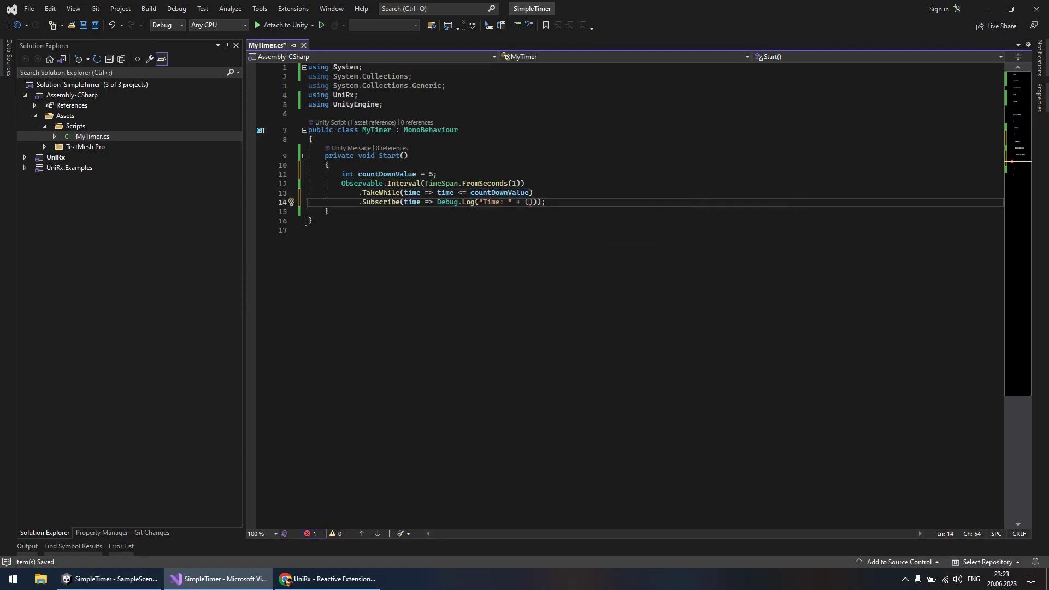
{"action": "type", "text": "coun"}
{"action": "key", "text": "Tab"}
{"action": "type", "text": "- time"}
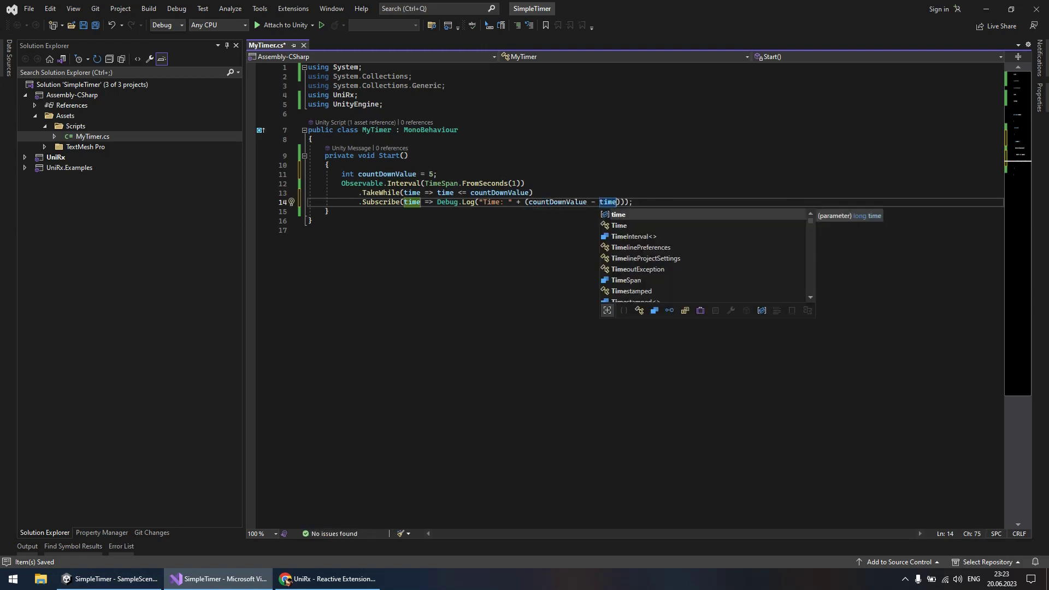
{"action": "double_click", "coordinate": [446, 193]}
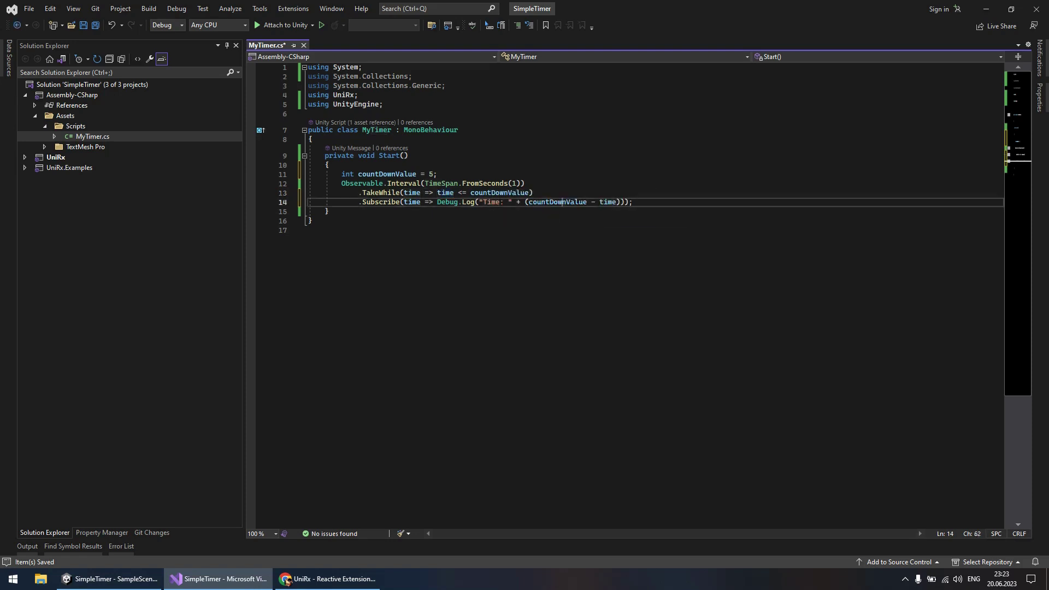
{"action": "double_click", "coordinate": [557, 202]}
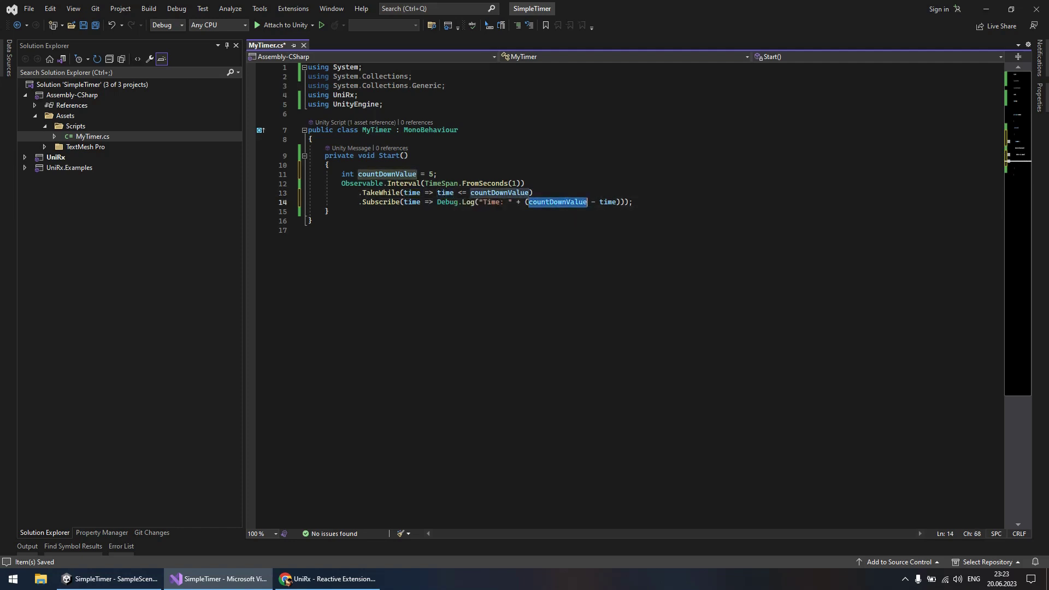
{"action": "double_click", "coordinate": [608, 203]}
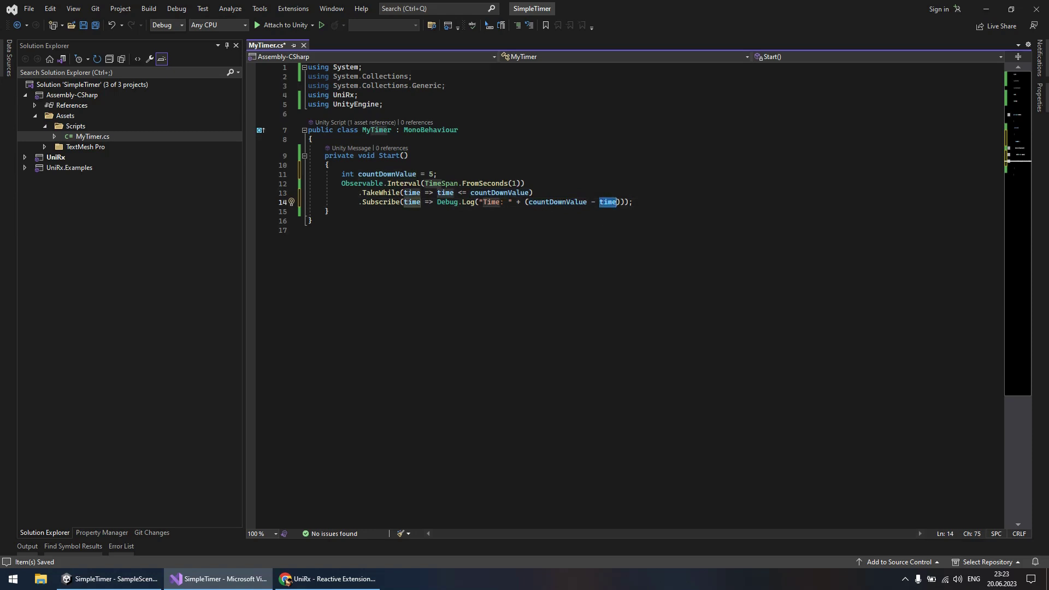
- Test-play the scene, then save MyTimer.cs so Unity reloads it
{"action": "left_click", "coordinate": [110, 578]}
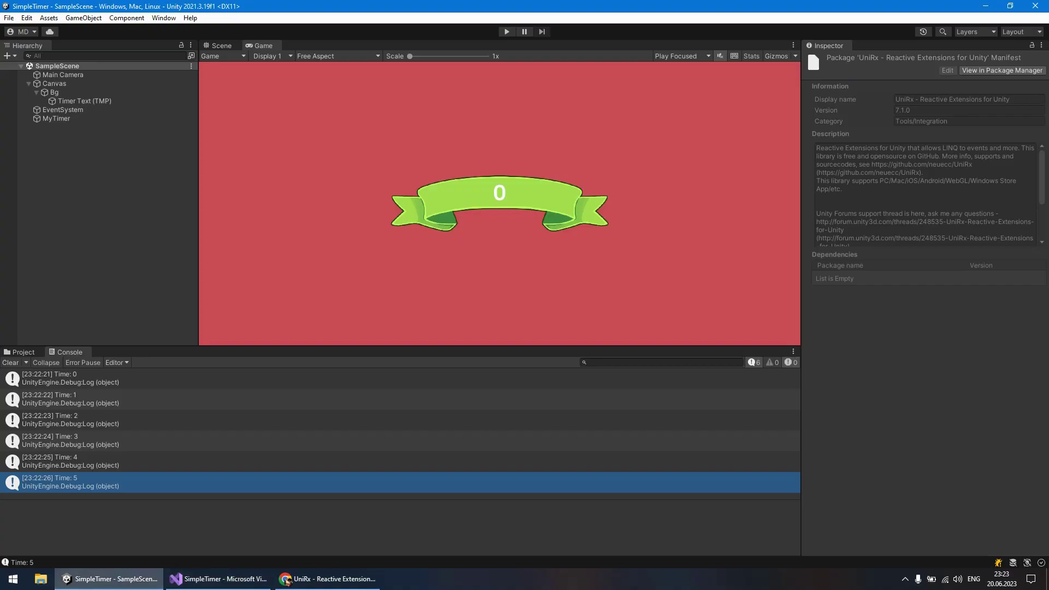
{"action": "key", "text": "ctrl+p"}
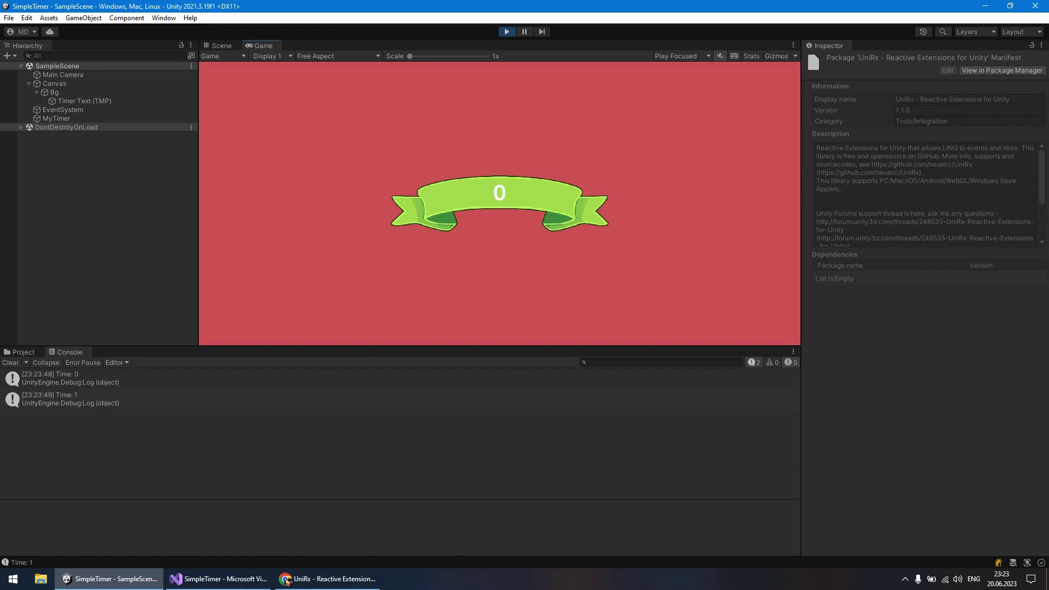
{"action": "key", "text": "ctrl+p"}
{"action": "key", "text": "alt+Tab"}
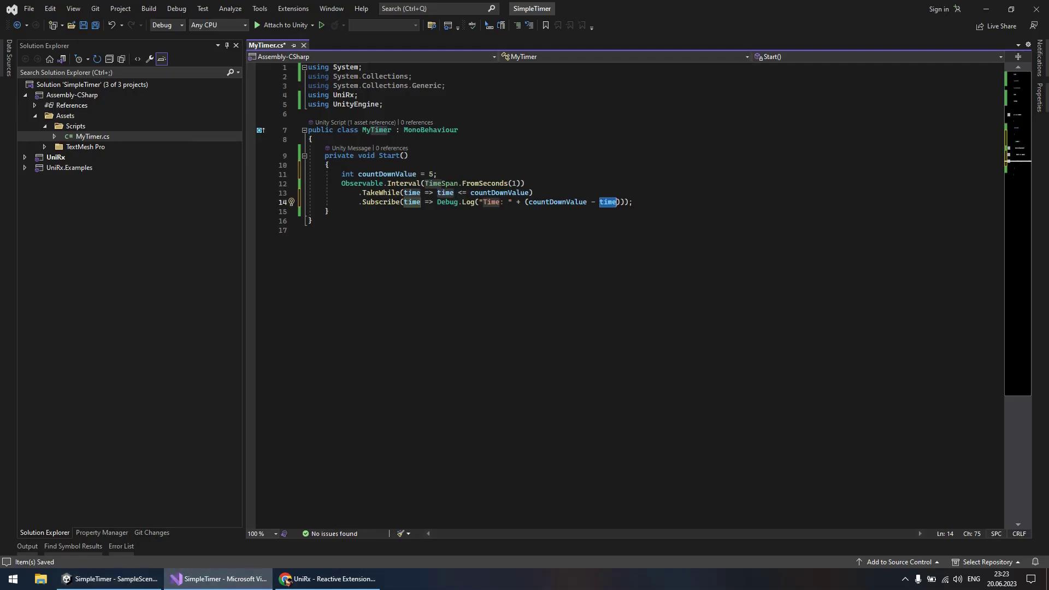
{"action": "key", "text": "ctrl+s"}
{"action": "key", "text": "alt+Tab"}
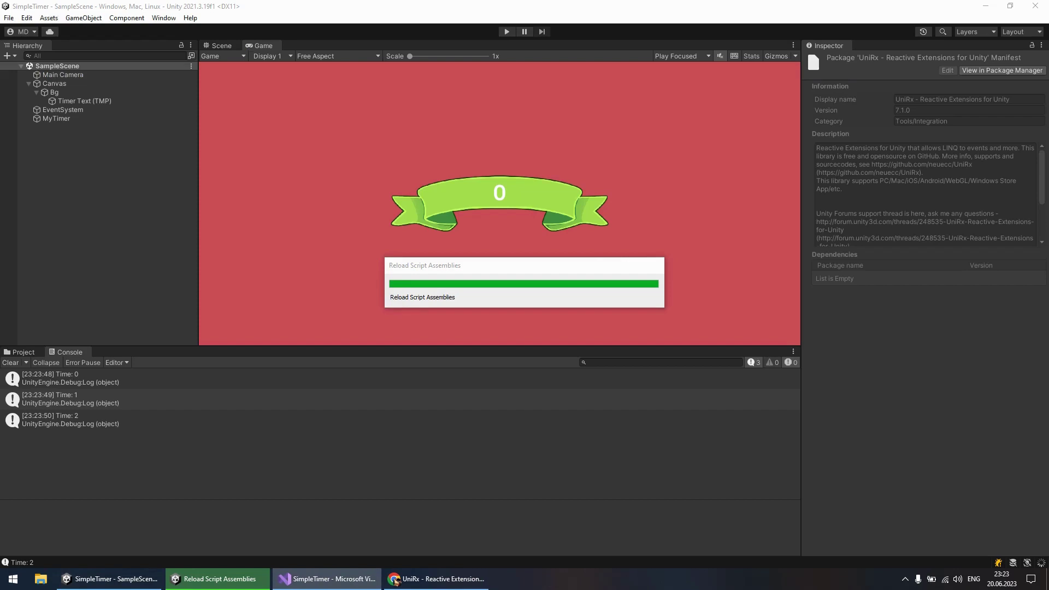
- Replay the scene to watch Time: 5 count down to 0, then select Timer Text (TMP)
{"action": "key", "text": "ctrl+p"}
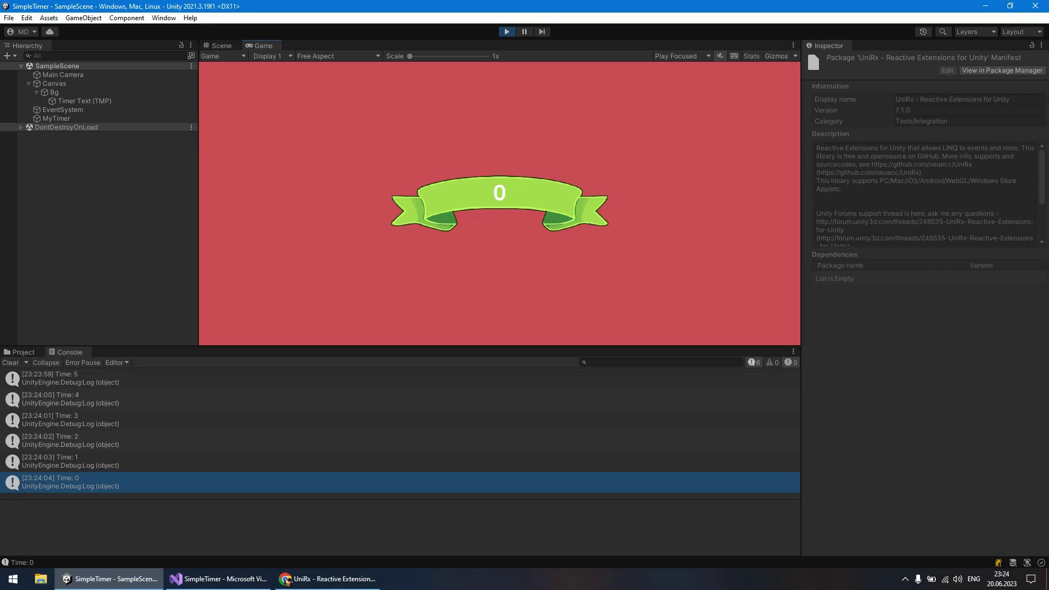
{"action": "left_click", "coordinate": [507, 31]}
{"action": "left_click", "coordinate": [218, 578]}
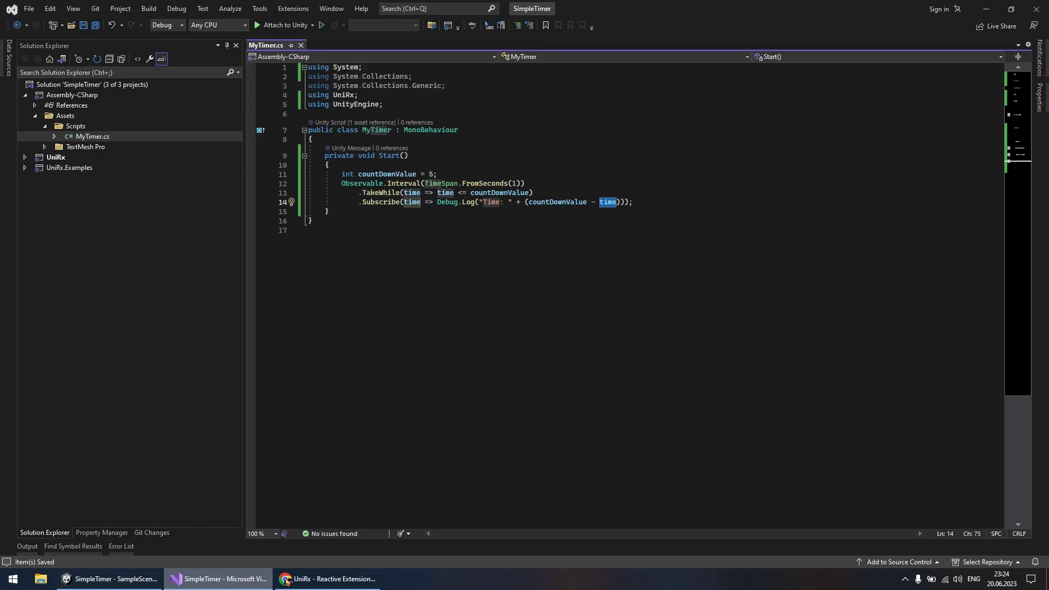
{"action": "left_click", "coordinate": [109, 579]}
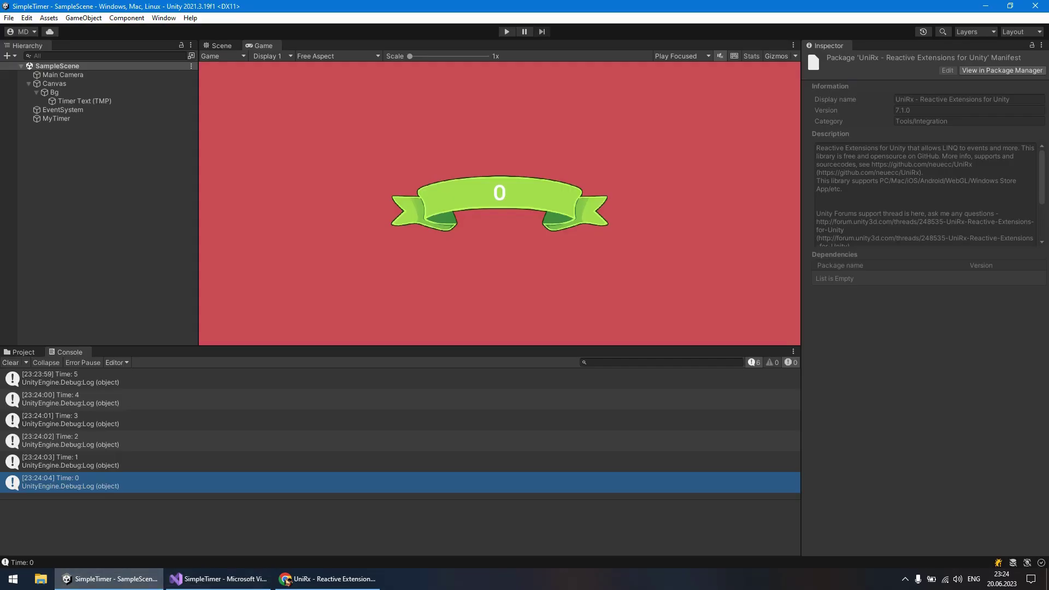
{"action": "left_click", "coordinate": [85, 100]}
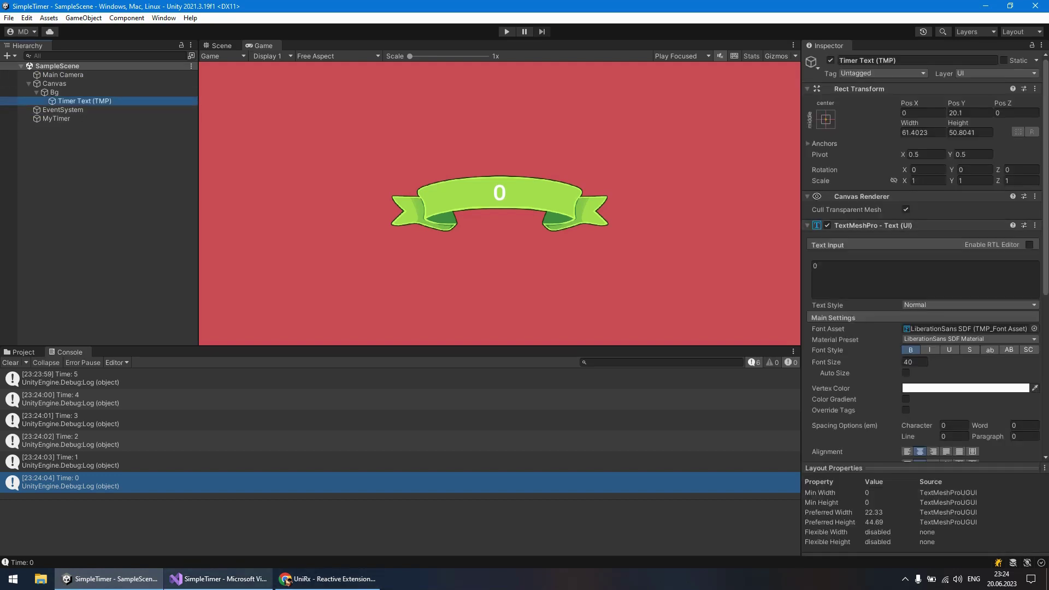
- Declare [SerializeField] private TMP_Text time; above Start, with TMPro imported by IntelliSense
{"action": "left_click", "coordinate": [218, 578]}
{"action": "key", "text": "Up"}
{"action": "key", "text": "Up"}
{"action": "key", "text": "Up"}
{"action": "key", "text": "Return"}
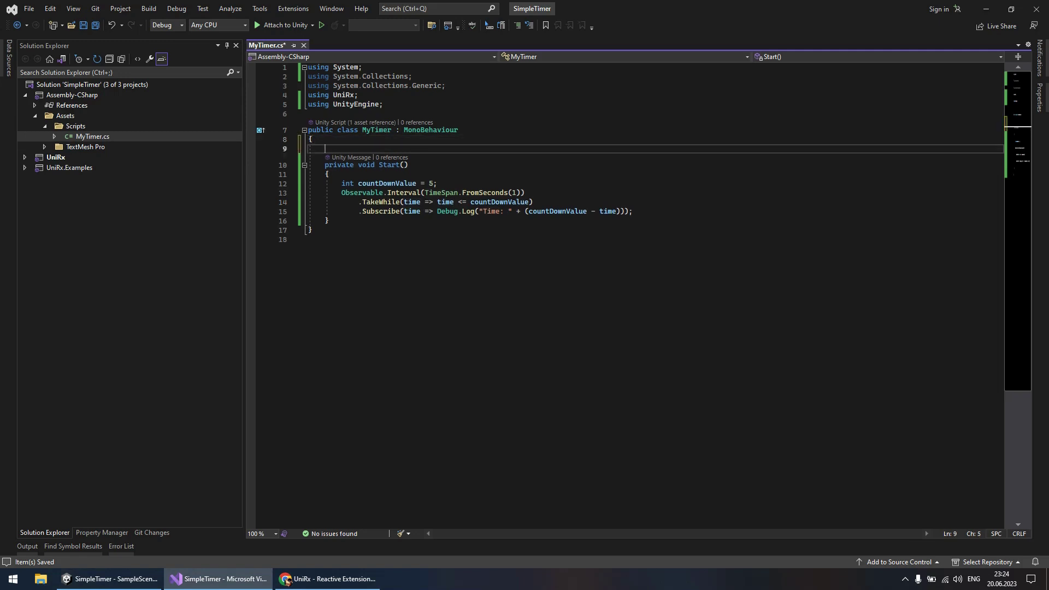
{"action": "key", "text": "Return"}
{"action": "key", "text": "Up"}
{"action": "type", "text": "[Seria"}
{"action": "key", "text": "Down"}
{"action": "key", "text": "Tab"}
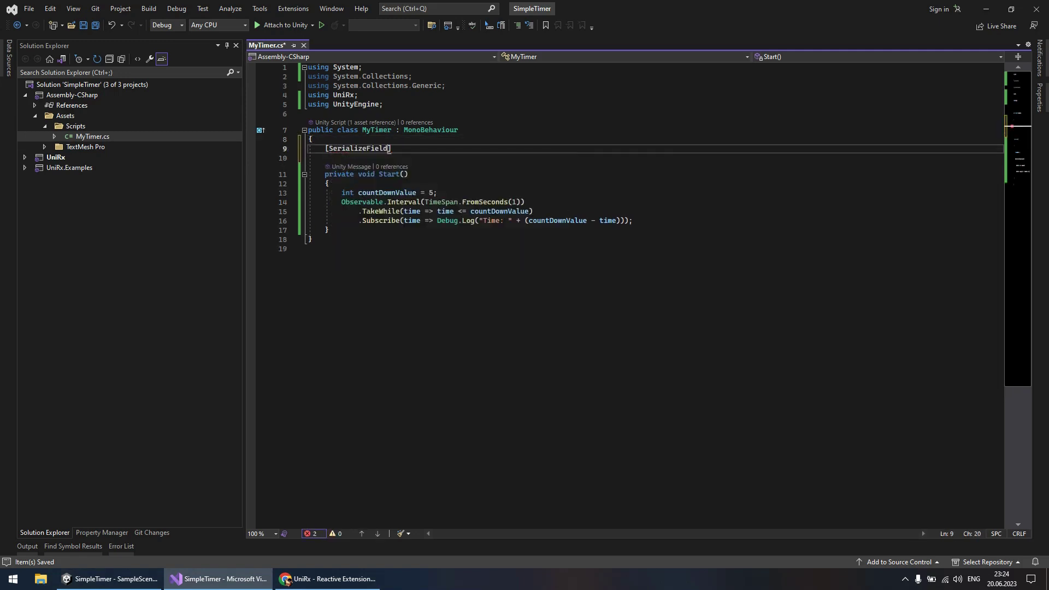
{"action": "key", "text": "End"}
{"action": "type", "text": "pri"}
{"action": "key", "text": "space"}
{"action": "type", "text": "TMP_T"}
{"action": "key", "text": "Tab"}
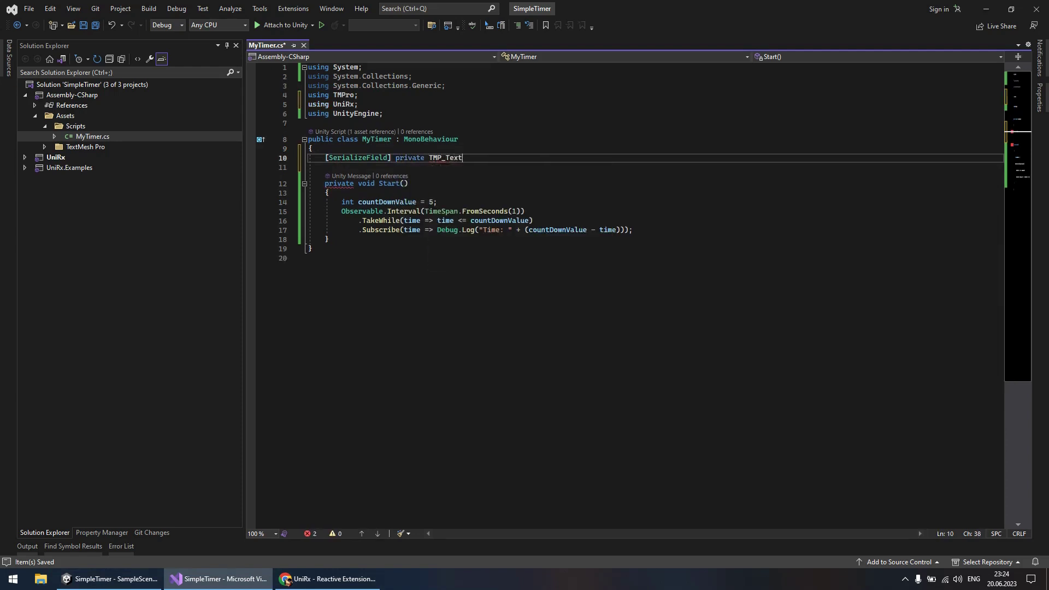
{"action": "type", "text": " time;"}
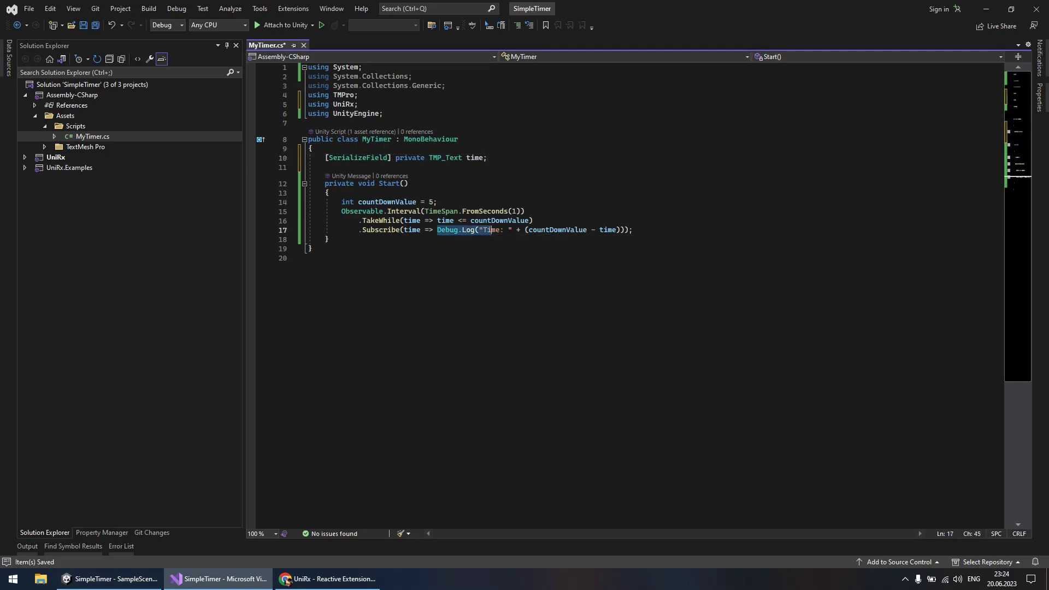
{"action": "left_click_drag", "start_coordinate": [437, 230], "coordinate": [621, 229]}
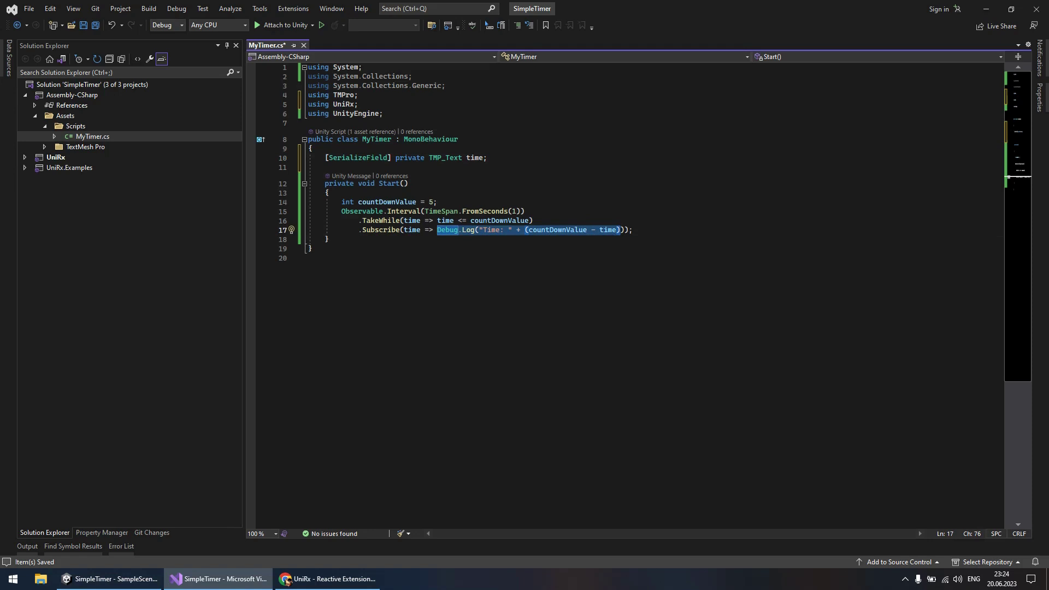
- Extract the Debug.Log call into a new method named DisplayTimer and save
{"action": "key", "text": "shift+Right"}
{"action": "key", "text": "ctrl+period"}
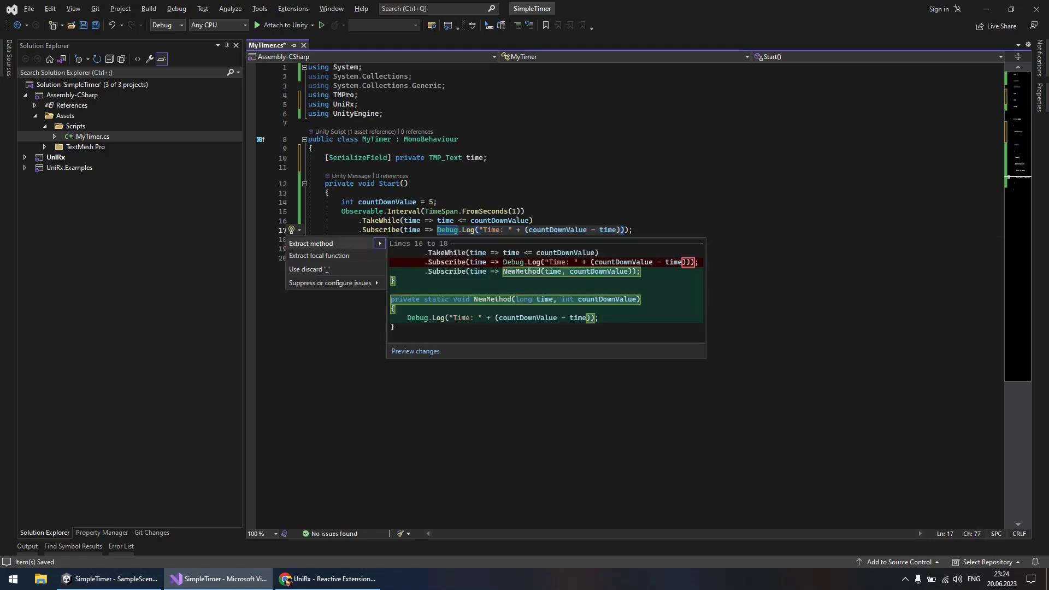
{"action": "key", "text": "Return"}
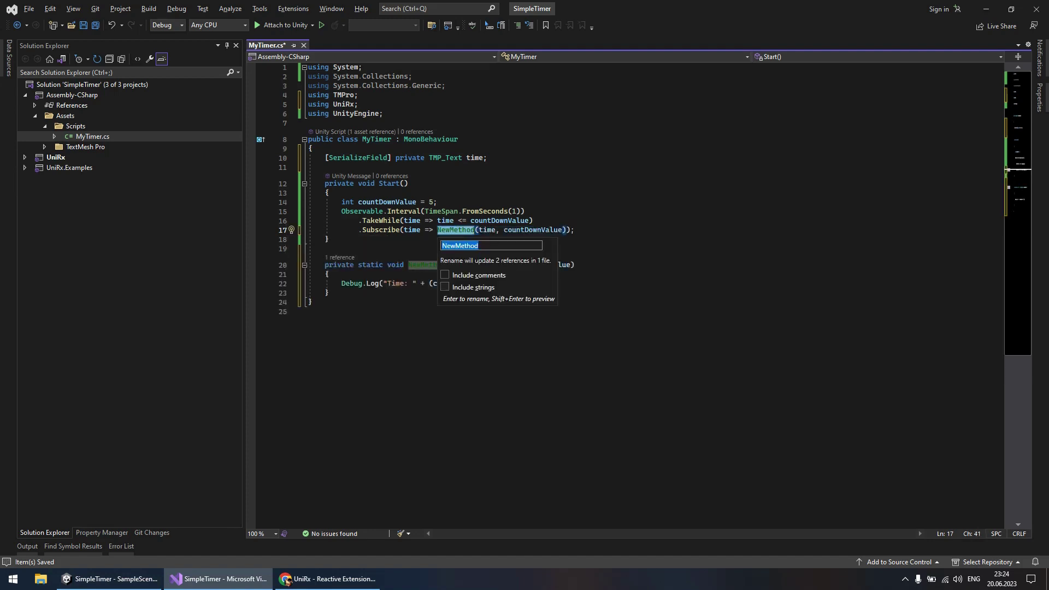
{"action": "type", "text": "Dii"}
{"action": "key", "text": "BackSpace"}
{"action": "key", "text": "BackSpace"}
{"action": "type", "text": "isplayTimer"}
{"action": "key", "text": "Return"}
{"action": "key", "text": "ctrl+s"}
- Replace the DisplayTimer call's arguments with countDownValue - time
{"action": "left_click", "coordinate": [499, 229]}
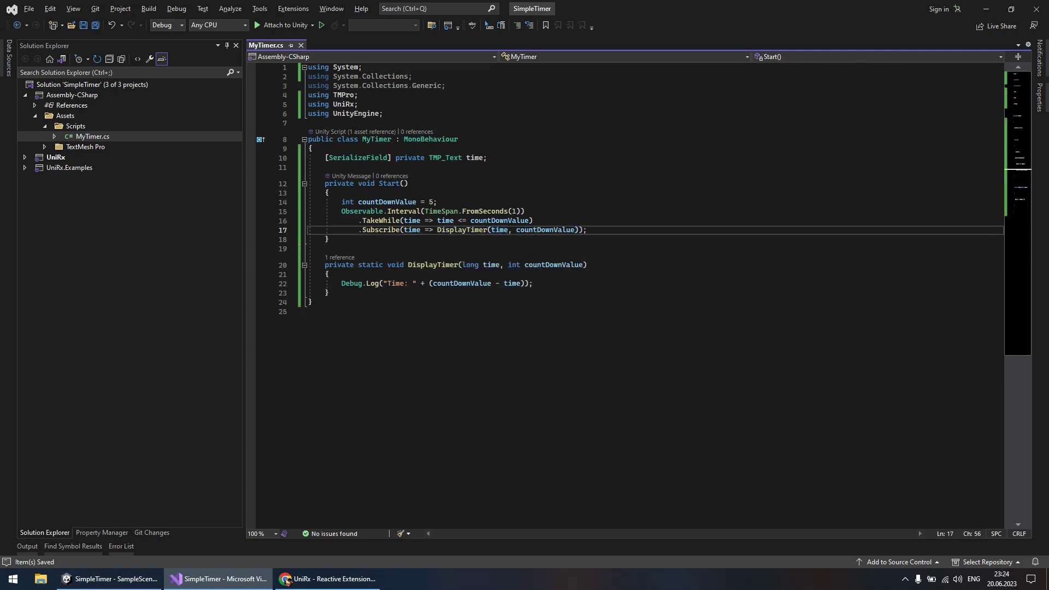
{"action": "left_click", "coordinate": [537, 230]}
{"action": "left_click_drag", "start_coordinate": [491, 229], "coordinate": [574, 230]}
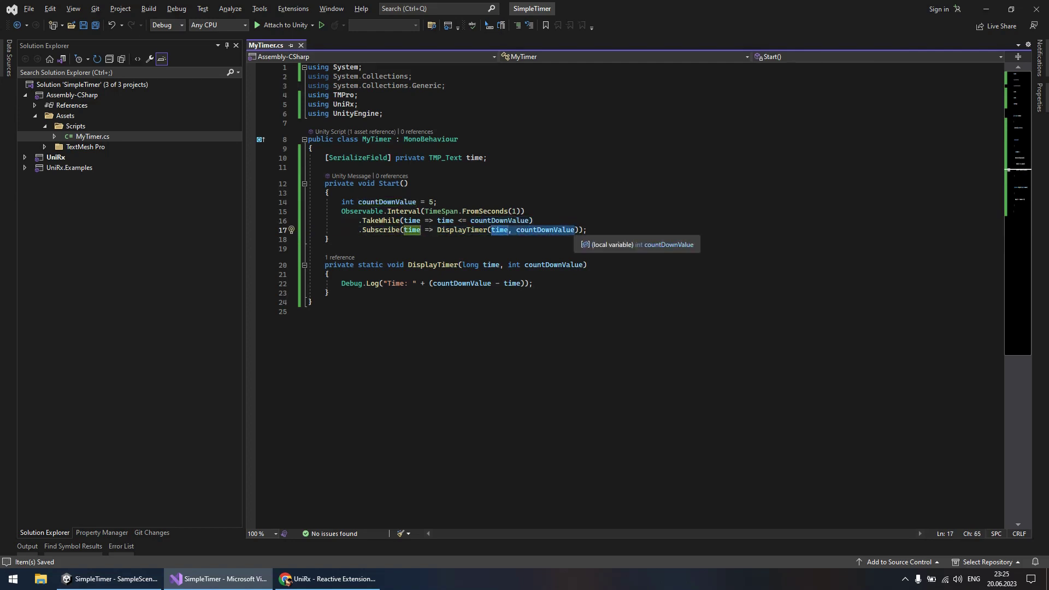
{"action": "key", "text": "BackSpace"}
{"action": "type", "text": "co"}
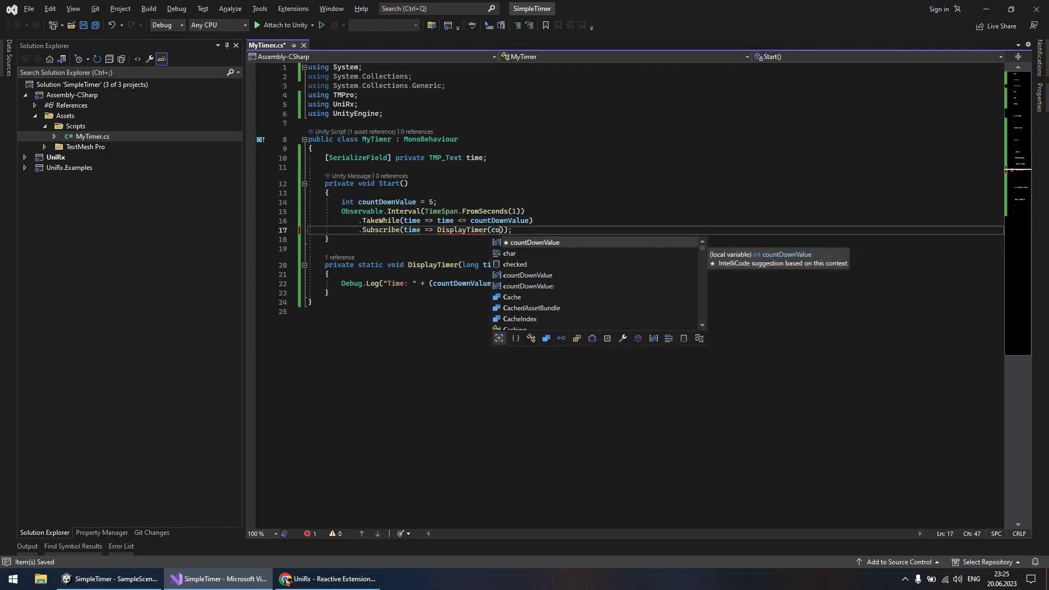
{"action": "key", "text": "Tab"}
{"action": "type", "text": "- timer"}
{"action": "key", "text": "BackSpace"}
{"action": "key", "text": "Escape"}
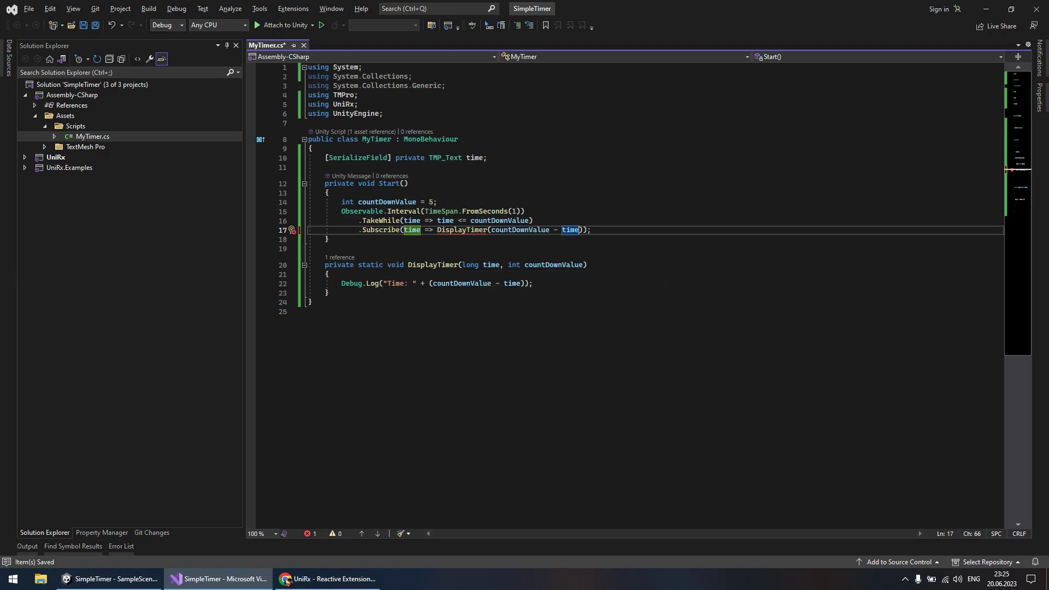
- Change DisplayTimer's parameters to a single int remainingTime
{"action": "left_click", "coordinate": [549, 229]}
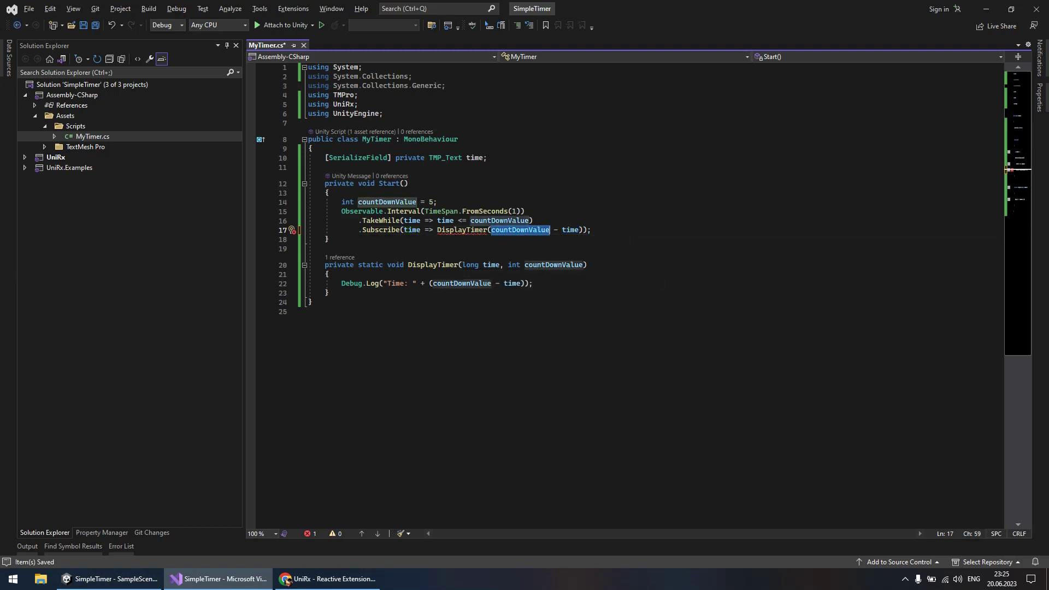
{"action": "left_click", "coordinate": [463, 265]}
{"action": "left_click_drag", "start_coordinate": [463, 265], "coordinate": [583, 264]}
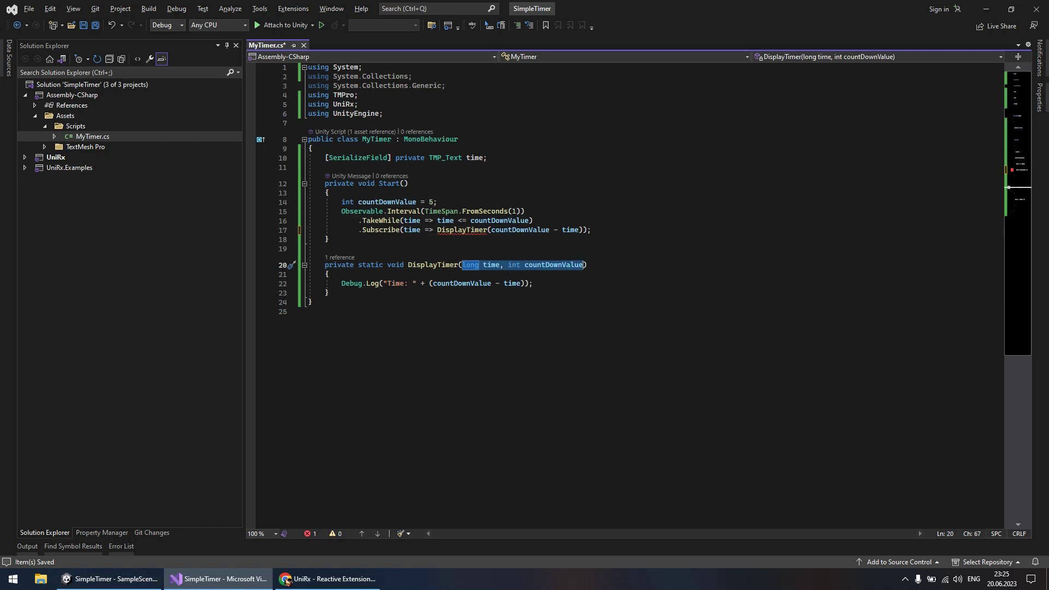
{"action": "type", "text": "int remainingTime"}
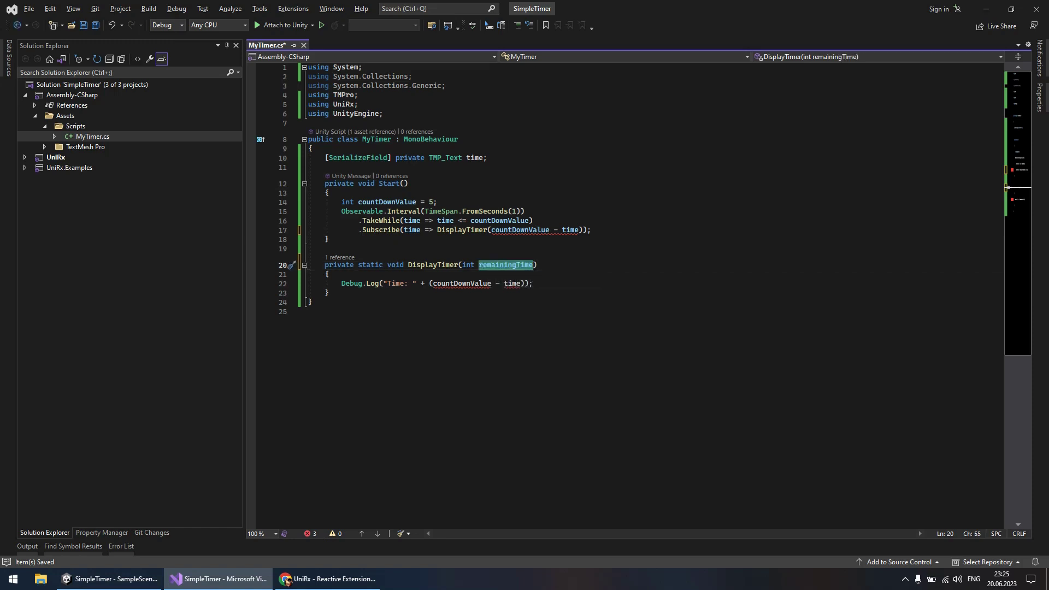
{"action": "type", "text": "remainingTime"}
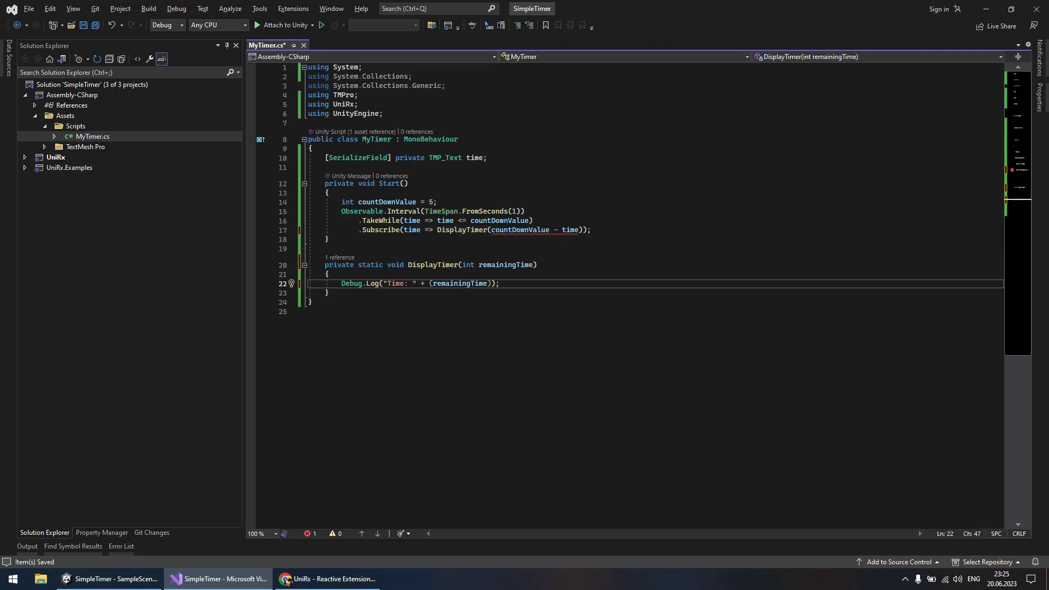
- Pass (int)(countDownValue - time) as the DisplayTimer call's argument
{"action": "left_click_drag", "start_coordinate": [491, 229], "coordinate": [579, 230]}
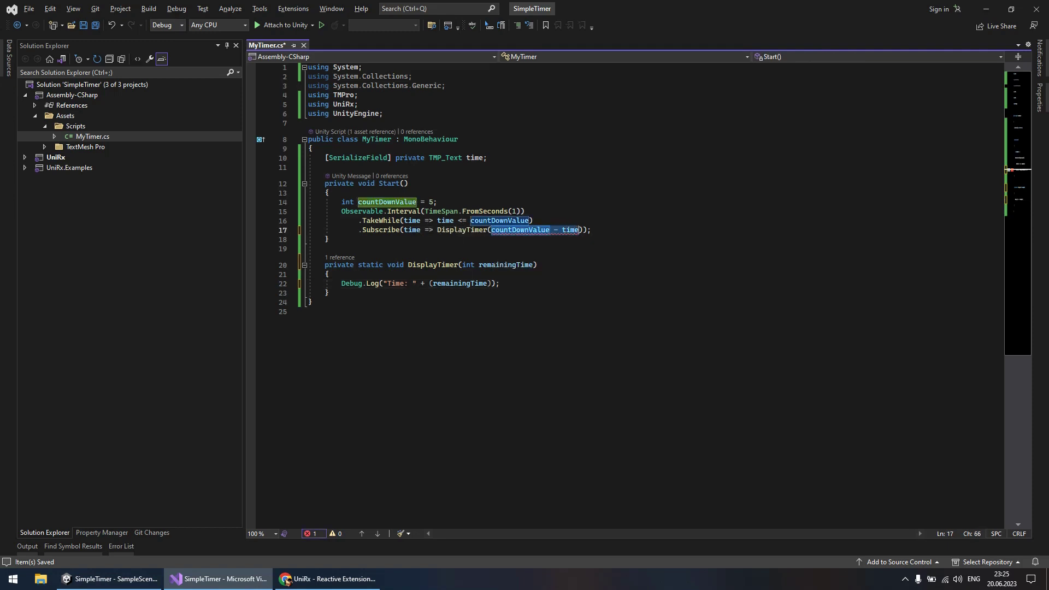
{"action": "key", "text": "BackSpace"}
{"action": "type", "text": "i"}
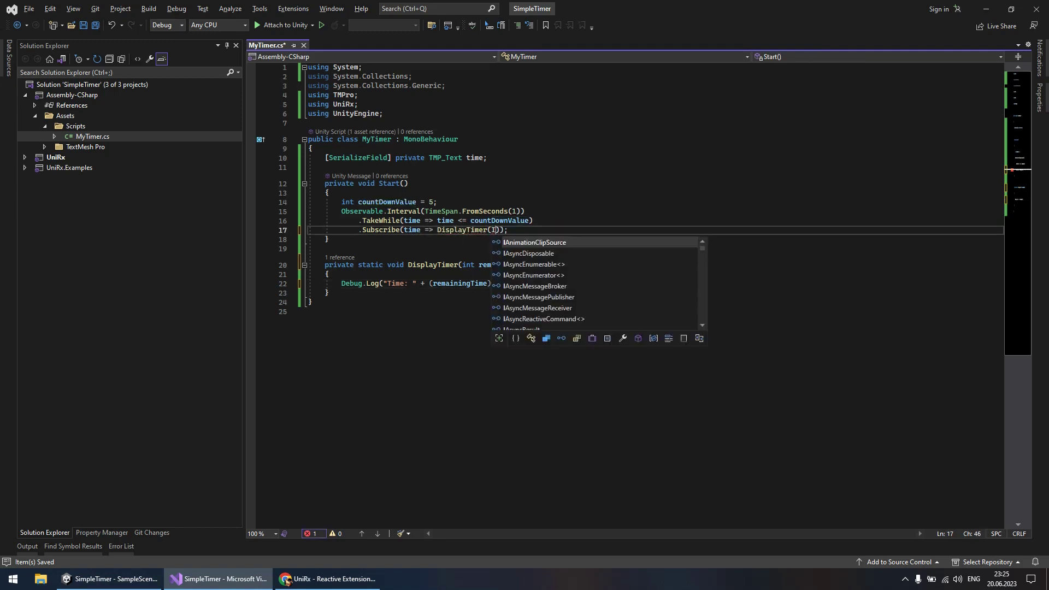
{"action": "type", "text": "nt"}
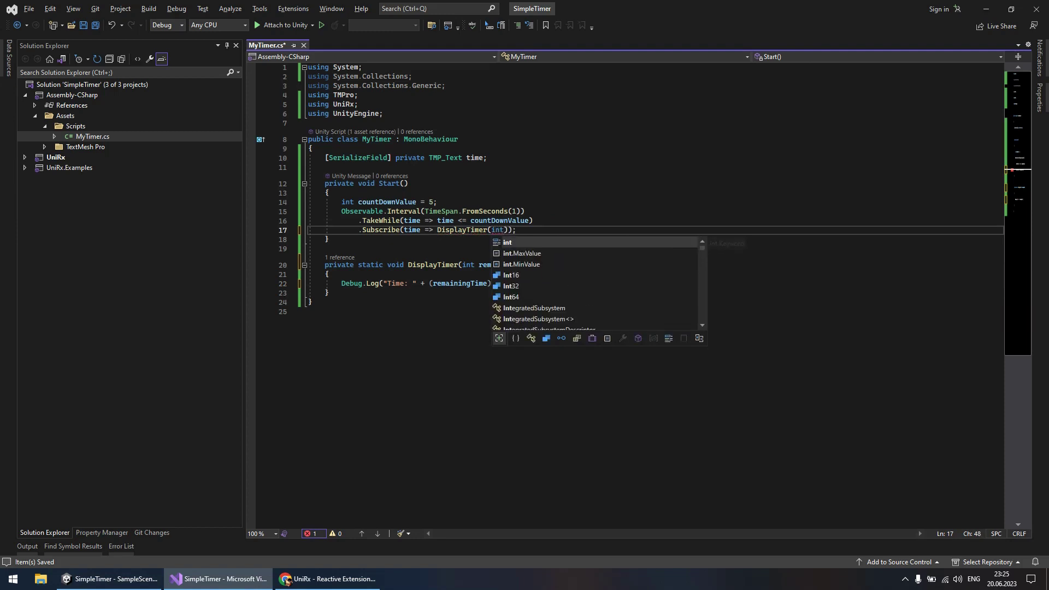
{"action": "key", "text": "Escape"}
{"action": "key", "text": "Left"}
{"action": "key", "text": "Left"}
{"action": "key", "text": "Left"}
{"action": "type", "text": "("}
{"action": "key", "text": "Right"}
{"action": "key", "text": "Right"}
{"action": "key", "text": "Right"}
{"action": "type", "text": ")("}
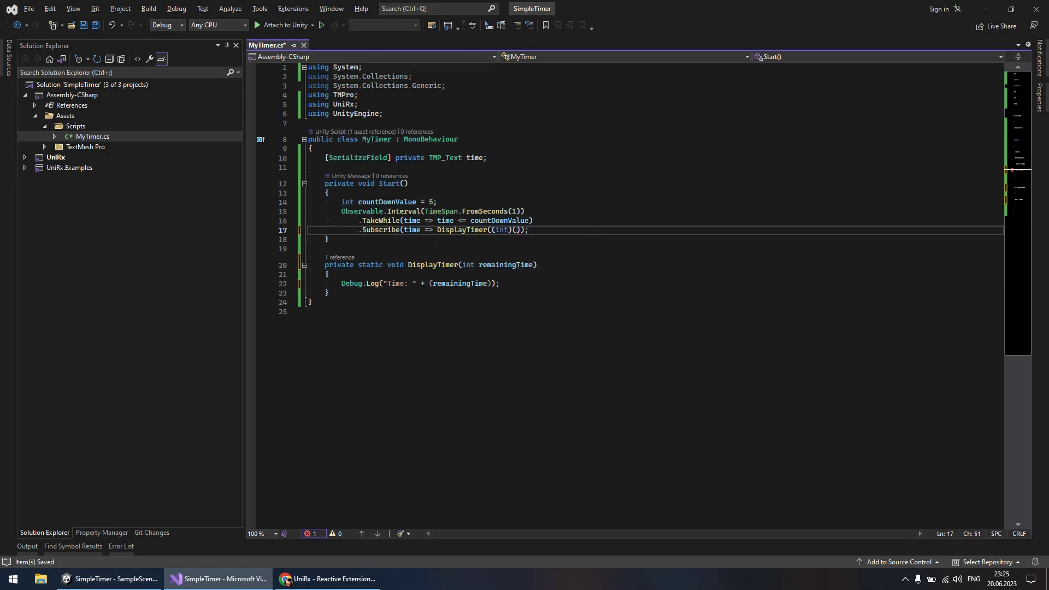
{"action": "type", "text": "countDownValue - time)"}
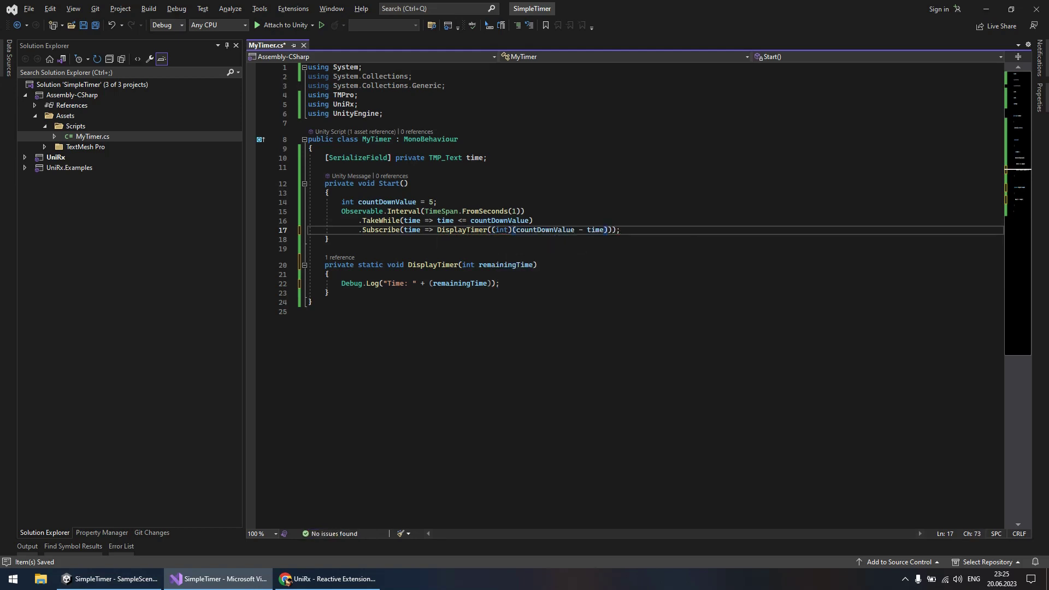
{"action": "key", "text": "Down"}
{"action": "key", "text": "Down"}
{"action": "key", "text": "Down"}
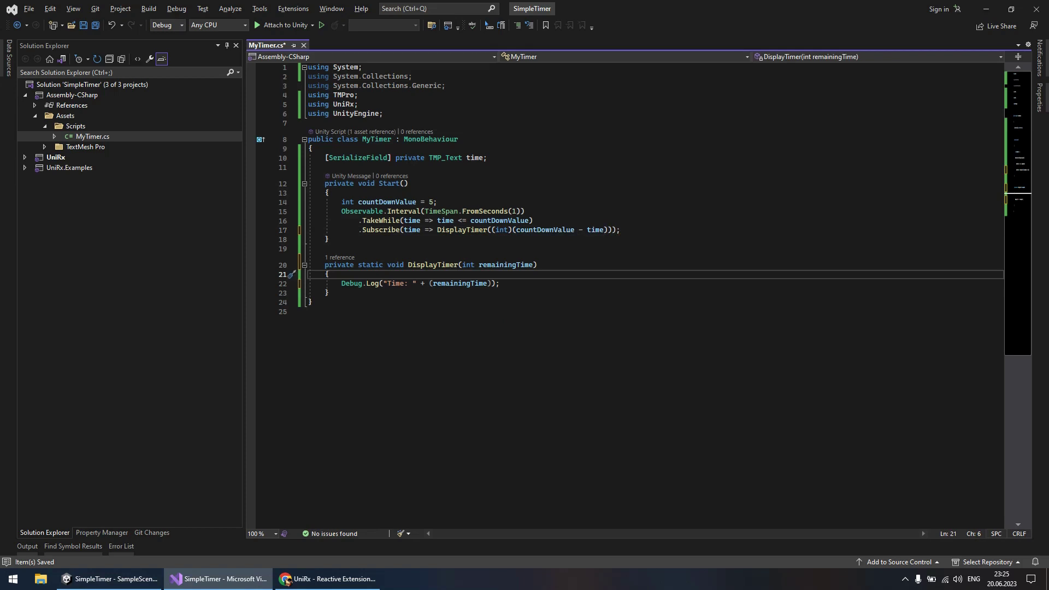
- Start replacing the Debug.Log line with a timer assignment and make DisplayTimer non-static
{"action": "left_click", "coordinate": [483, 157]}
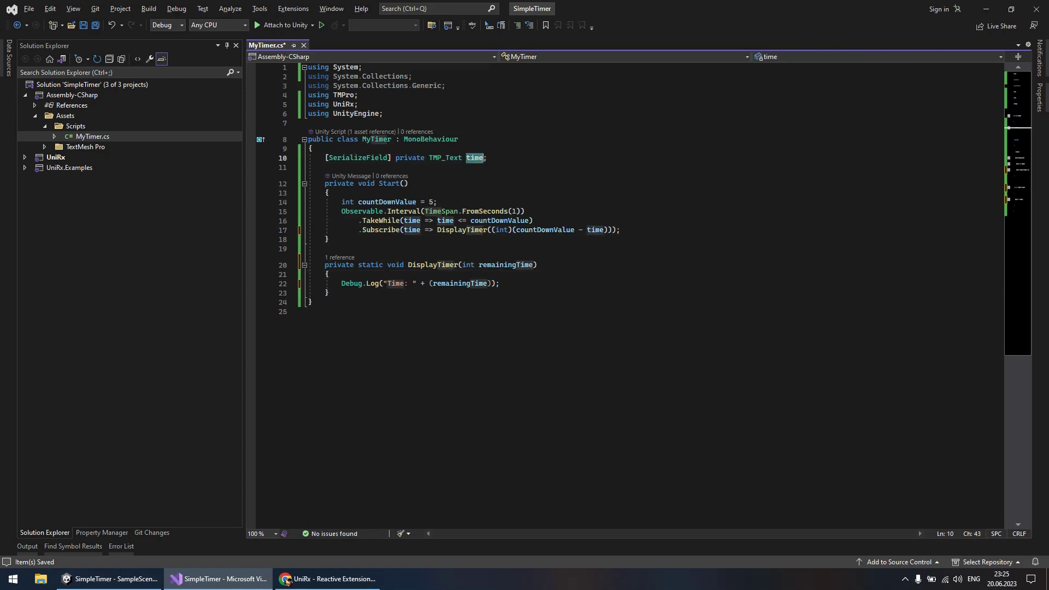
{"action": "left_click_drag", "start_coordinate": [341, 283], "coordinate": [500, 283]}
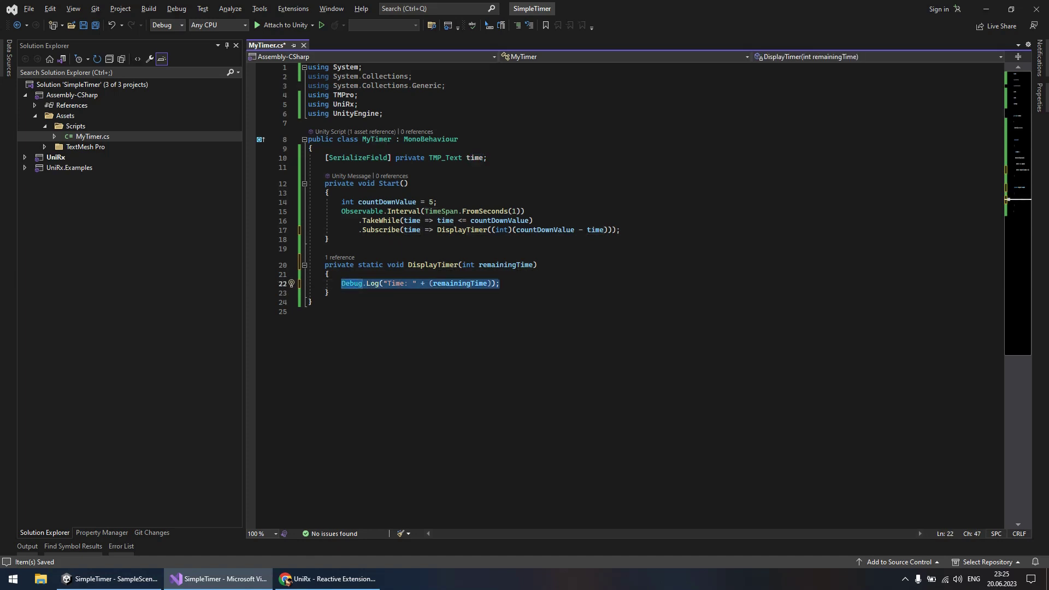
{"action": "type", "text": "timer."}
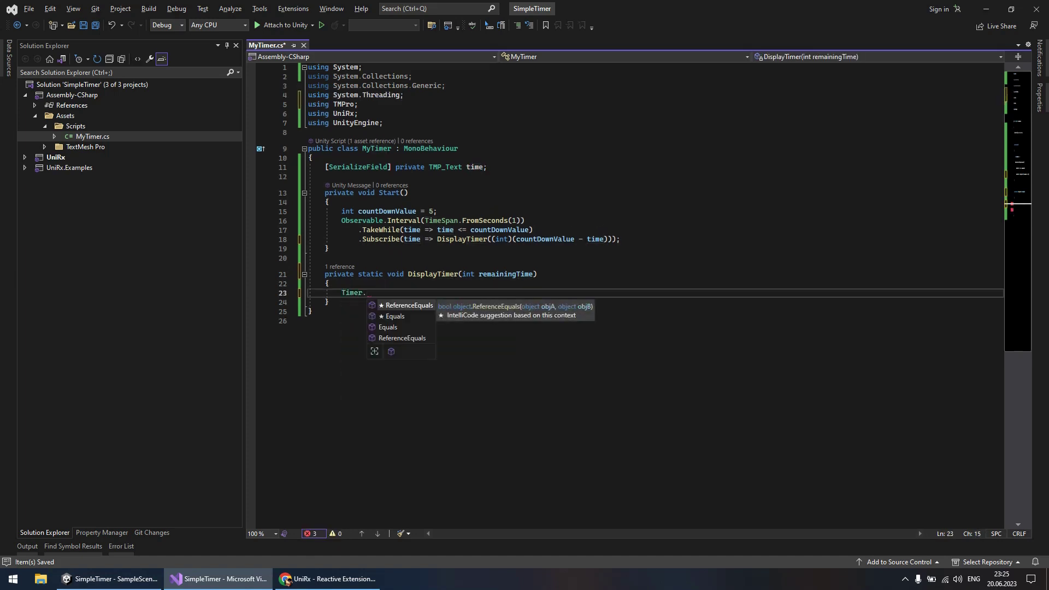
{"action": "type", "text": "tex"}
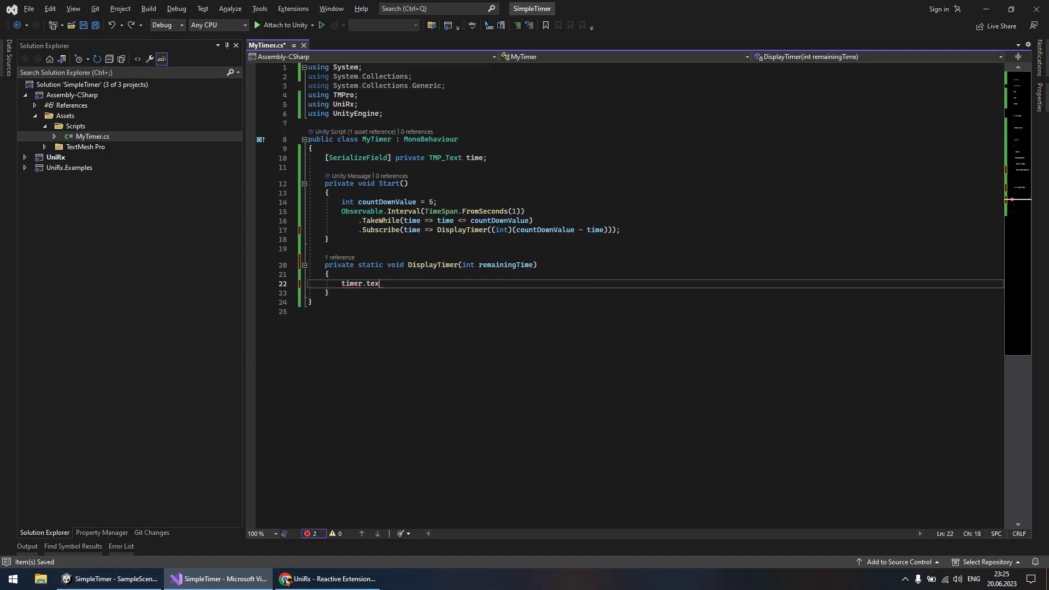
{"action": "key", "text": "BackSpace"}
{"action": "key", "text": "BackSpace"}
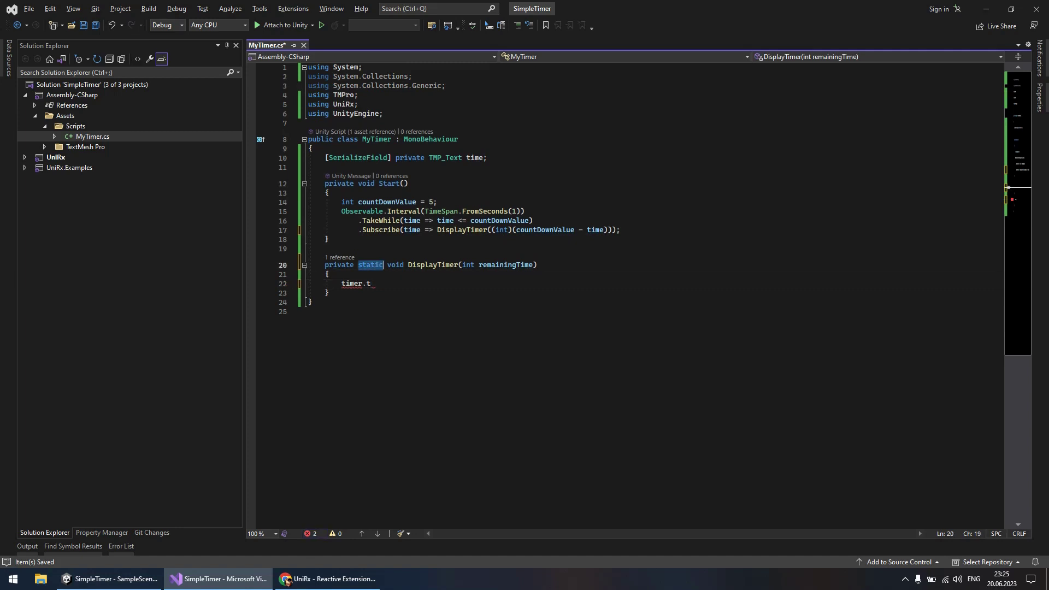
{"action": "key", "text": "BackSpace"}
{"action": "key", "text": "BackSpace"}
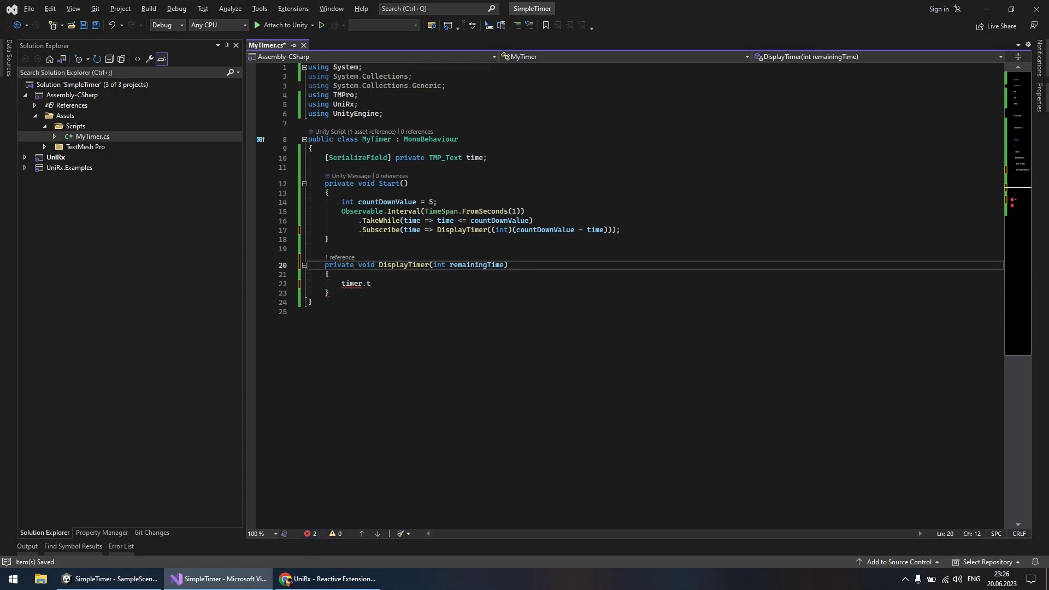
{"action": "key", "text": "Down"}
{"action": "key", "text": "Down"}
{"action": "key", "text": "End"}
{"action": "key", "text": "BackSpace"}
{"action": "key", "text": "BackSpace"}
{"action": "key", "text": "BackSpace"}
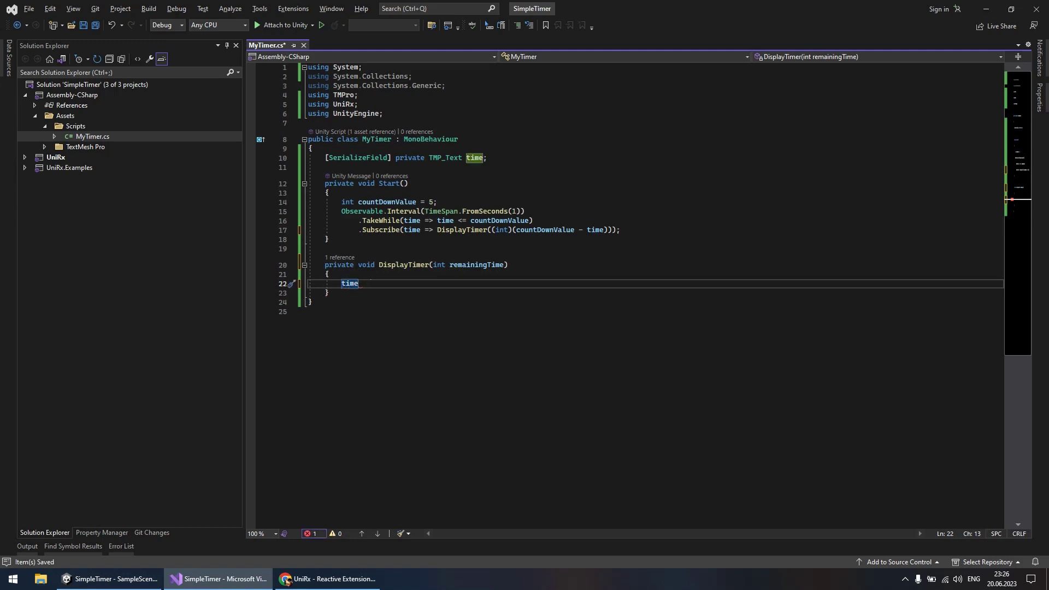
- Rename the time field to timer and set timer.text = $"{remainingTime}";
{"action": "key", "text": "ctrl+r"}
{"action": "key", "text": "ctrl+r"}
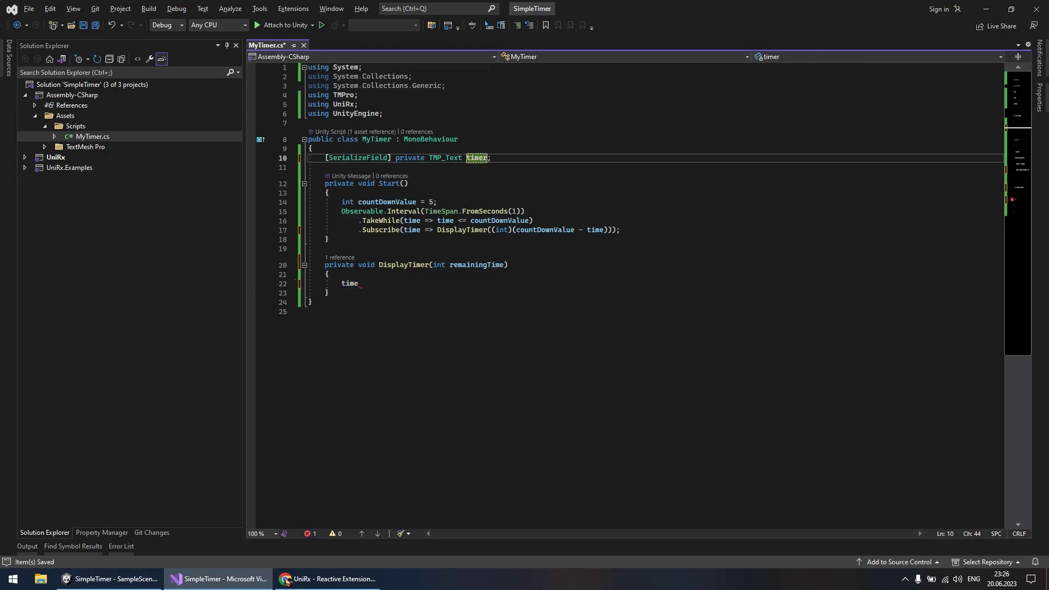
{"action": "type", "text": "r"}
{"action": "key", "text": "Return"}
{"action": "type", "text": ".text -="}
{"action": "key", "text": "BackSpace"}
{"action": "key", "text": "BackSpace"}
{"action": "key", "text": "BackSpace"}
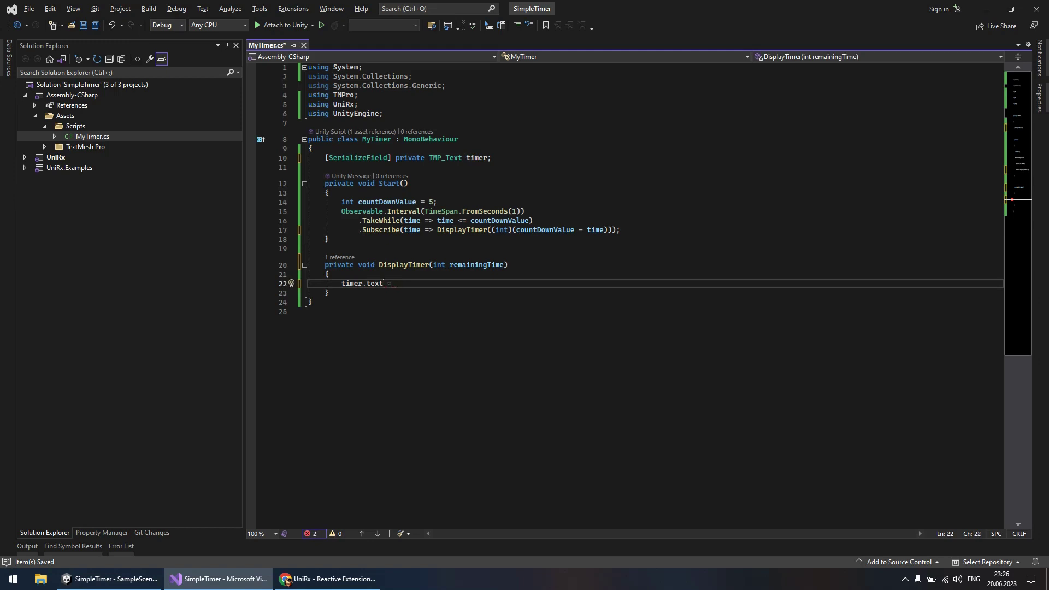
{"action": "type", "text": "$\"{rem"}
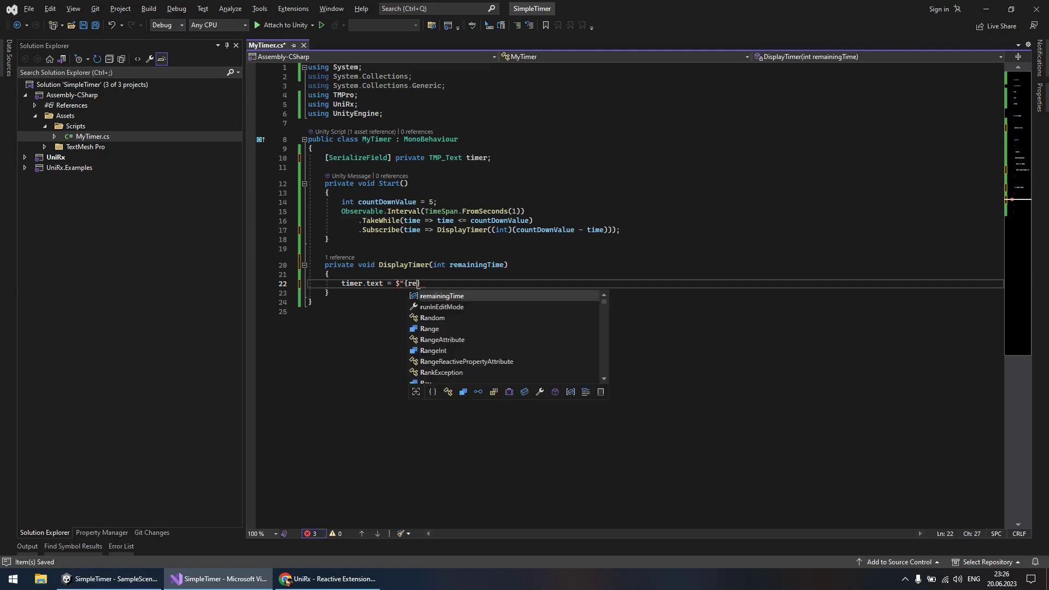
{"action": "key", "text": "Tab"}
{"action": "type", "text": "}"}
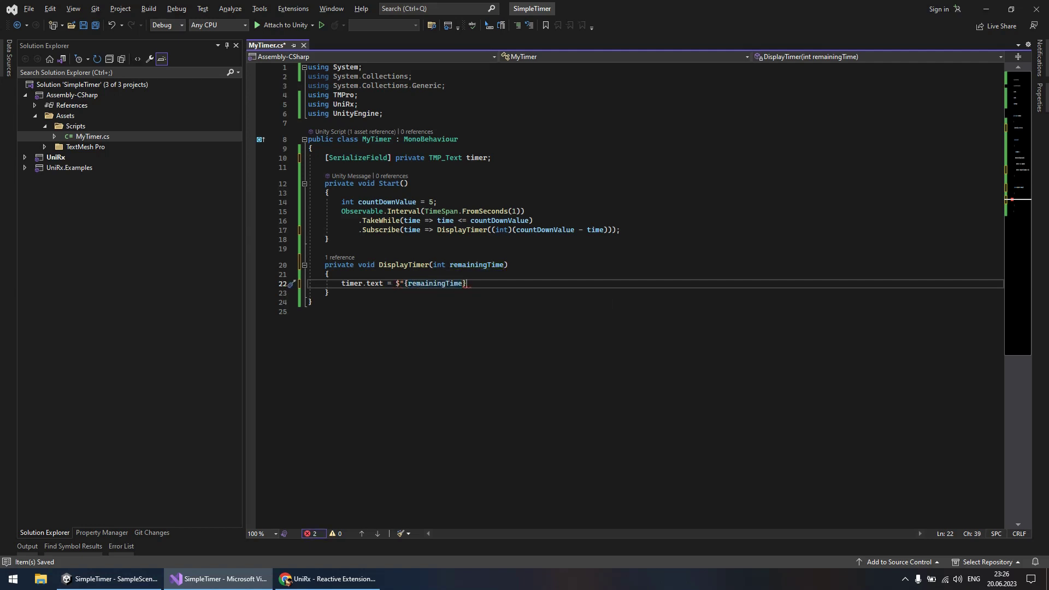
{"action": "type", "text": "\";"}
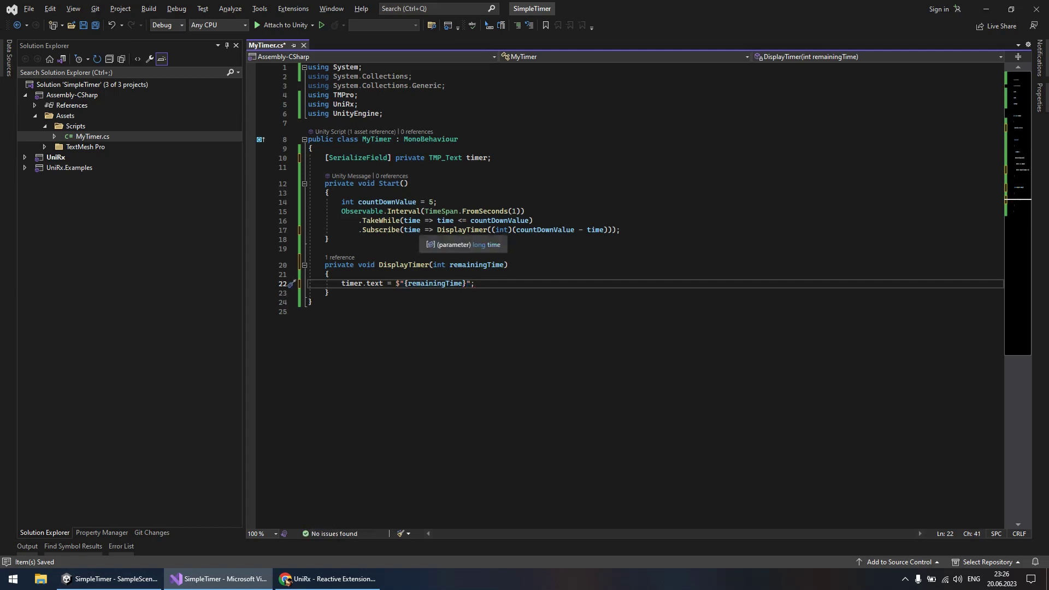
- Remove the unused using directives and save MyTimer.cs
{"action": "key", "text": "Up"}
{"action": "key", "text": "Up"}
{"action": "key", "text": "Up"}
{"action": "key", "text": "ctrl+r"}
{"action": "key", "text": "ctrl+g"}
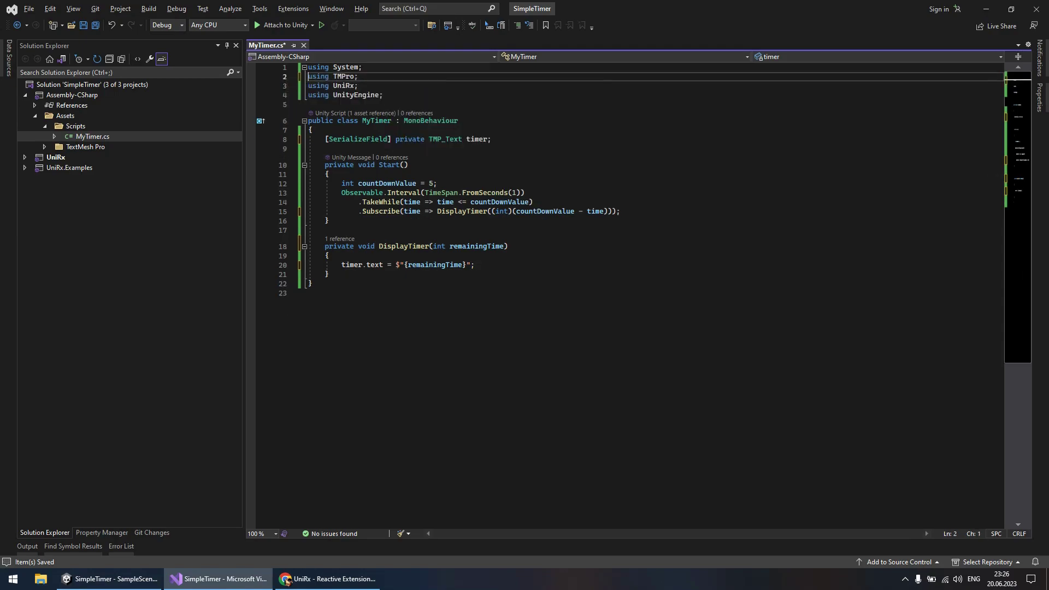
{"action": "key", "text": "ctrl+s"}
- Drag Timer Text (TMP) into MyTimer's Timer slot, save the scene, and play it
{"action": "left_click", "coordinate": [112, 578]}
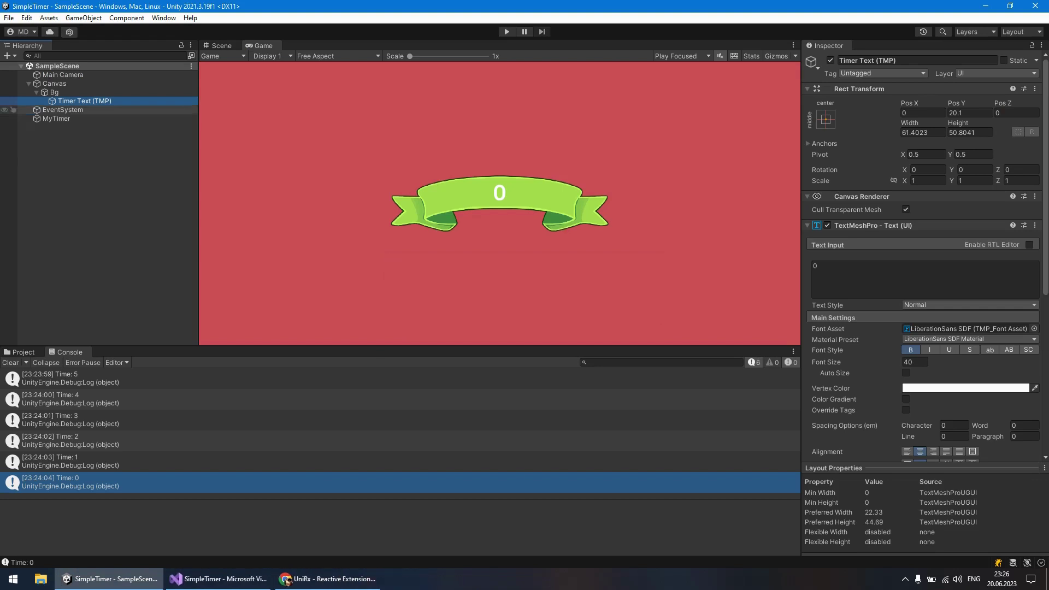
{"action": "left_click", "coordinate": [56, 118]}
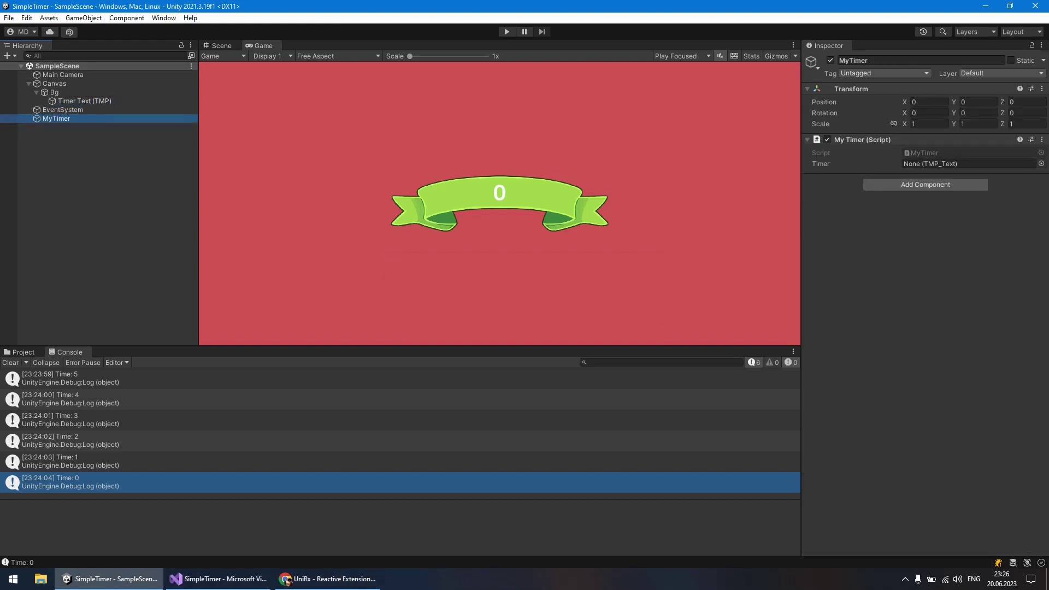
{"action": "left_click_drag", "start_coordinate": [85, 101], "coordinate": [967, 164]}
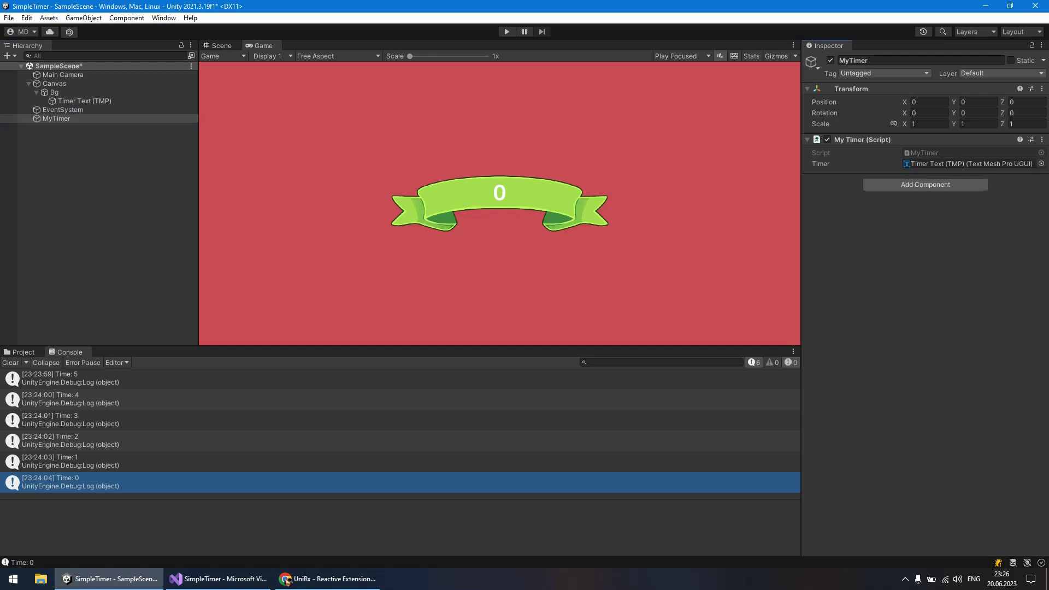
{"action": "key", "text": "ctrl+s"}
{"action": "key", "text": "ctrl+p"}
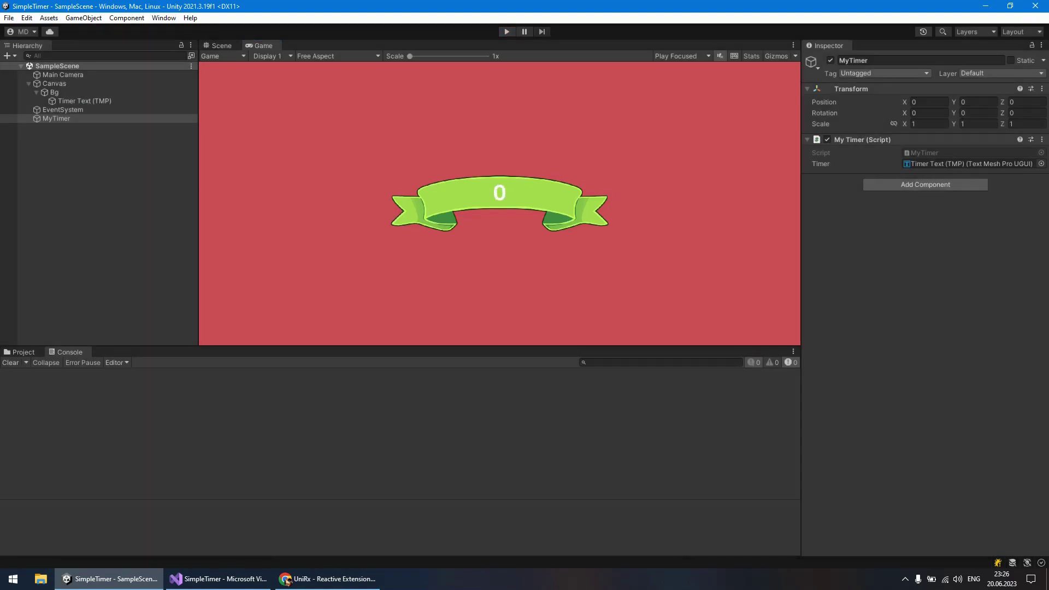
- Prefix the Observable.Interval line with timerDisposable =
{"action": "left_click", "coordinate": [219, 579]}
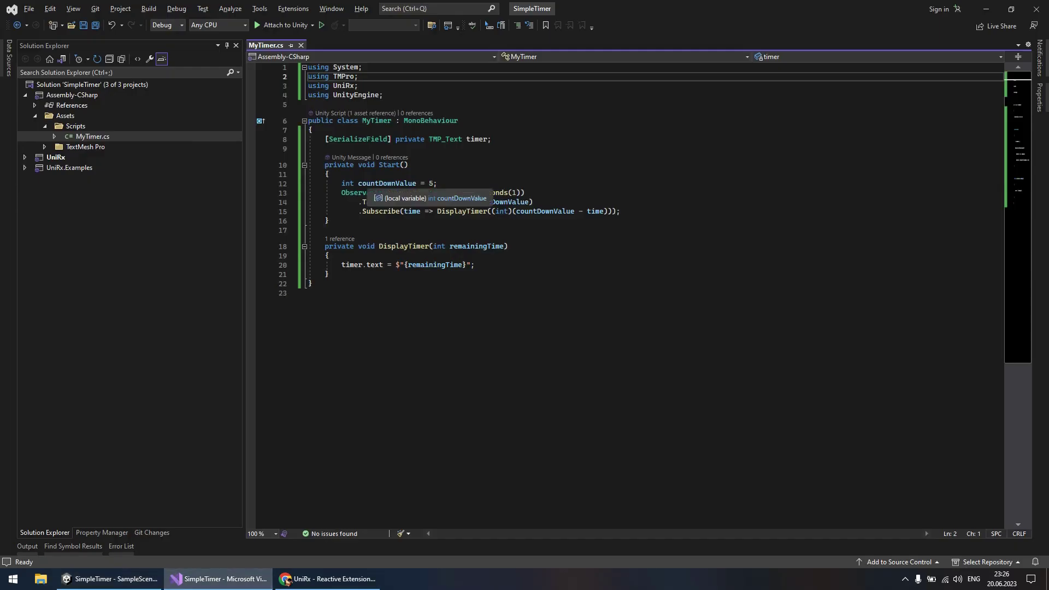
{"action": "double_click", "coordinate": [404, 192]}
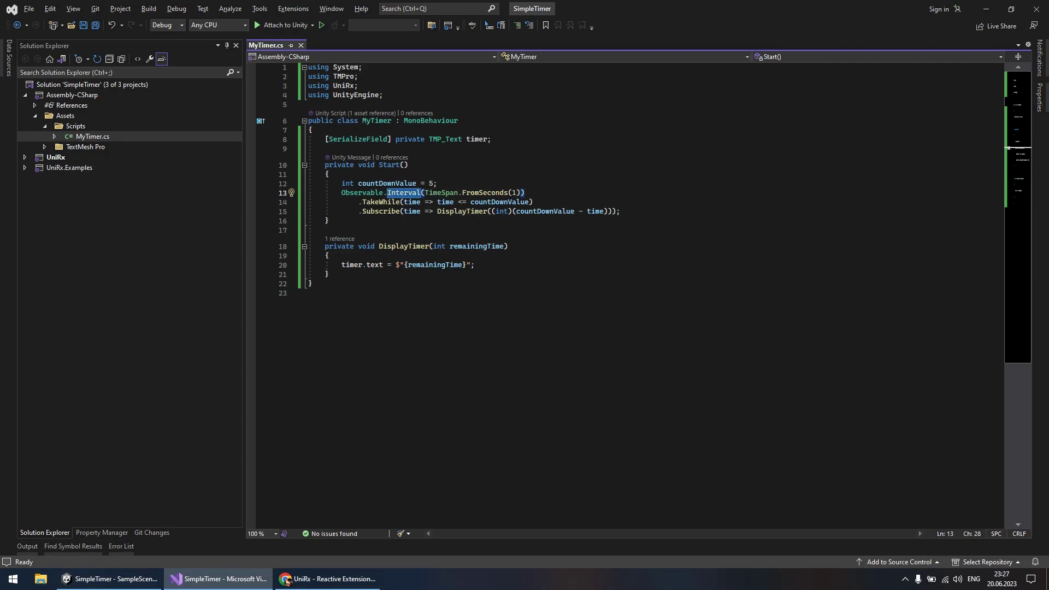
{"action": "key", "text": "Down"}
{"action": "key", "text": "Down"}
{"action": "key", "text": "Down"}
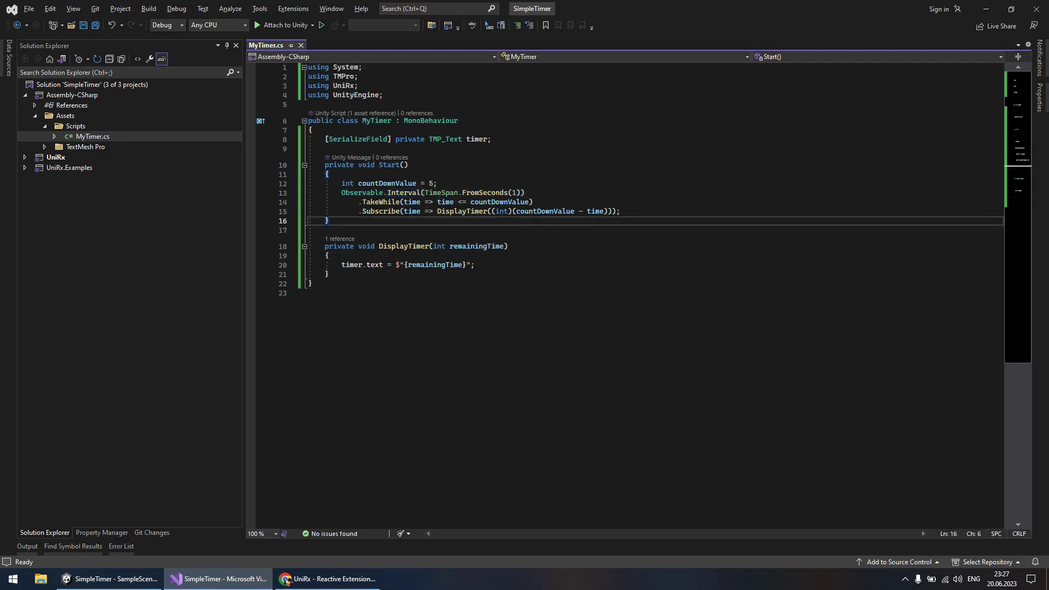
{"action": "key", "text": "Up"}
{"action": "key", "text": "Up"}
{"action": "key", "text": "Up"}
{"action": "key", "text": "Home"}
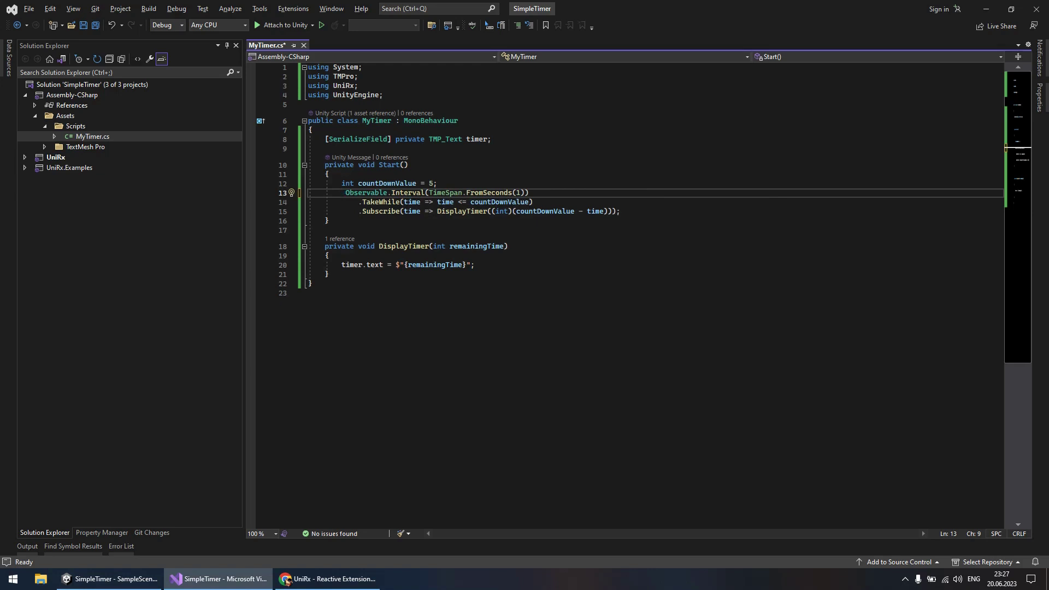
{"action": "type", "text": "timerD "}
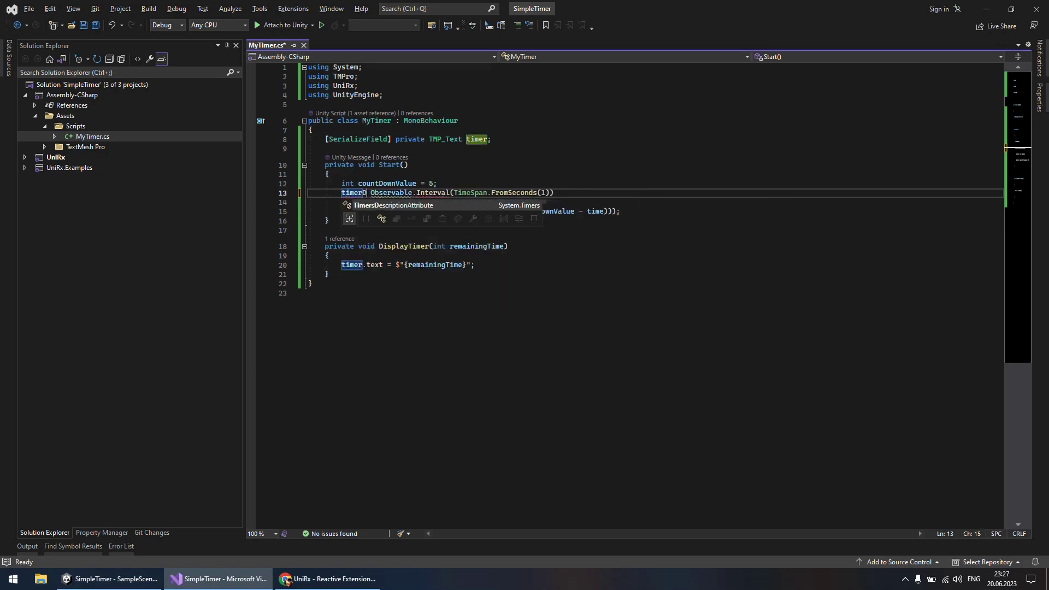
{"action": "type", "text": "isposable ="}
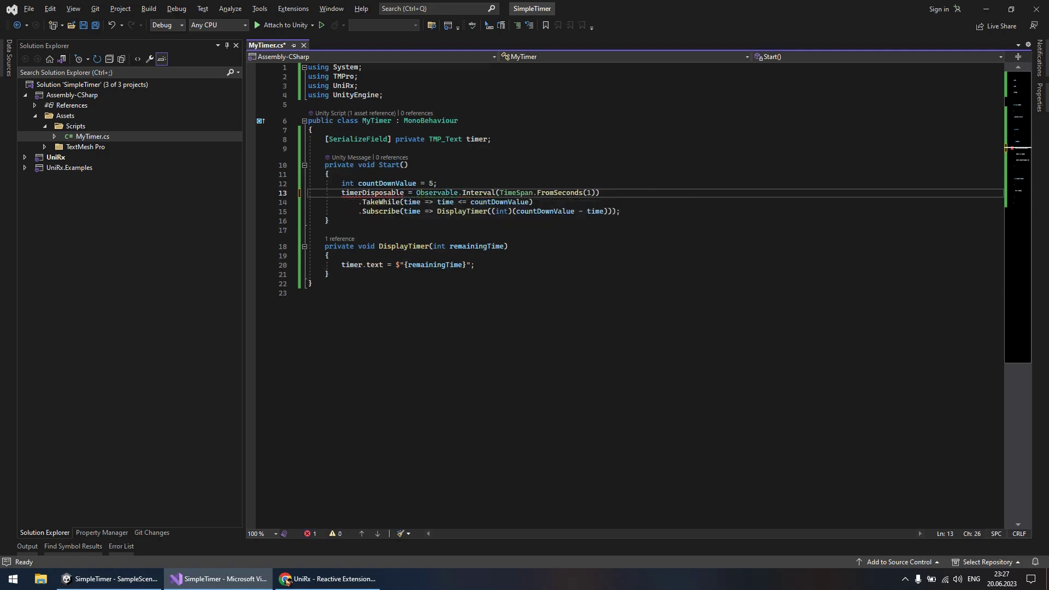
- Generate a private timerDisposable field via Quick Actions, separate it with a blank line, and save
{"action": "left_click", "coordinate": [391, 192]}
{"action": "key", "text": "ctrl+period"}
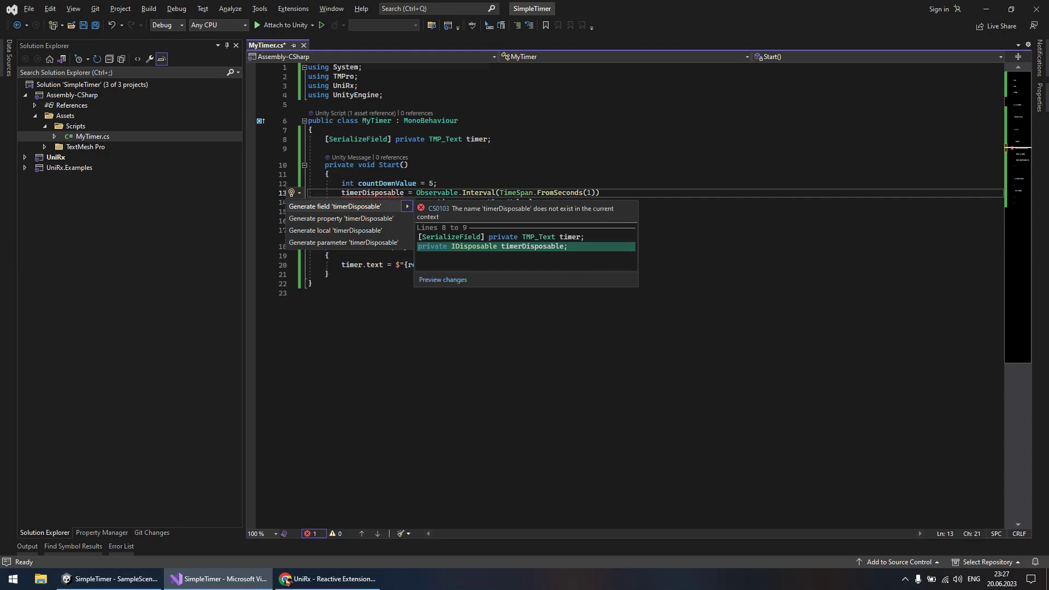
{"action": "key", "text": "Return"}
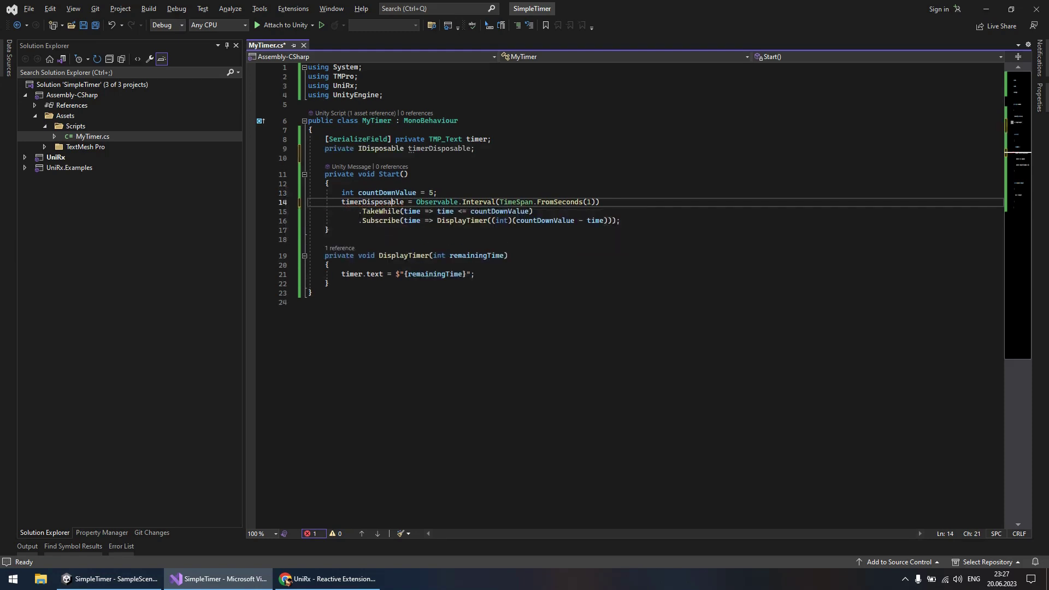
{"action": "left_click", "coordinate": [492, 138]}
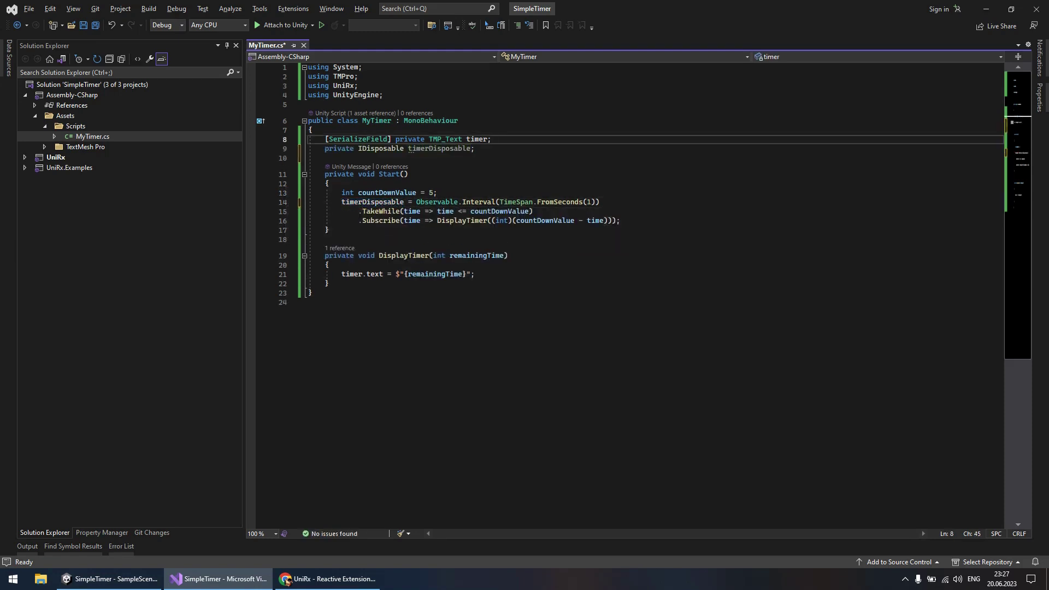
{"action": "key", "text": "Return"}
{"action": "key", "text": "ctrl+s"}
- Review the new IDisposable timerDisposable field and the Interval call it stores
{"action": "left_click", "coordinate": [428, 158]}
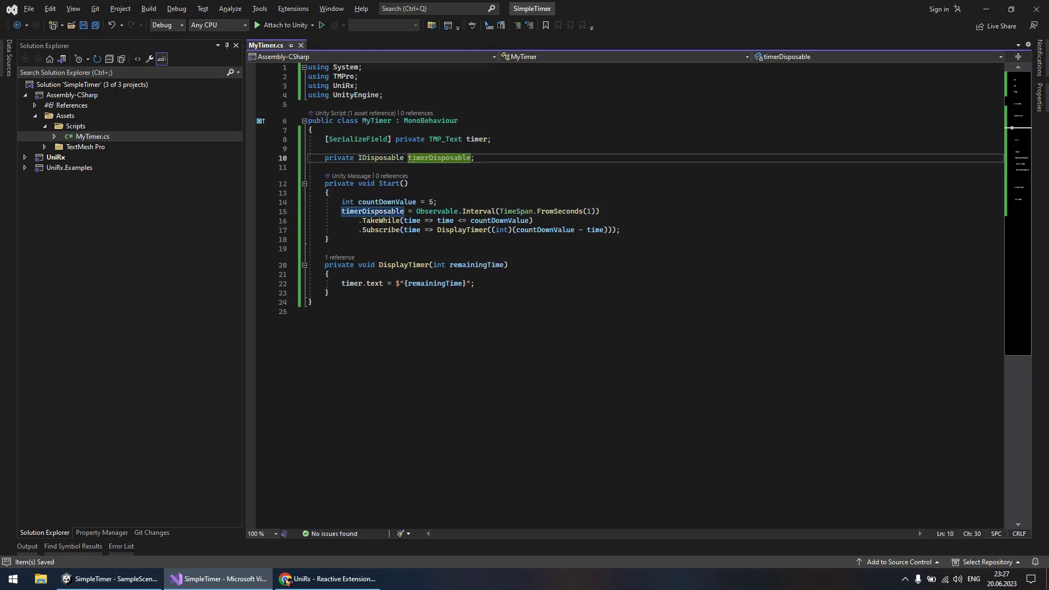
{"action": "double_click", "coordinate": [381, 157]}
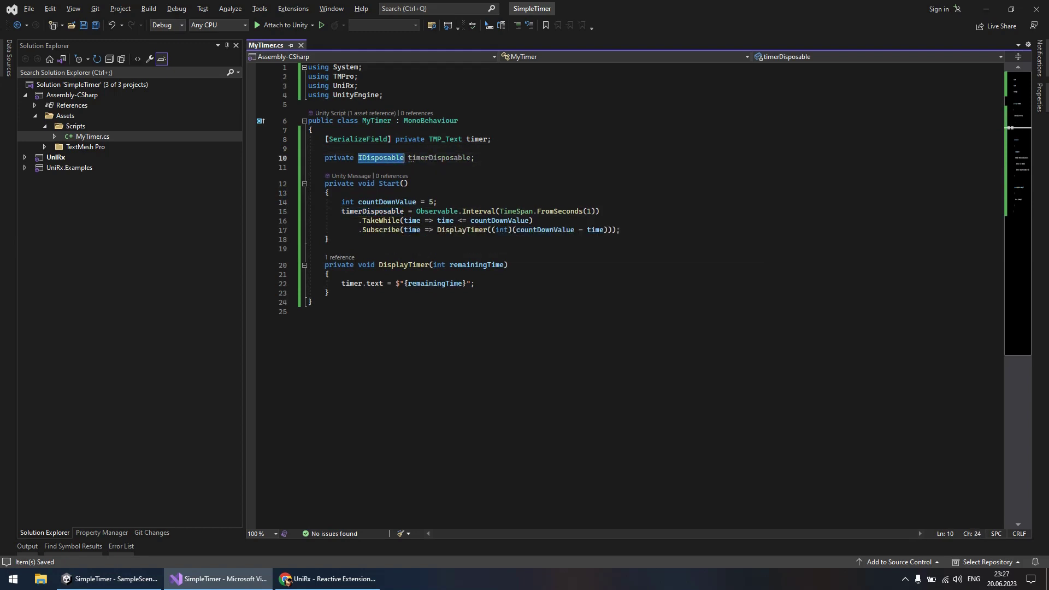
{"action": "left_click", "coordinate": [387, 202]}
{"action": "double_click", "coordinate": [439, 158]}
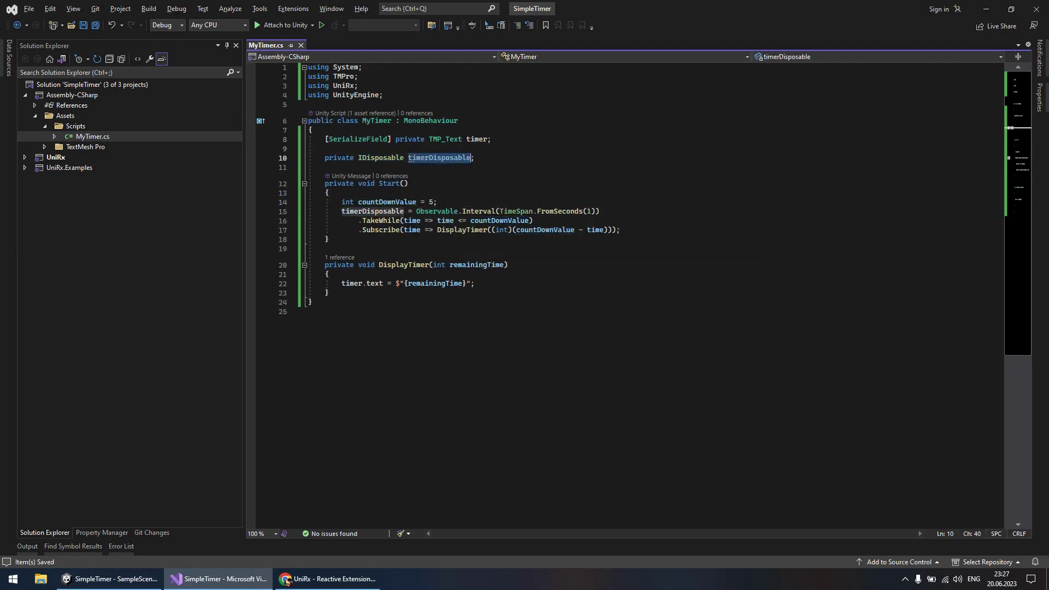
{"action": "double_click", "coordinate": [479, 212]}
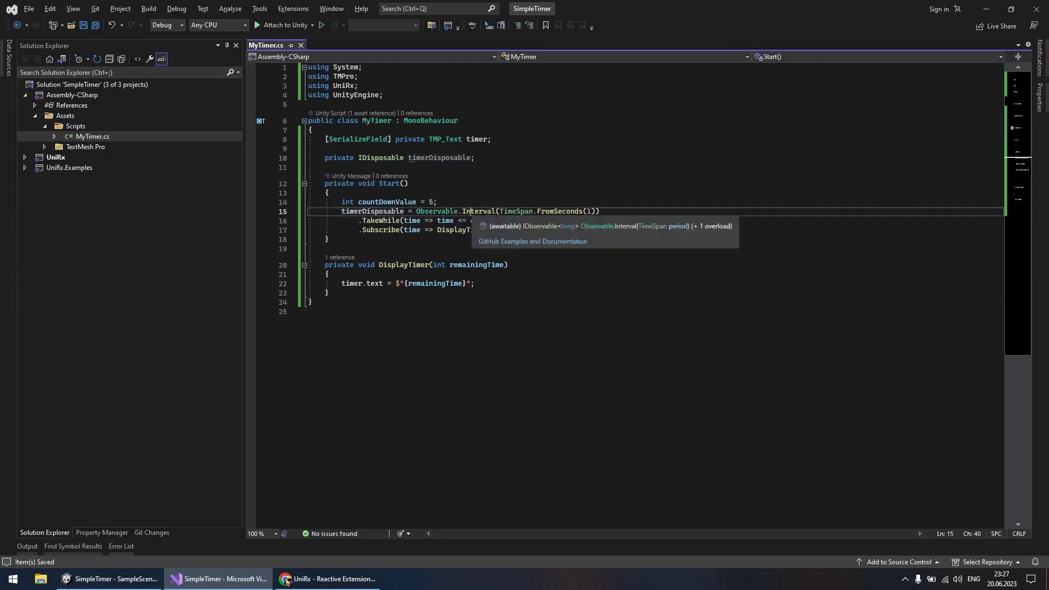
- After the timer text update, call StopTimer() when remainingTime == 0
{"action": "left_click", "coordinate": [475, 283]}
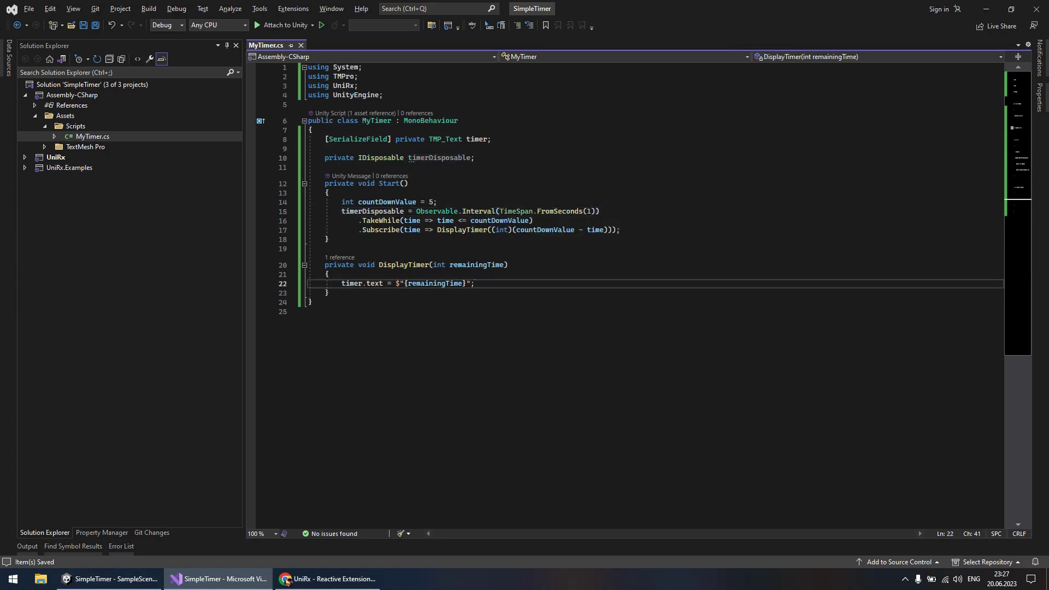
{"action": "key", "text": "Return"}
{"action": "key", "text": "Return"}
{"action": "type", "text": "if ("}
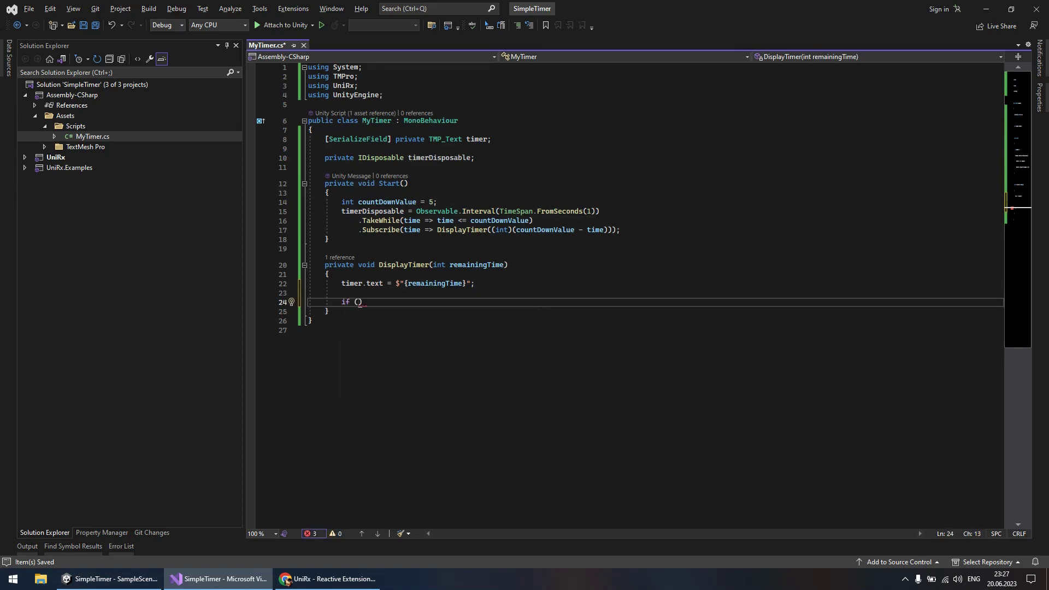
{"action": "type", "text": "remai"}
{"action": "key", "text": "Tab"}
{"action": "type", "text": "== 0"}
{"action": "key", "text": "Return"}
{"action": "type", "text": "StopT"}
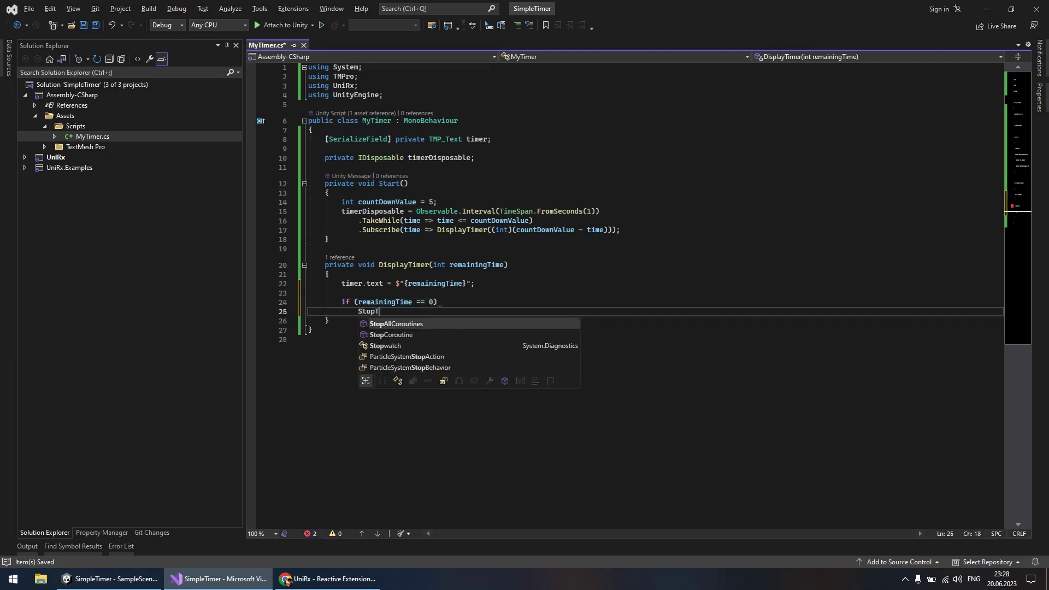
{"action": "type", "text": "imer();"}
- Generate a StopTimer method whose body calls timerDisposable?.Dispose()
{"action": "left_click", "coordinate": [378, 311]}
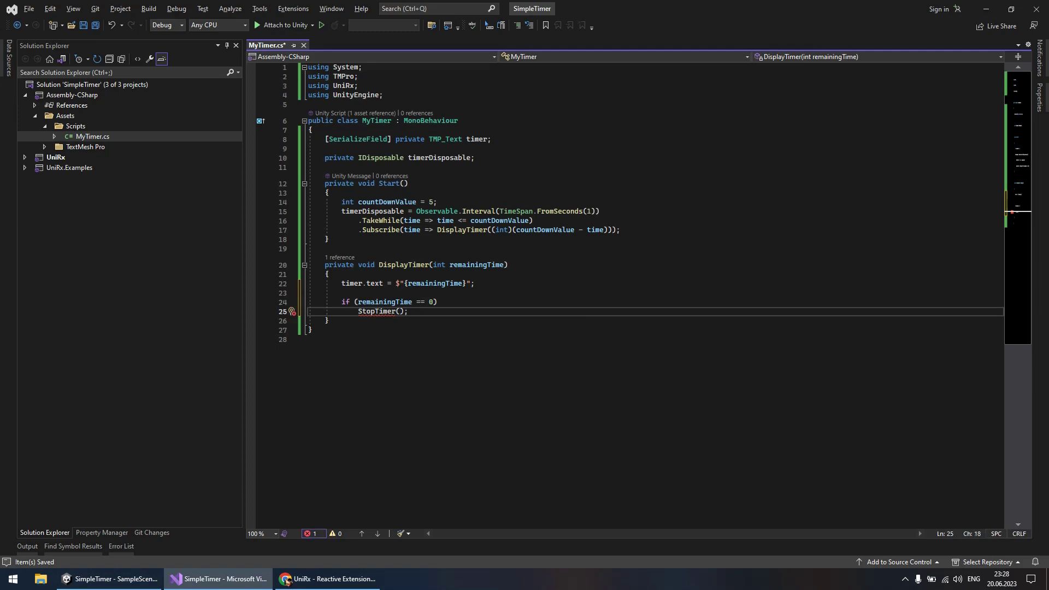
{"action": "key", "text": "ctrl+period"}
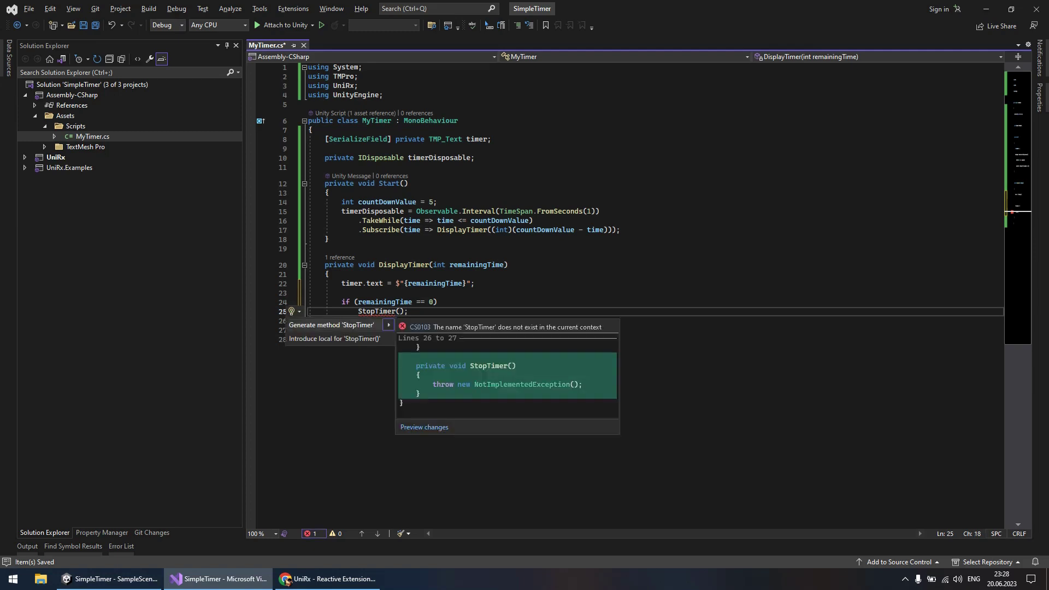
{"action": "key", "text": "Return"}
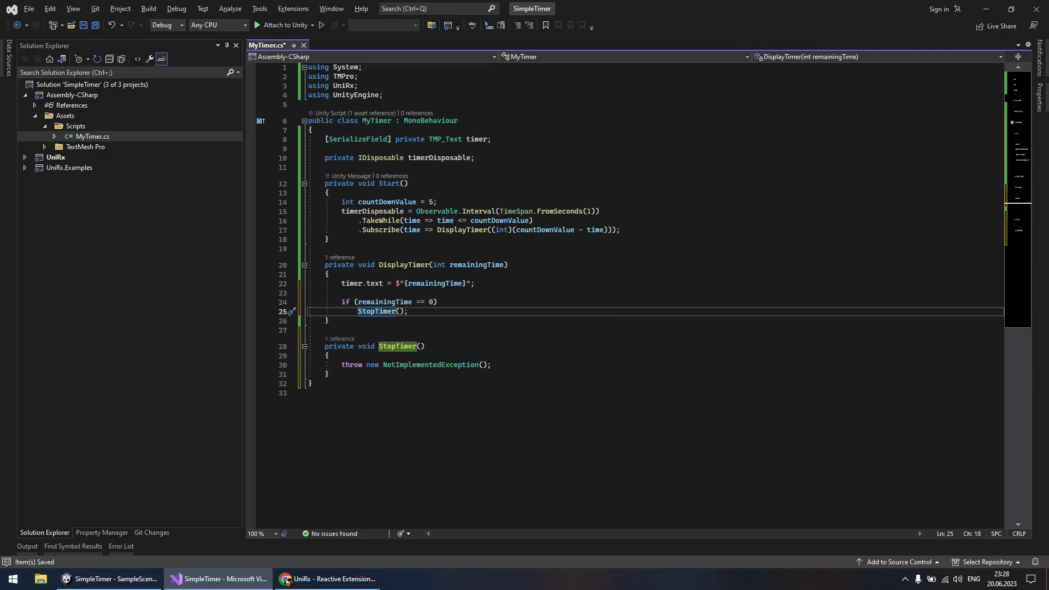
{"action": "key", "text": "BackSpace"}
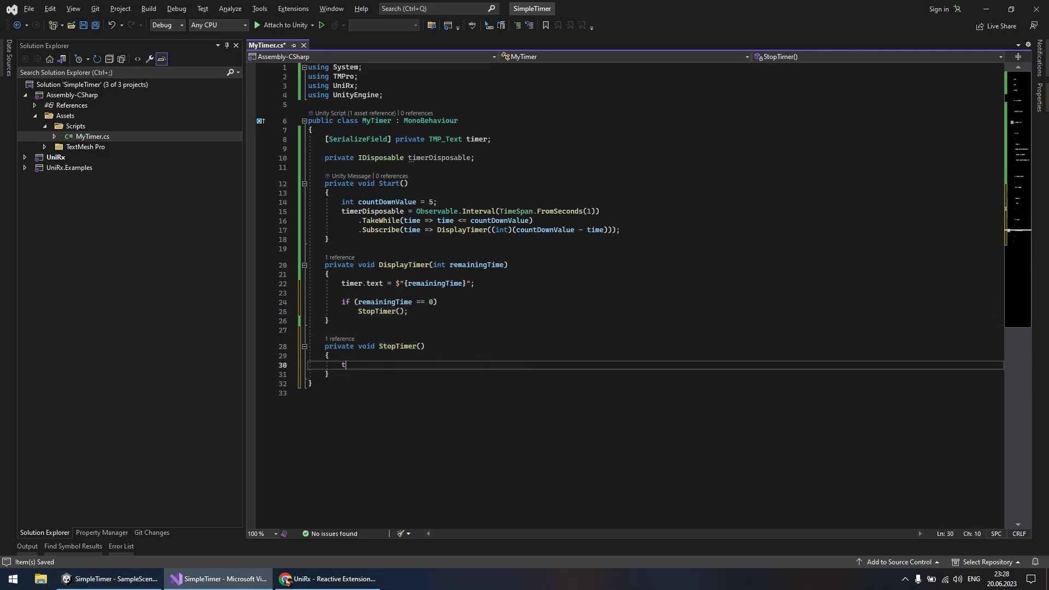
{"action": "type", "text": "timerdis"}
{"action": "key", "text": "Tab"}
{"action": "type", "text": "?."}
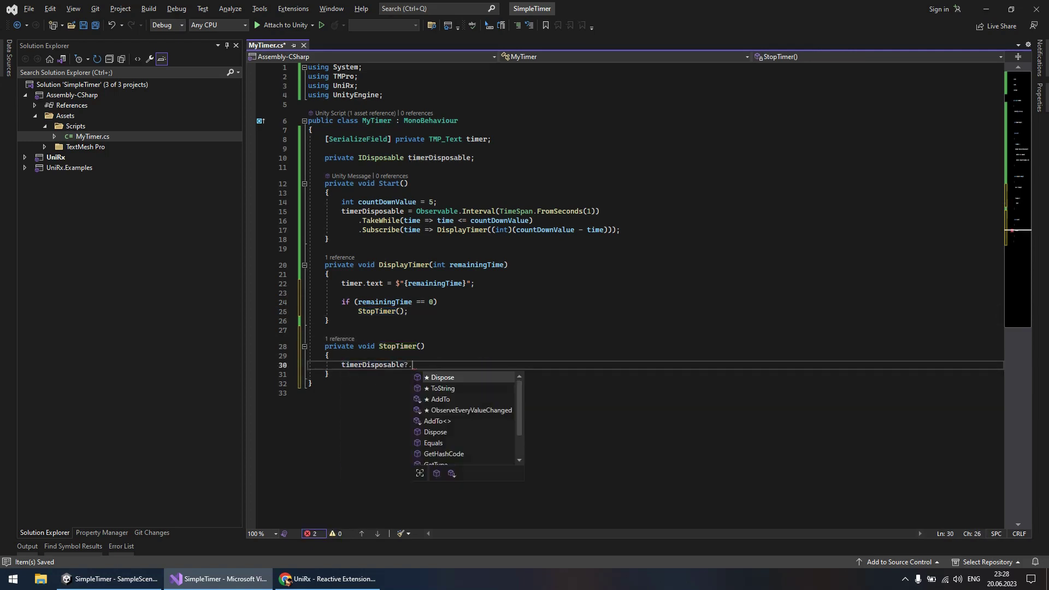
{"action": "key", "text": "Tab"}
{"action": "type", "text": "();"}
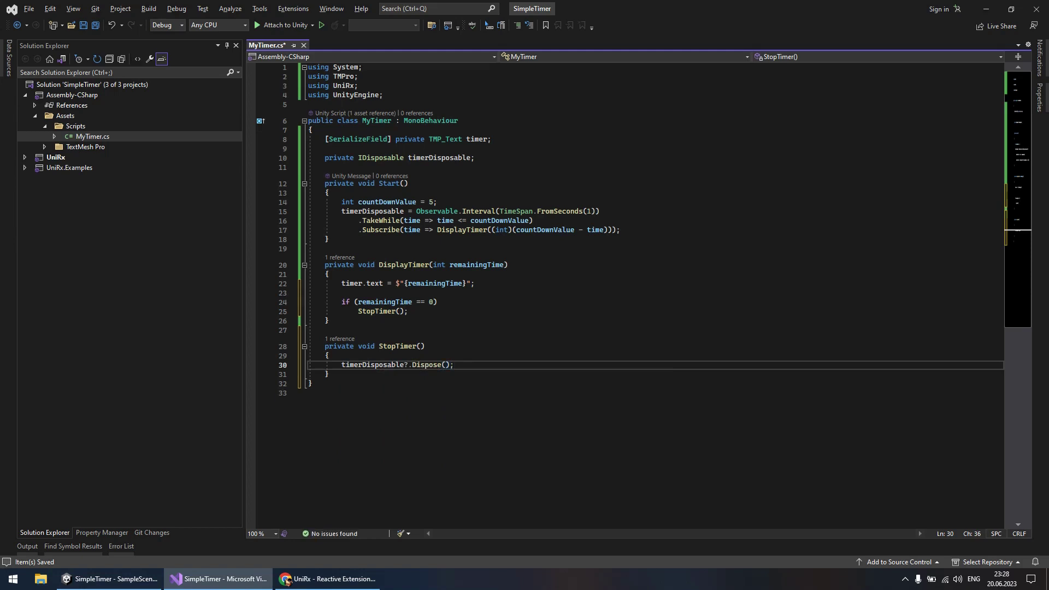
- Add Debug.Log("Time's up!"); after the Dispose call in StopTimer
{"action": "left_click", "coordinate": [407, 364]}
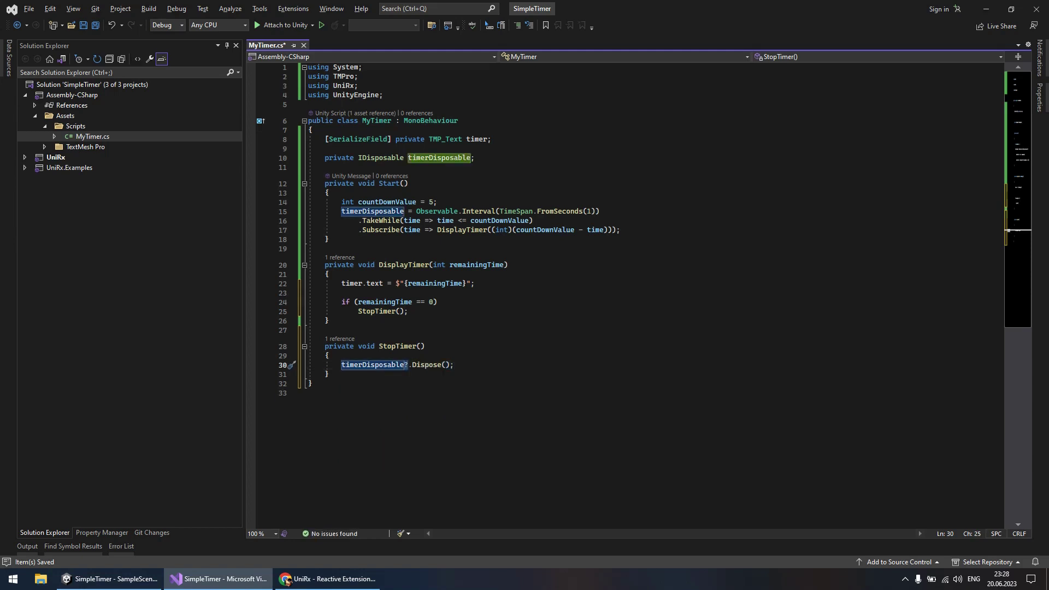
{"action": "mouse_move", "coordinate": [373, 365]}
{"action": "key", "text": "End"}
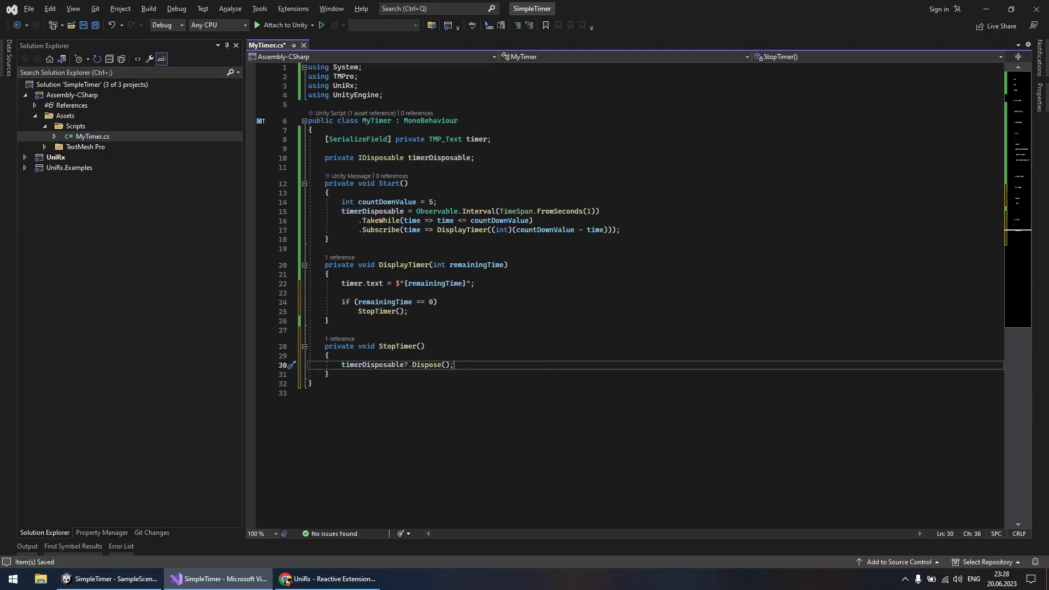
{"action": "key", "text": "Return"}
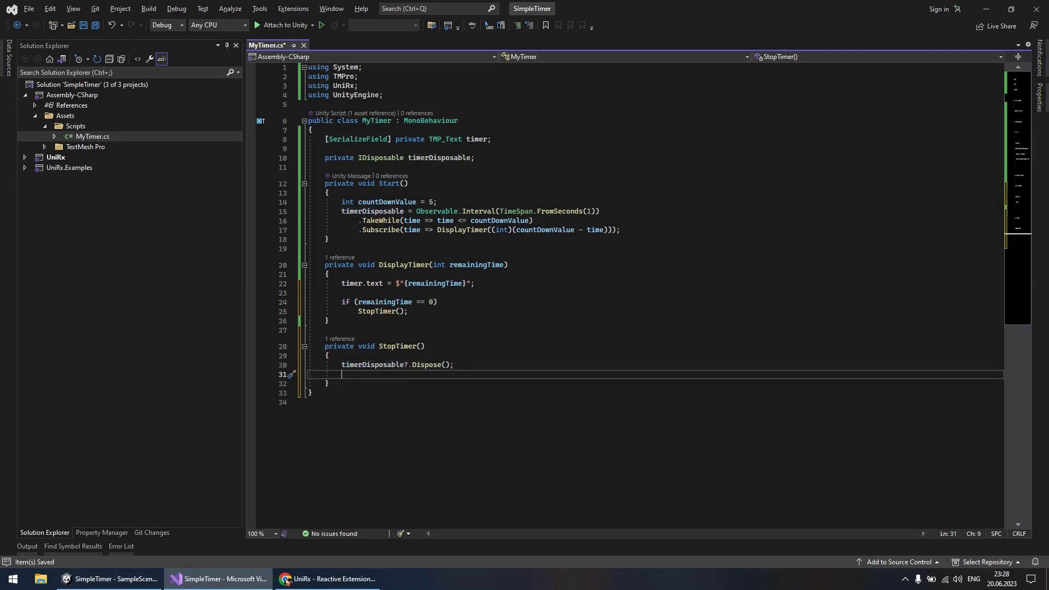
{"action": "type", "text": "De"}
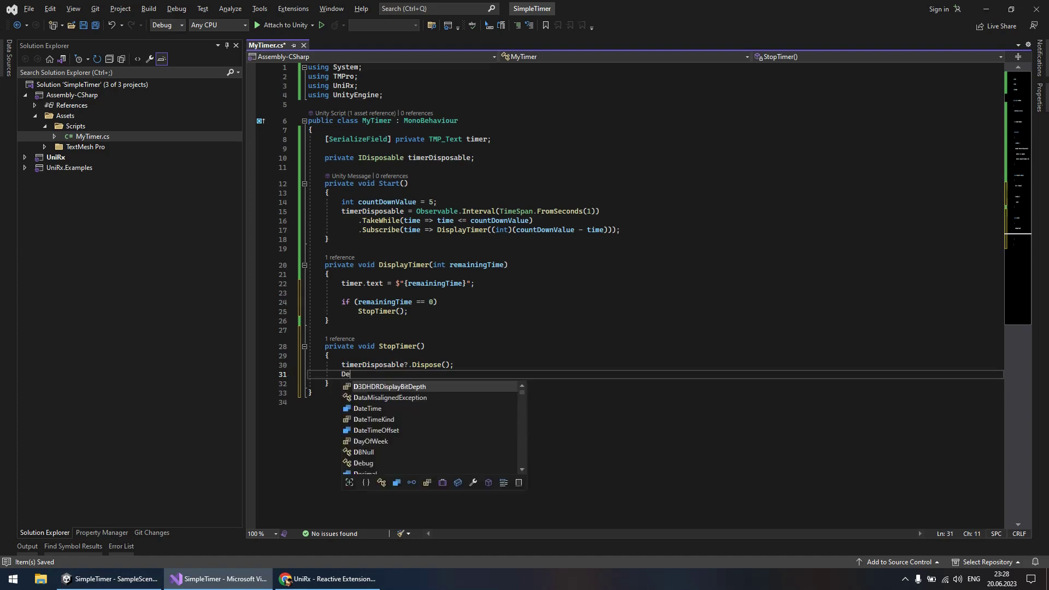
{"action": "type", "text": "bugt"}
{"action": "key", "text": "Escape"}
{"action": "type", "text": ".Log"}
{"action": "key", "text": "Escape"}
{"action": "type", "text": "("}
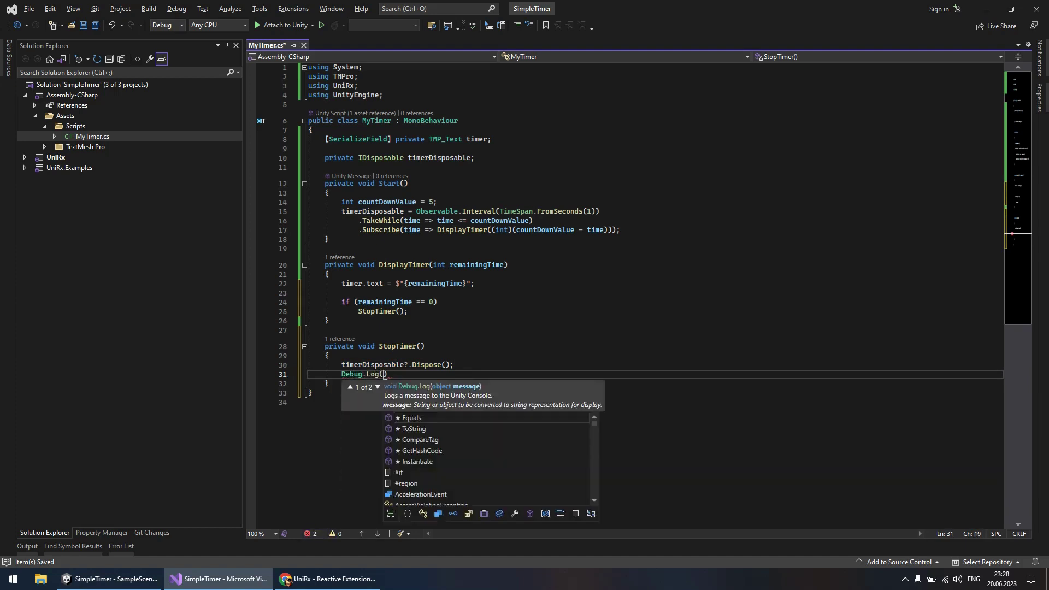
{"action": "key", "text": "Escape"}
{"action": "type", "text": "\"Time's up!\");"}
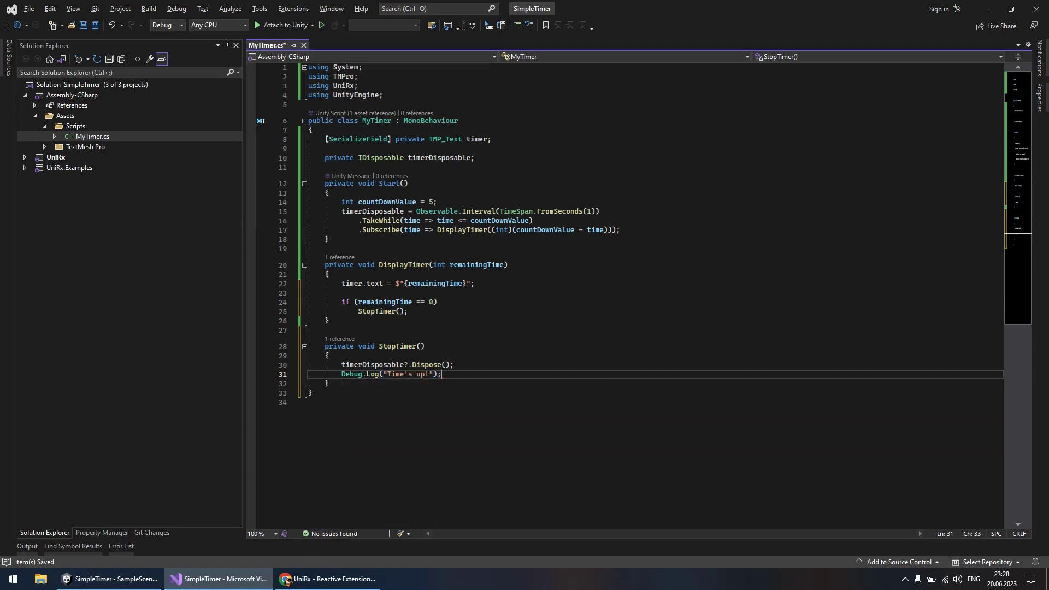
- Save the MyTimer script and review the StopTimer call in DisplayTimer
{"action": "key", "text": "ctrl+s"}
{"action": "left_click", "coordinate": [383, 310]}
{"action": "left_click", "coordinate": [442, 374]}
{"action": "left_click", "coordinate": [350, 375]}
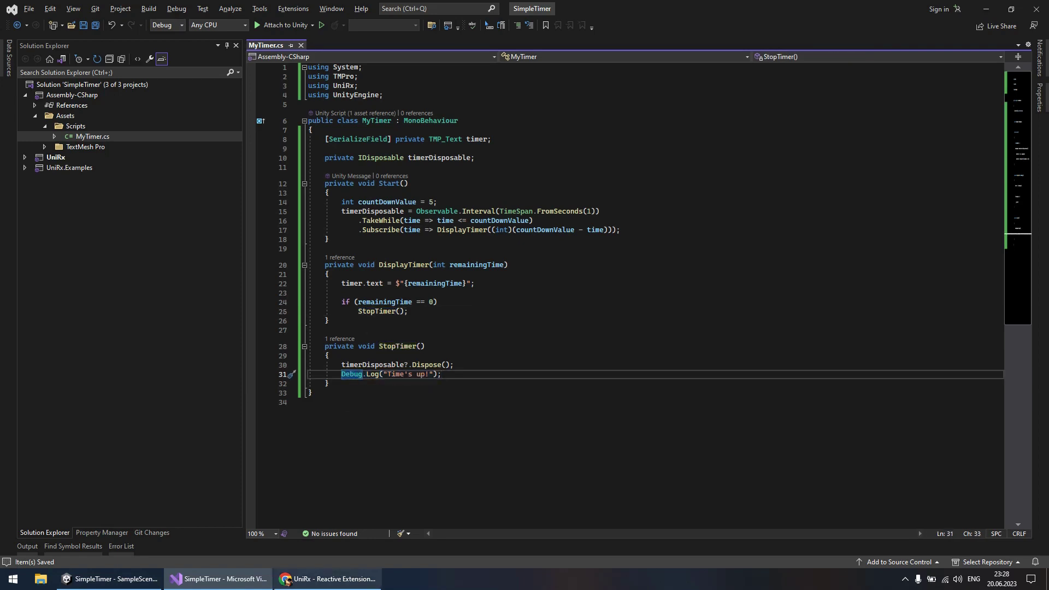
- Play the Unity scene through the 5-to-0 countdown and view the "Time's up!" log's stack trace
{"action": "left_click", "coordinate": [109, 579]}
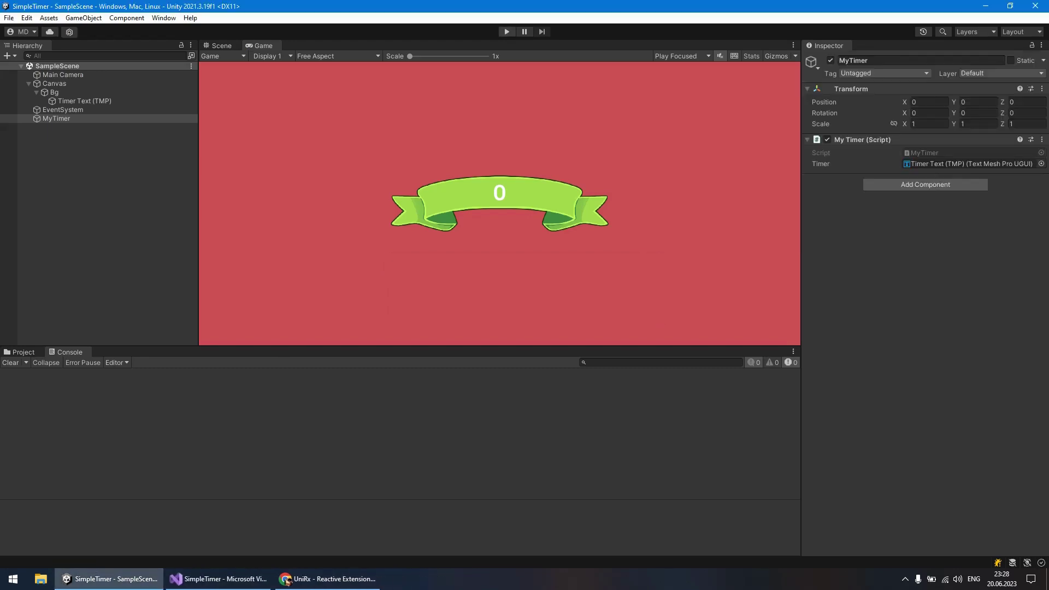
{"action": "key", "text": "ctrl+p"}
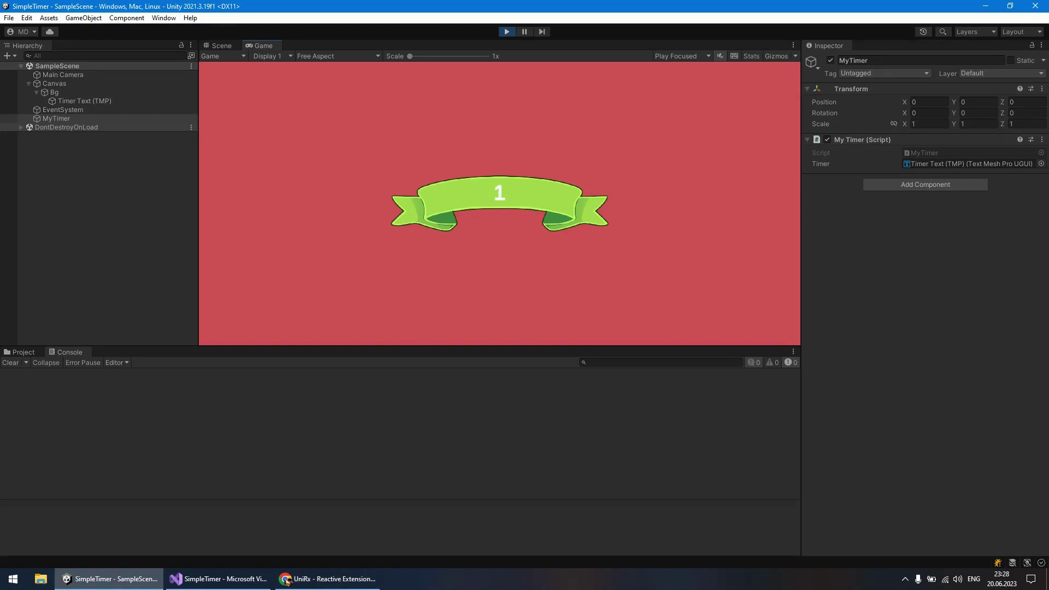
{"action": "left_click", "coordinate": [66, 378]}
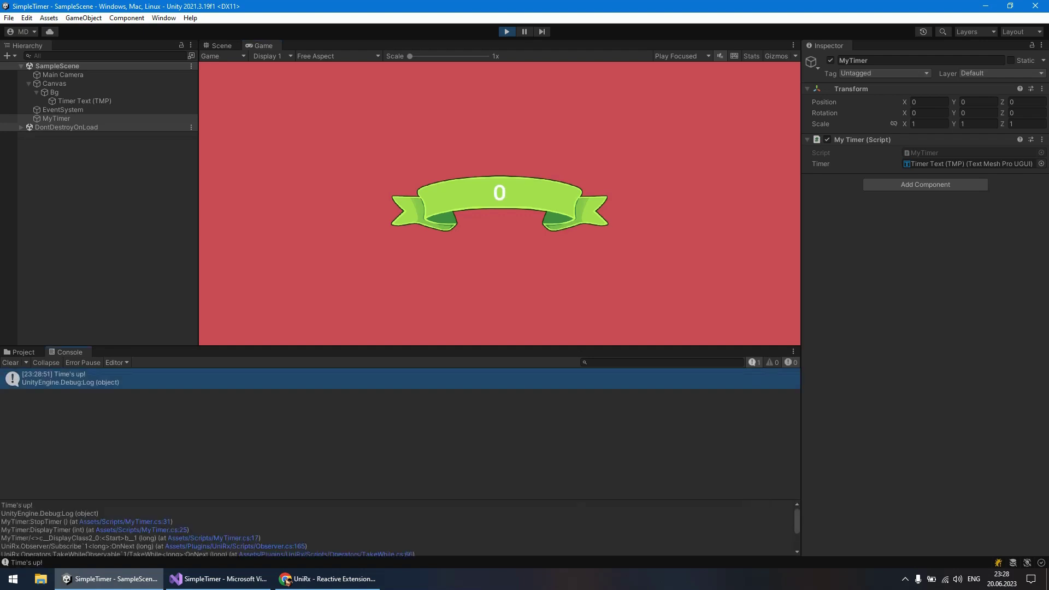
- Open MyTimer.cs from the Console log and inspect Observable.Interval in Start
{"action": "double_click", "coordinate": [66, 378]}
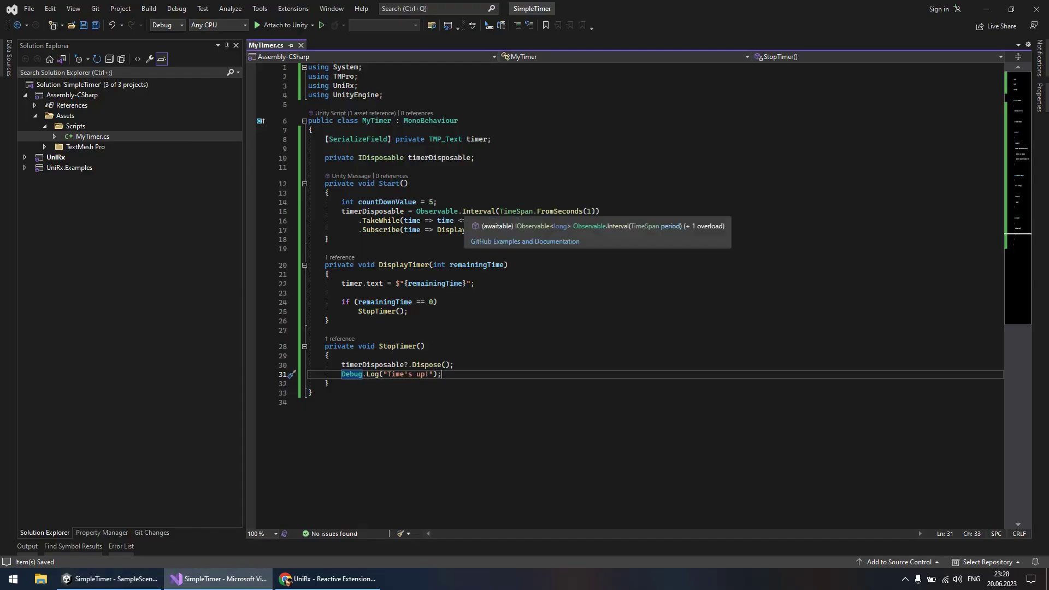
{"action": "double_click", "coordinate": [479, 211]}
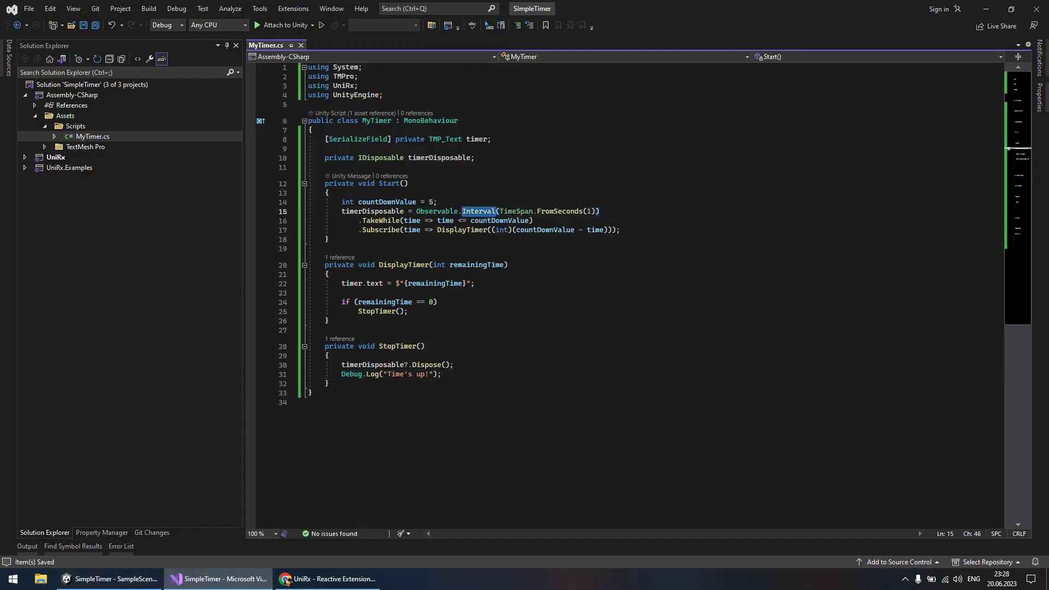
{"action": "left_click", "coordinate": [445, 211]}
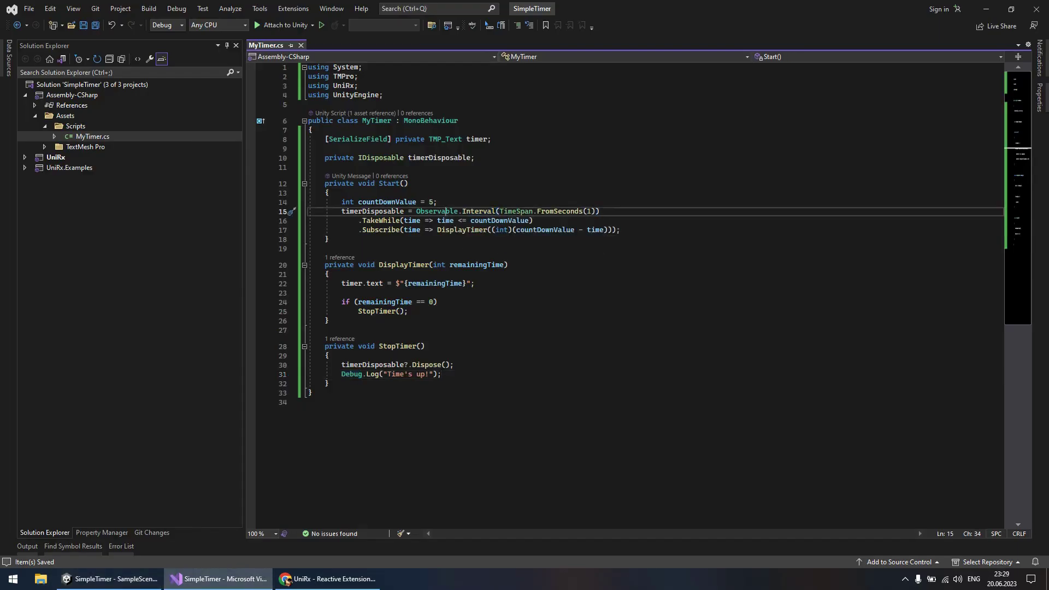
{"action": "mouse_move", "coordinate": [437, 211]}
{"action": "double_click", "coordinate": [479, 211]}
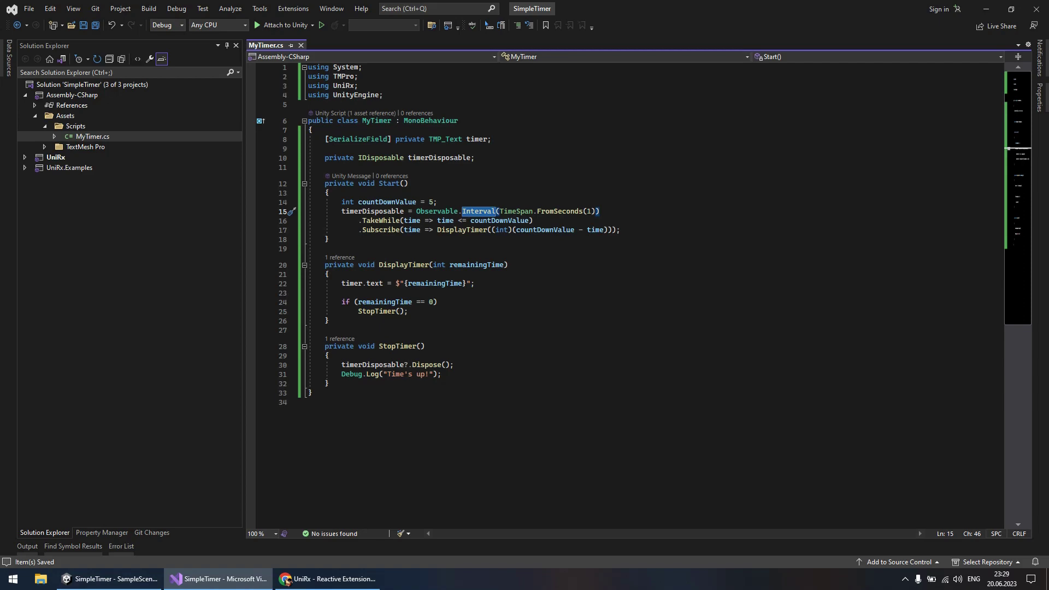
- Switch to Chrome and scroll the UniRx README to the Creating custom triggers section
{"action": "left_click", "coordinate": [328, 578]}
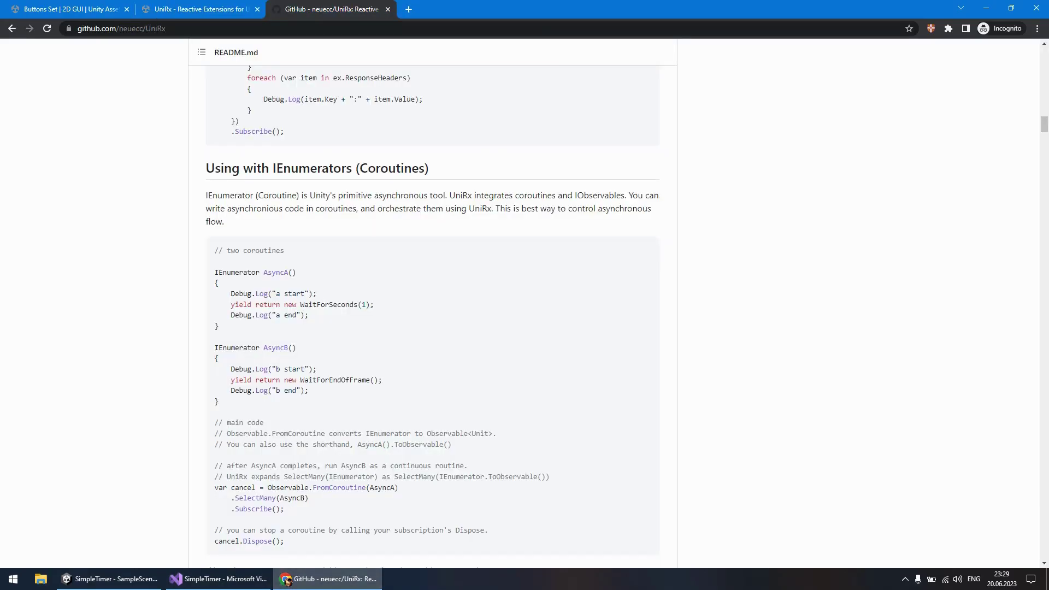
{"action": "left_click_drag", "start_coordinate": [1043, 125], "coordinate": [1043, 66]}
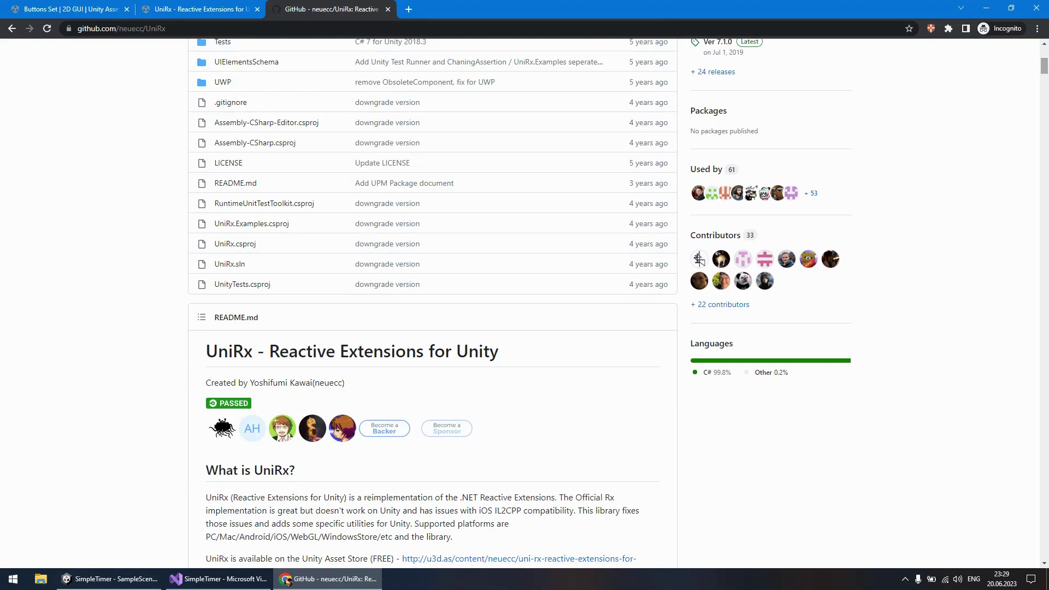
{"action": "scroll", "coordinate": [431, 301], "scroll_direction": "down", "scroll_amount": 10}
{"action": "scroll", "coordinate": [431, 301], "scroll_direction": "down", "scroll_amount": 5}
{"action": "scroll", "coordinate": [431, 301], "scroll_direction": "down", "scroll_amount": 5}
{"action": "scroll", "coordinate": [432, 301], "scroll_direction": "down", "scroll_amount": 2}
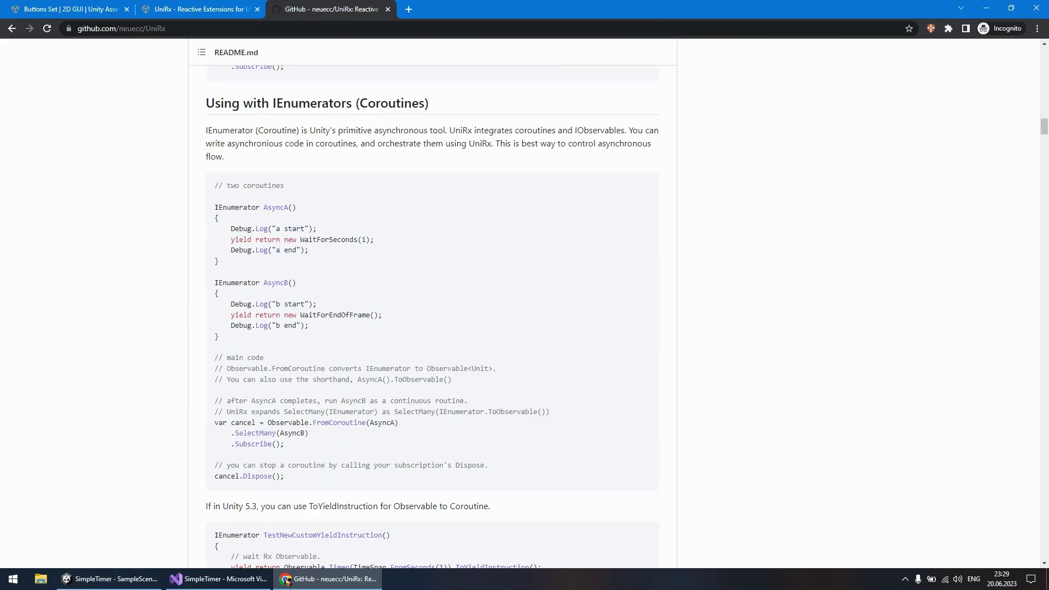
{"action": "scroll", "coordinate": [432, 301], "scroll_direction": "down", "scroll_amount": 6}
{"action": "scroll", "coordinate": [432, 300], "scroll_direction": "down", "scroll_amount": 7}
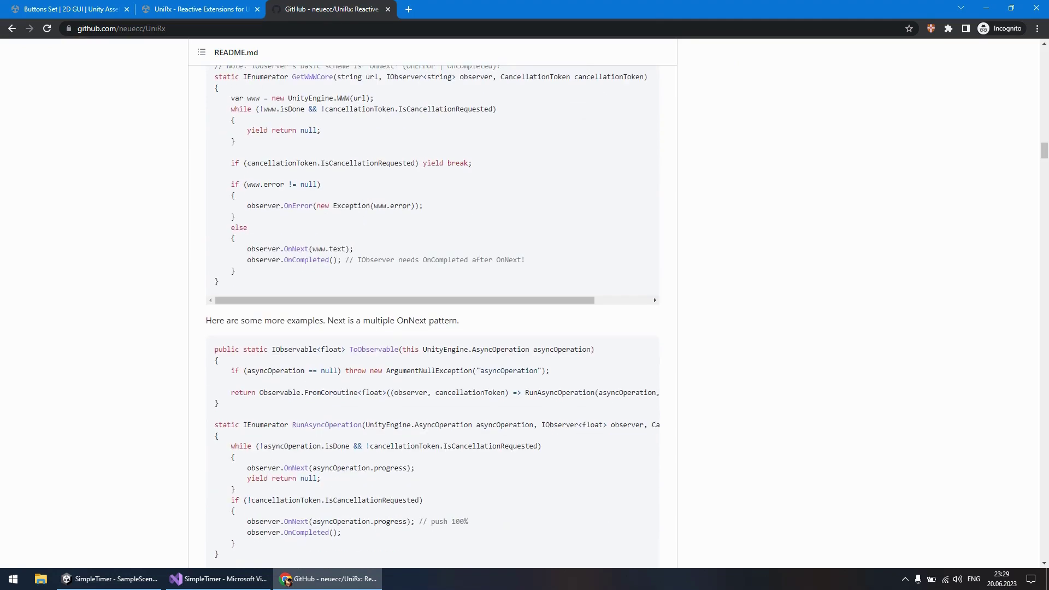
{"action": "scroll", "coordinate": [431, 301], "scroll_direction": "down", "scroll_amount": 3}
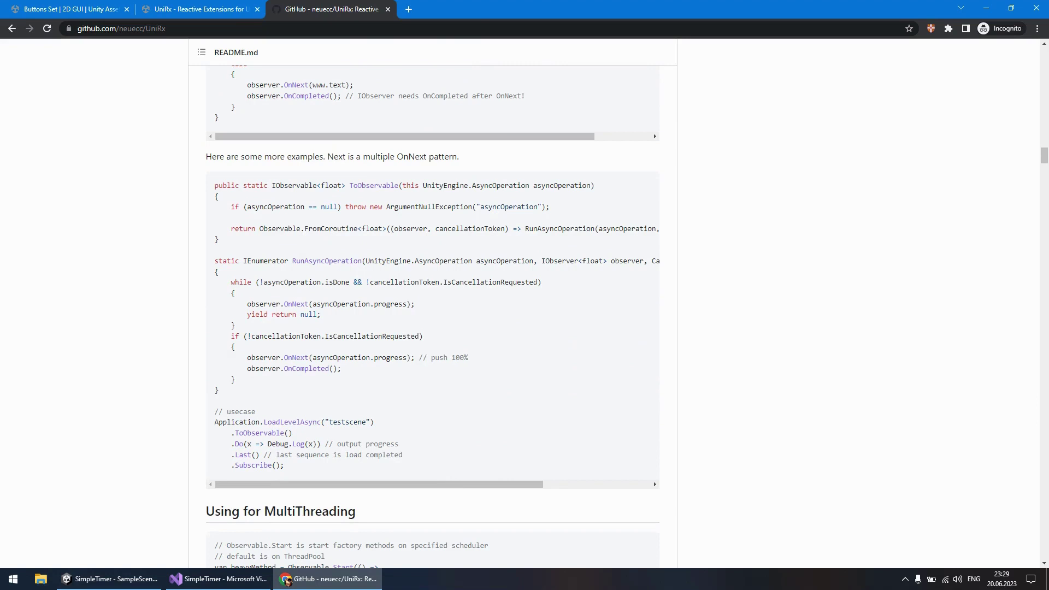
{"action": "scroll", "coordinate": [432, 301], "scroll_direction": "down", "scroll_amount": 1}
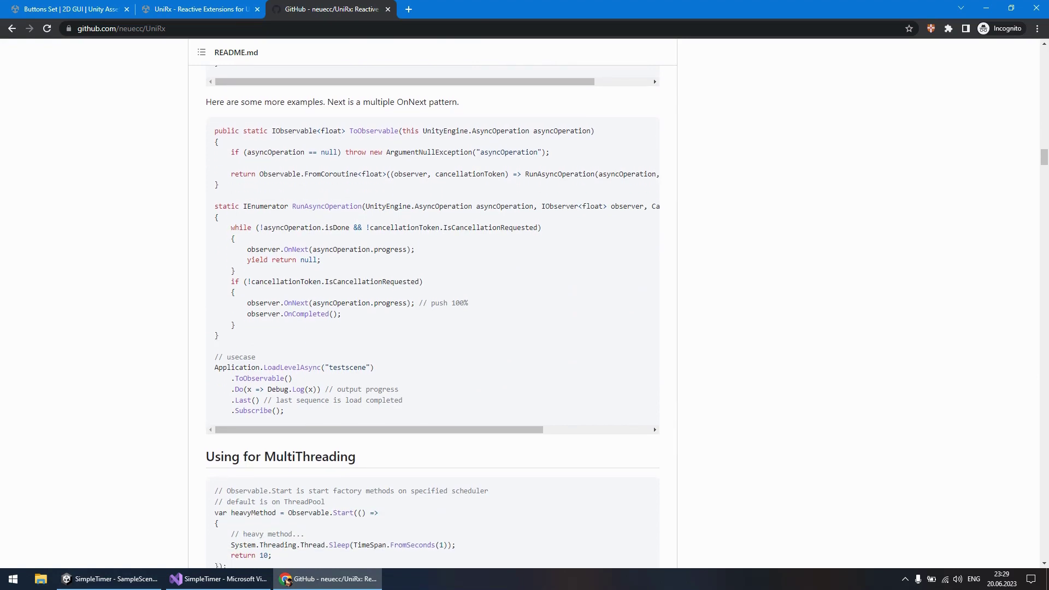
{"action": "scroll", "coordinate": [431, 300], "scroll_direction": "down", "scroll_amount": 4}
{"action": "scroll", "coordinate": [432, 300], "scroll_direction": "down", "scroll_amount": 7}
{"action": "scroll", "coordinate": [432, 301], "scroll_direction": "down", "scroll_amount": 5}
{"action": "scroll", "coordinate": [431, 300], "scroll_direction": "down", "scroll_amount": 6}
{"action": "scroll", "coordinate": [432, 301], "scroll_direction": "down", "scroll_amount": 1}
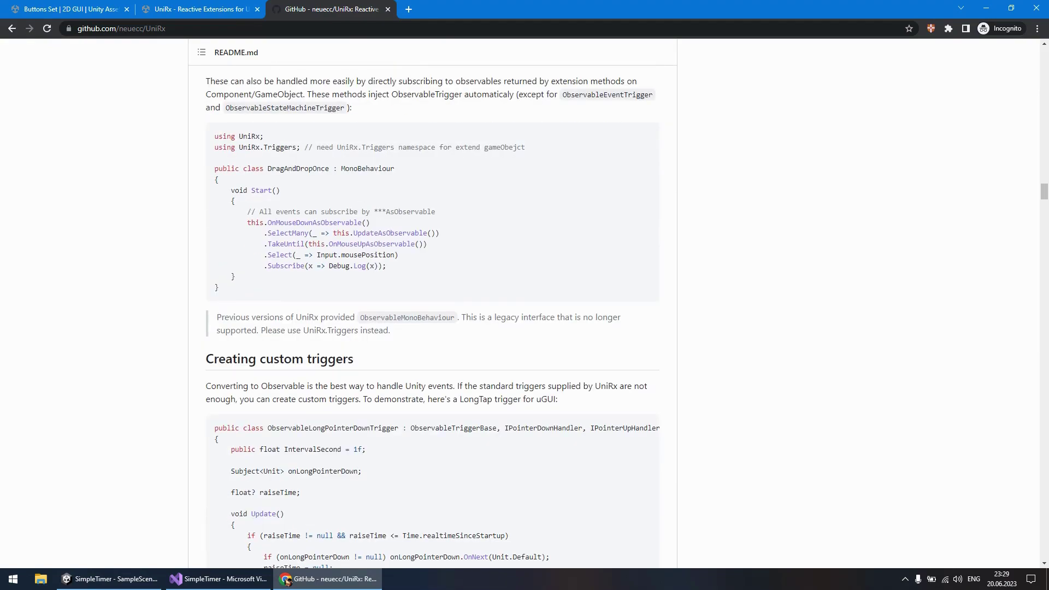